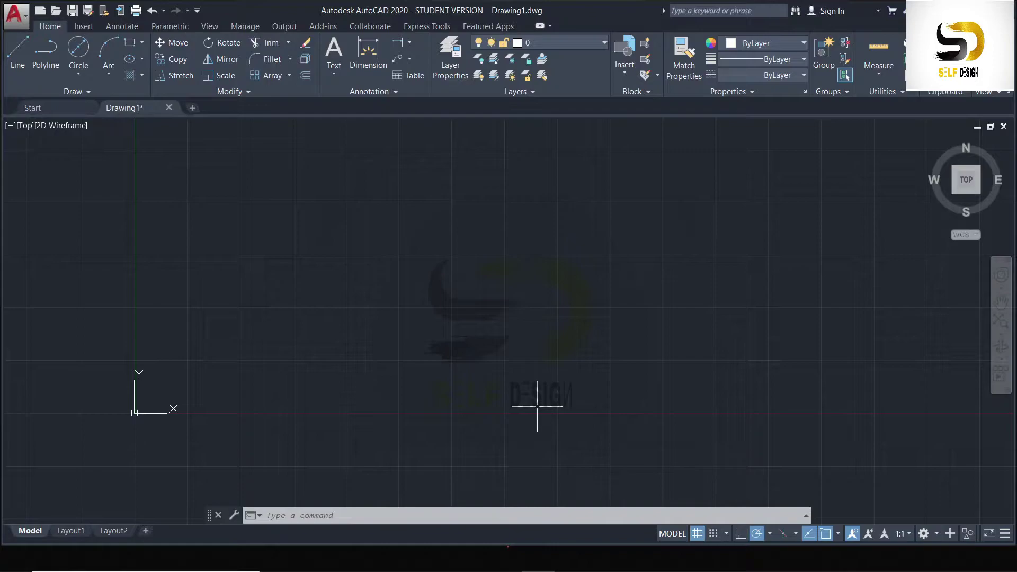
# Set the model space limits with the lower-left corner at 0,0 and the upper-right corner at 297,210
pyautogui.moveTo(683, 199)
pyautogui.mouseDown(button='middle')
pyautogui.moveTo(633, 252)
pyautogui.moveTo(608, 261)
pyautogui.mouseUp(button='middle')
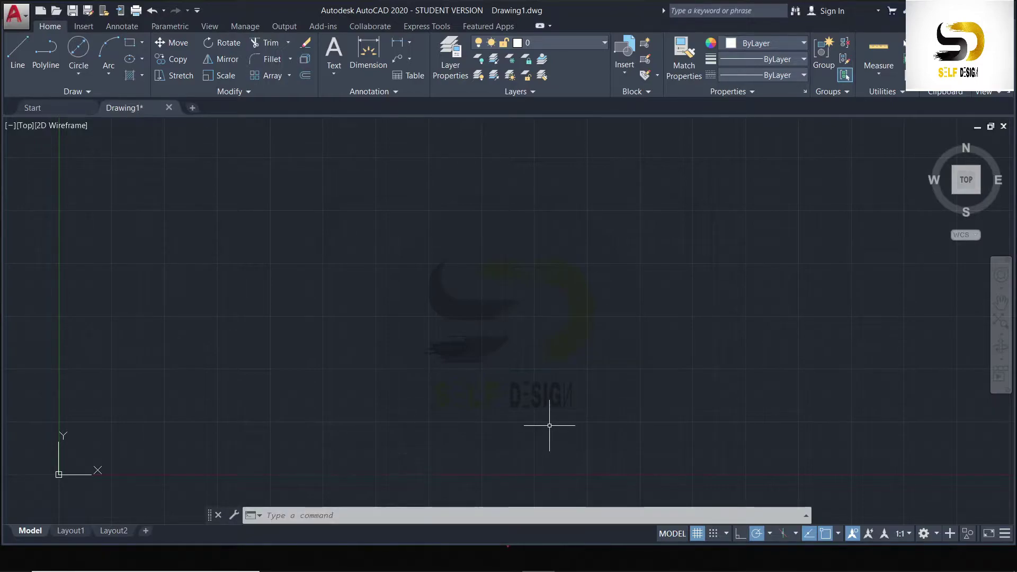
pyautogui.click(311, 517)
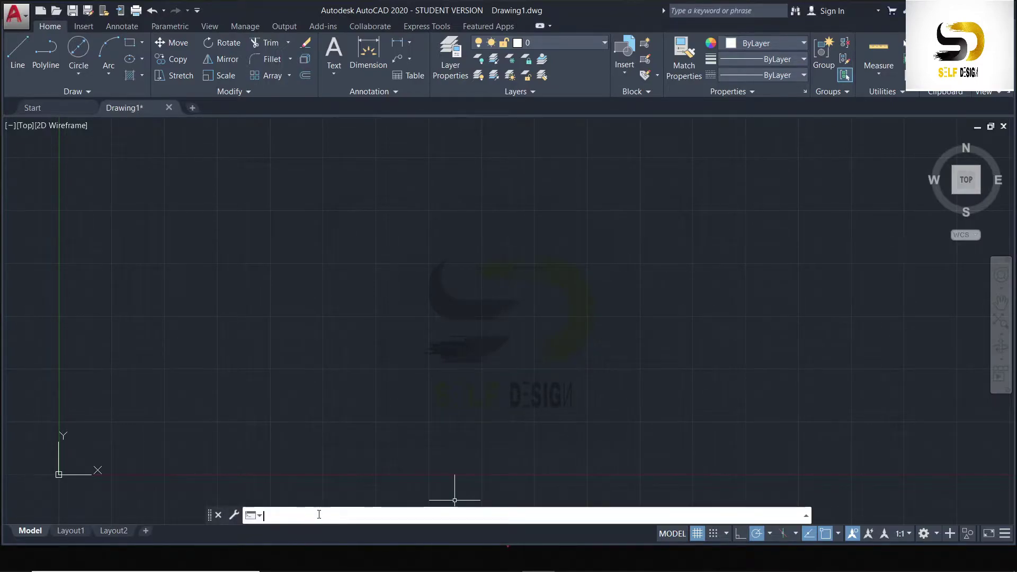
pyautogui.write('LIMT')
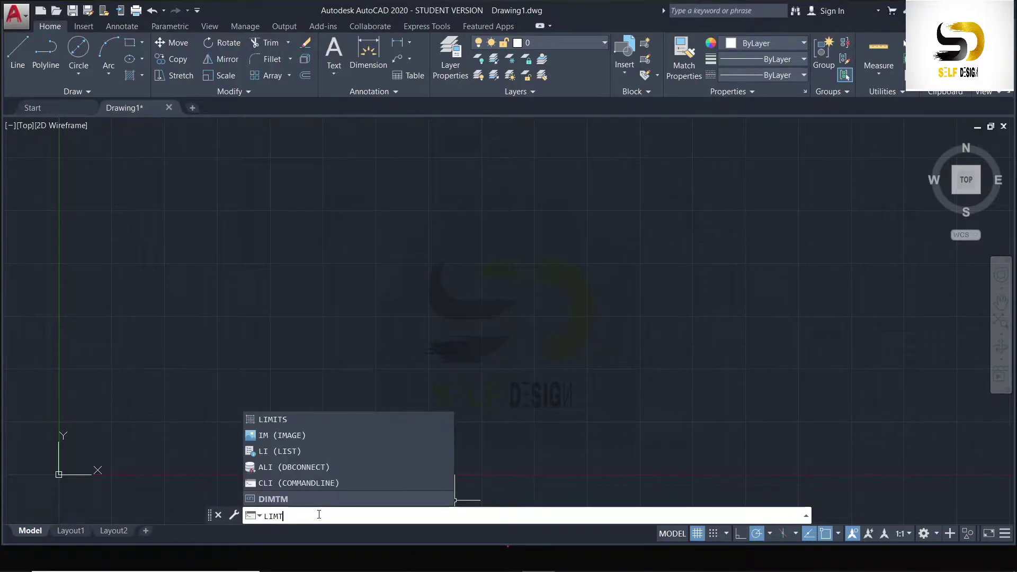
pyautogui.press('BackSpace')
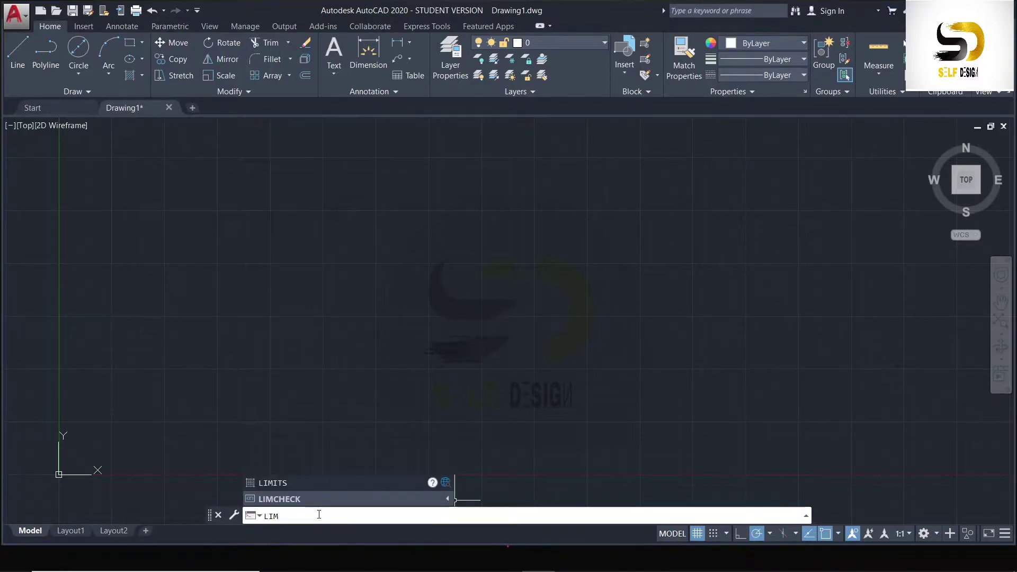
pyautogui.write('ITS')
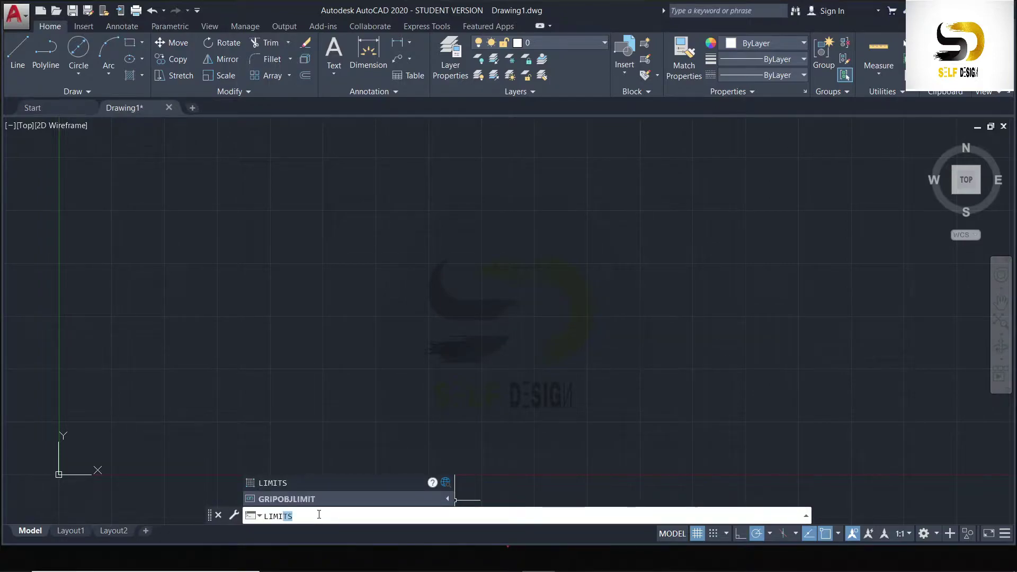
pyautogui.press('Return')
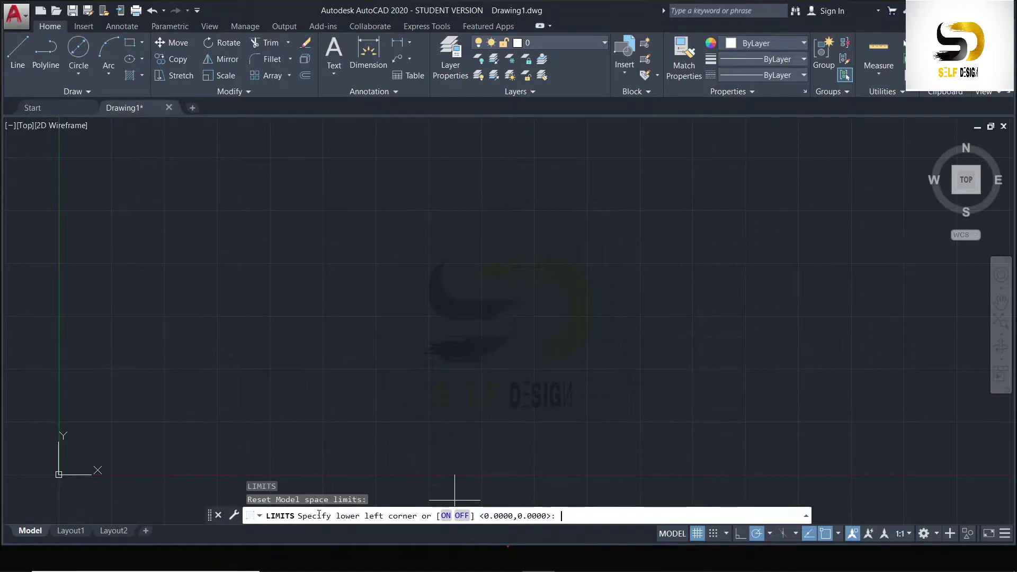
pyautogui.write('0,0')
pyautogui.press('Return')
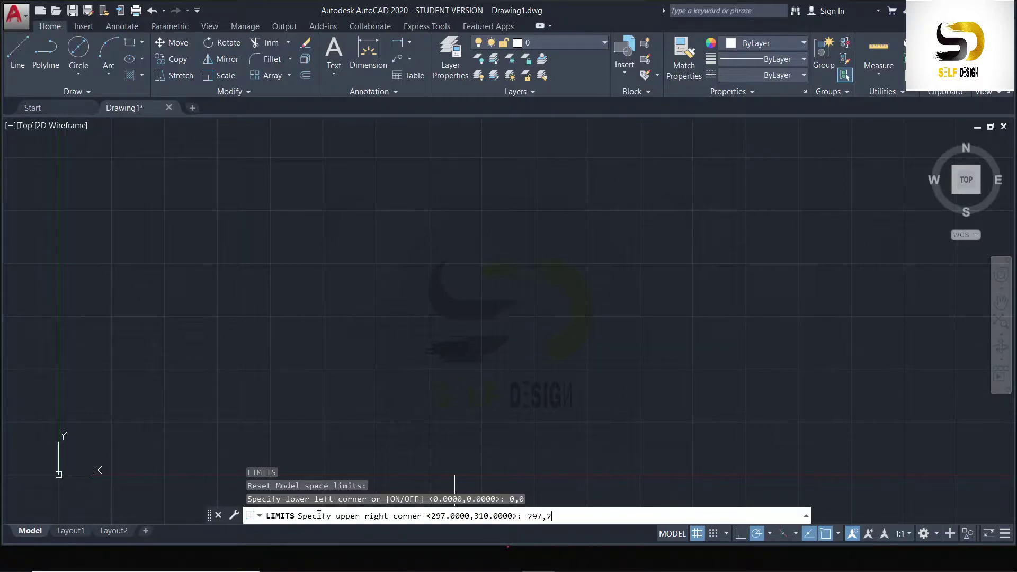
pyautogui.press('Return')
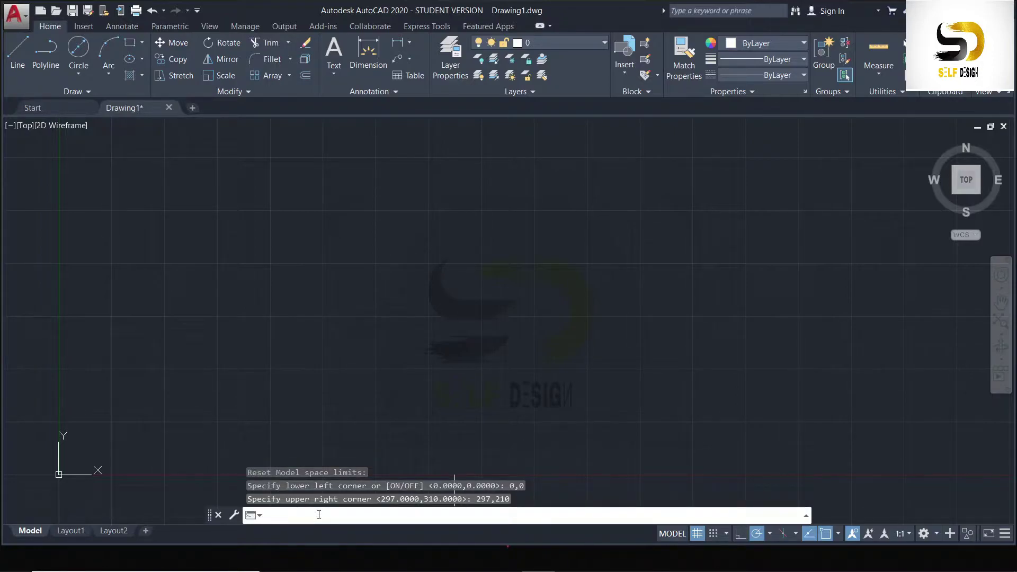
# Zoom the view to All so it fits the drawing limits
pyautogui.write('z')
pyautogui.press('Return')
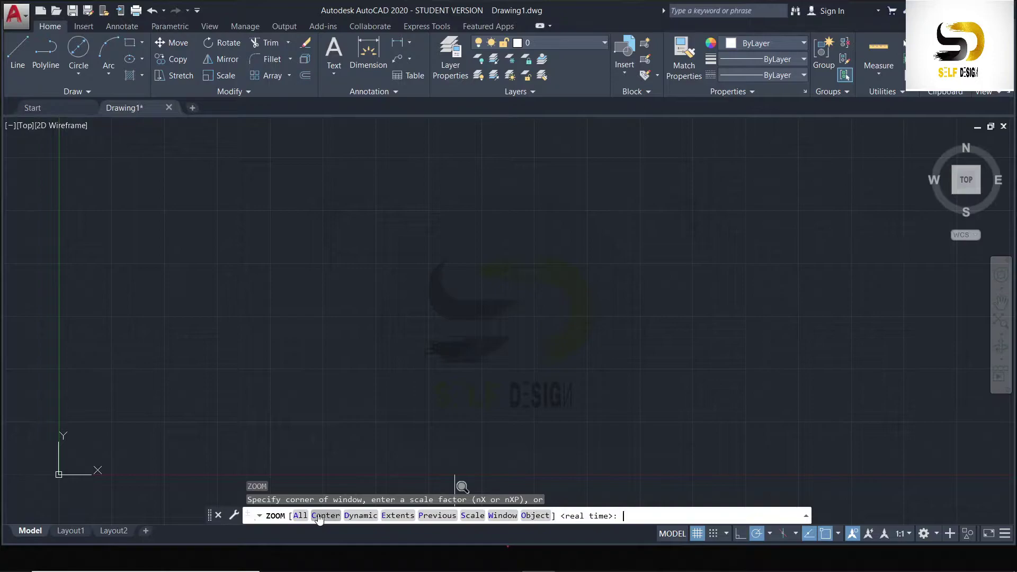
pyautogui.write('a')
pyautogui.press('Return')
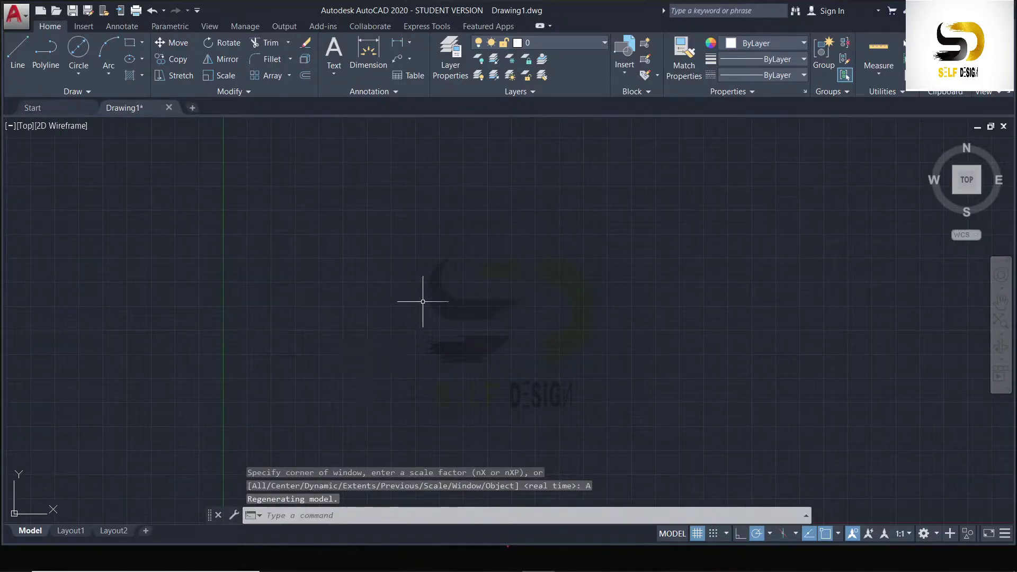
# Start a line at a free point in the drawing area and draw a 50-unit horizontal segment to the right with Ortho on
pyautogui.scroll(-2, 423, 298)
pyautogui.moveTo(545, 273); pyautogui.dragTo(354, 345, button='middle')
pyautogui.moveTo(559, 239)
pyautogui.mouseDown(button='middle')
pyautogui.moveTo(458, 311)
pyautogui.moveTo(476, 287)
pyautogui.mouseUp(button='middle')
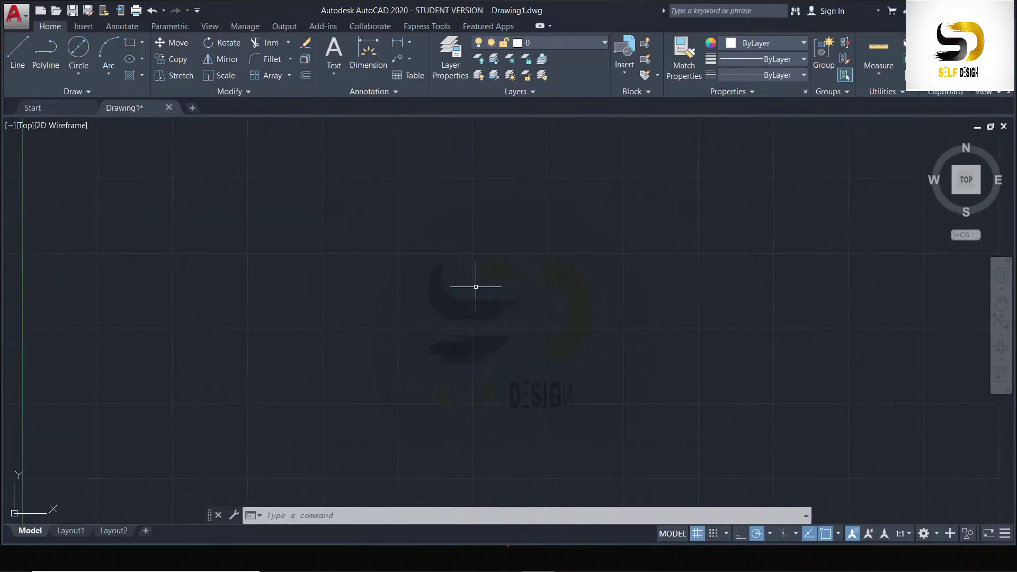
pyautogui.scroll(-2, 476, 287)
pyautogui.moveTo(546, 254); pyautogui.dragTo(391, 329, button='middle')
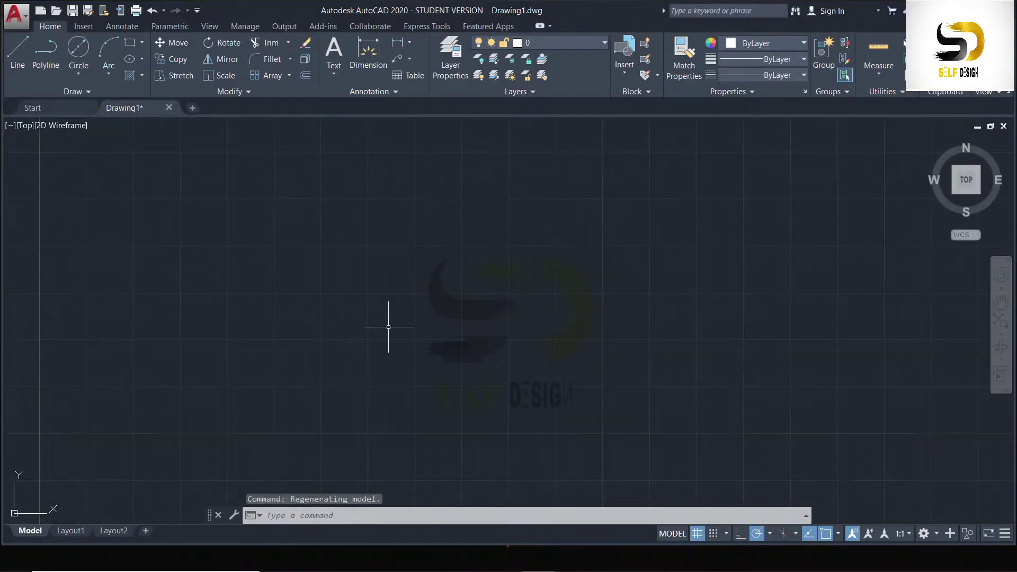
pyautogui.click(16, 51)
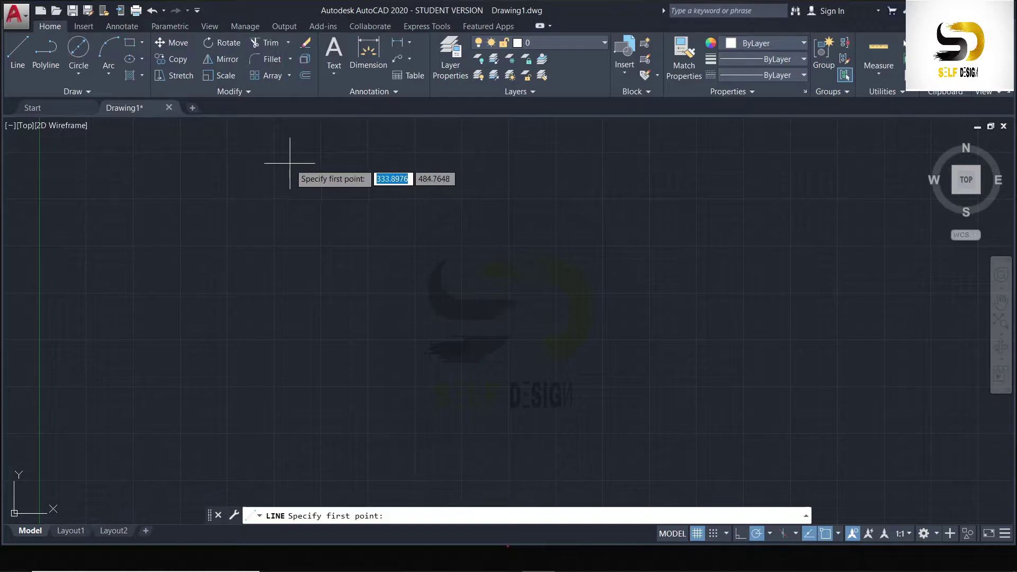
pyautogui.click(321, 154)
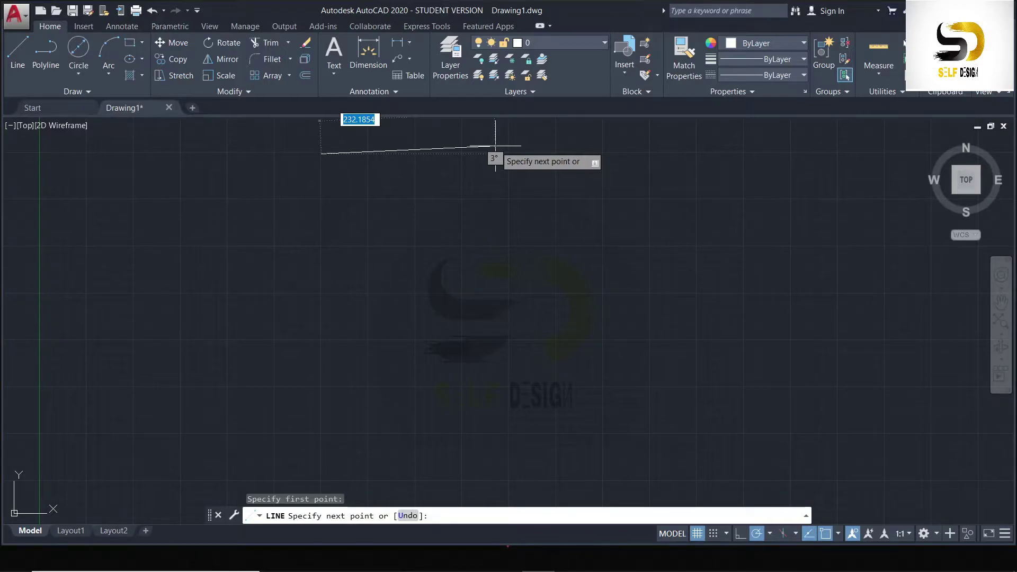
pyautogui.press('F8')
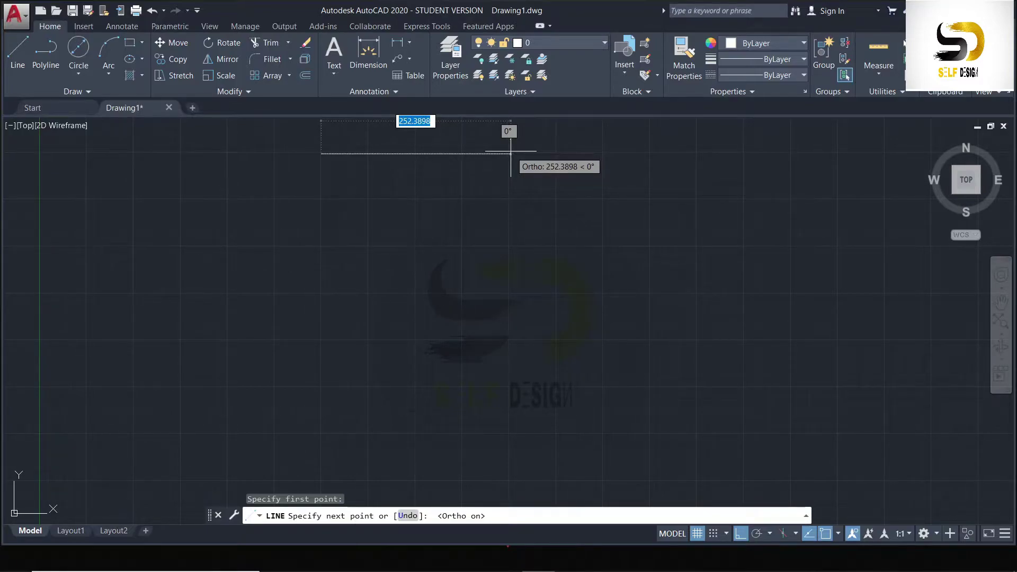
pyautogui.write('50')
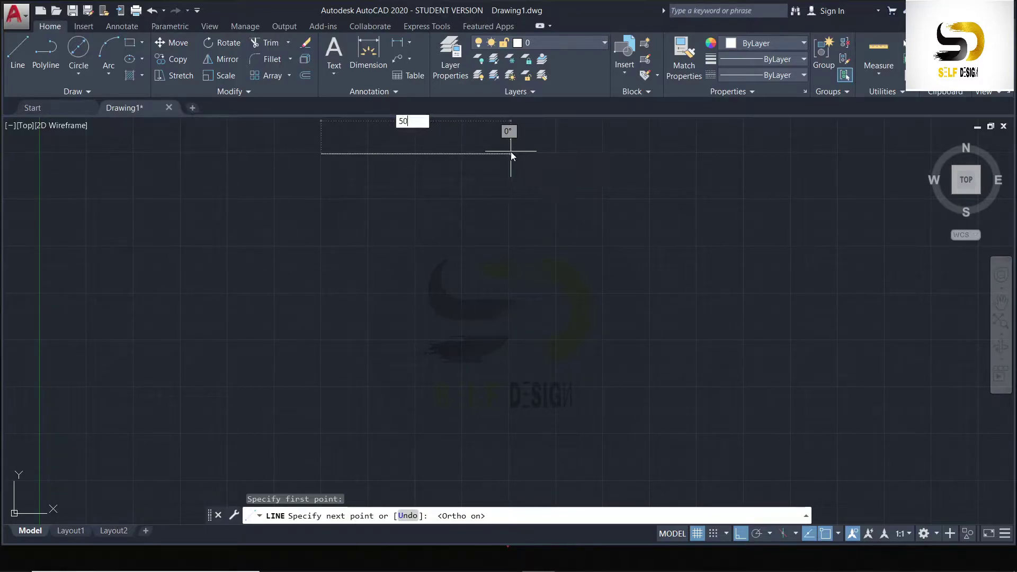
pyautogui.press('Return')
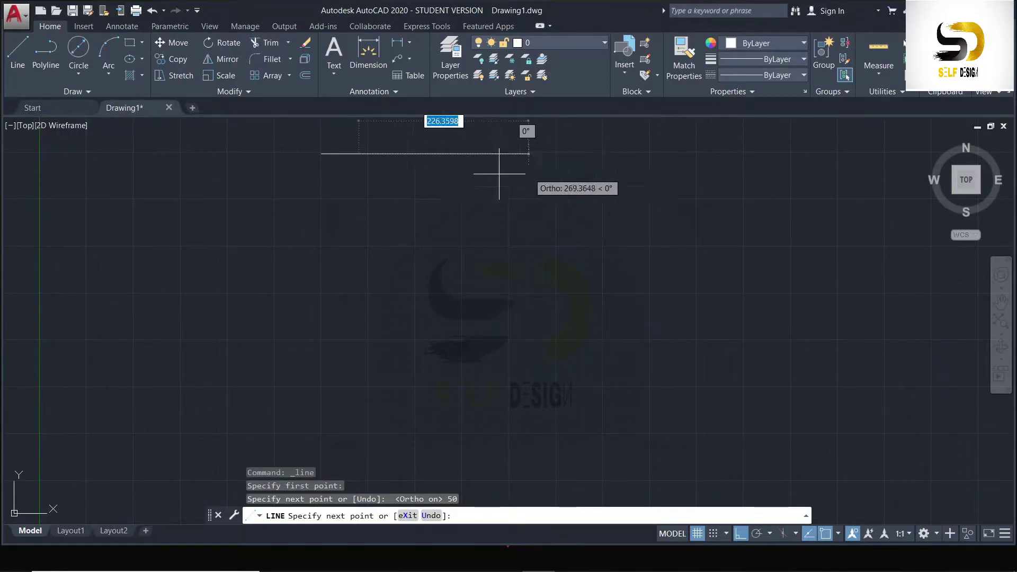
# Continue the line 40 units up, 50 units left and 40 units down to close the rectangle, and end the Line command
pyautogui.scroll(3, 370, 212)
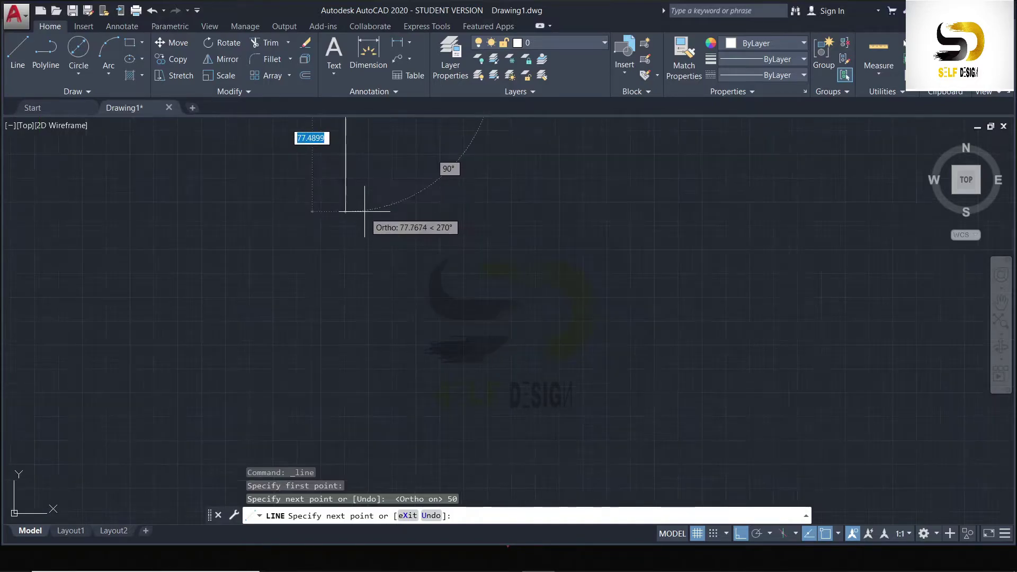
pyautogui.scroll(-3, 403, 283)
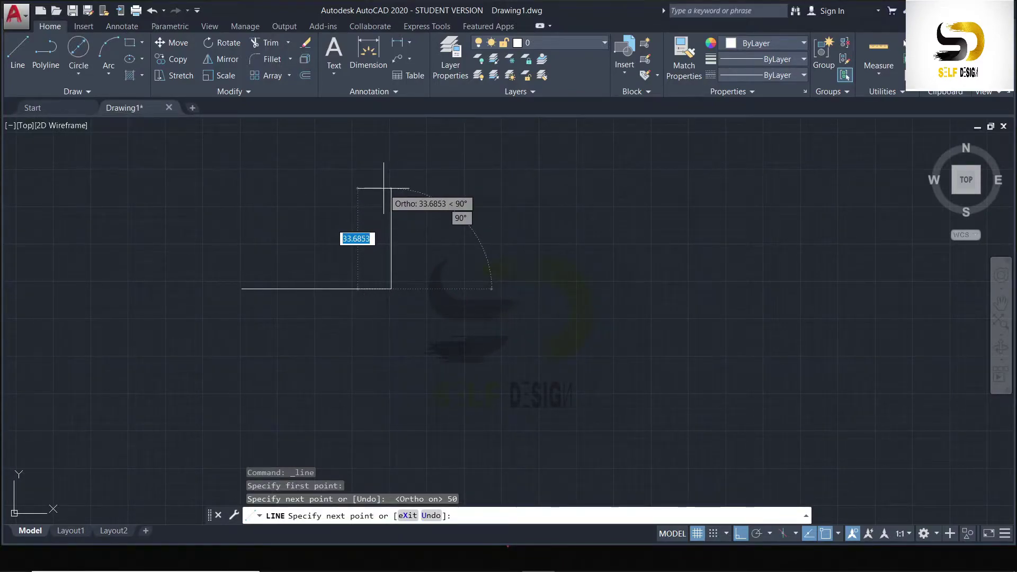
pyautogui.write('40')
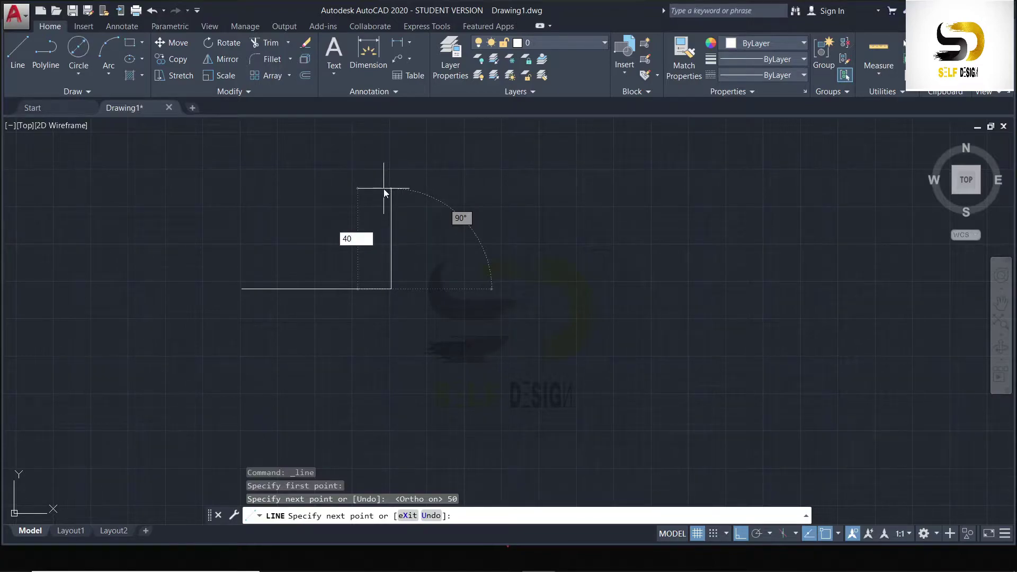
pyautogui.press('Return')
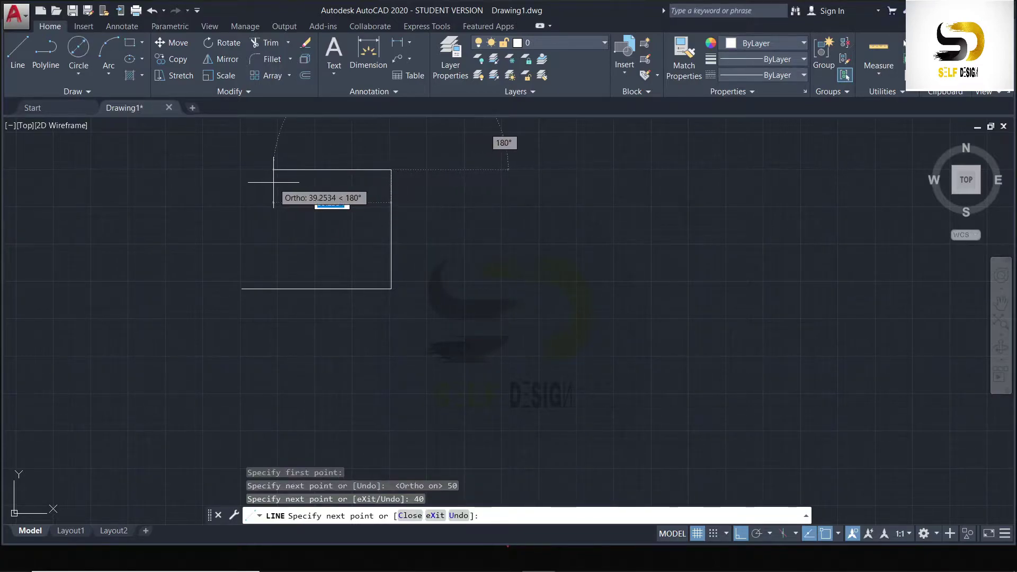
pyautogui.write('50')
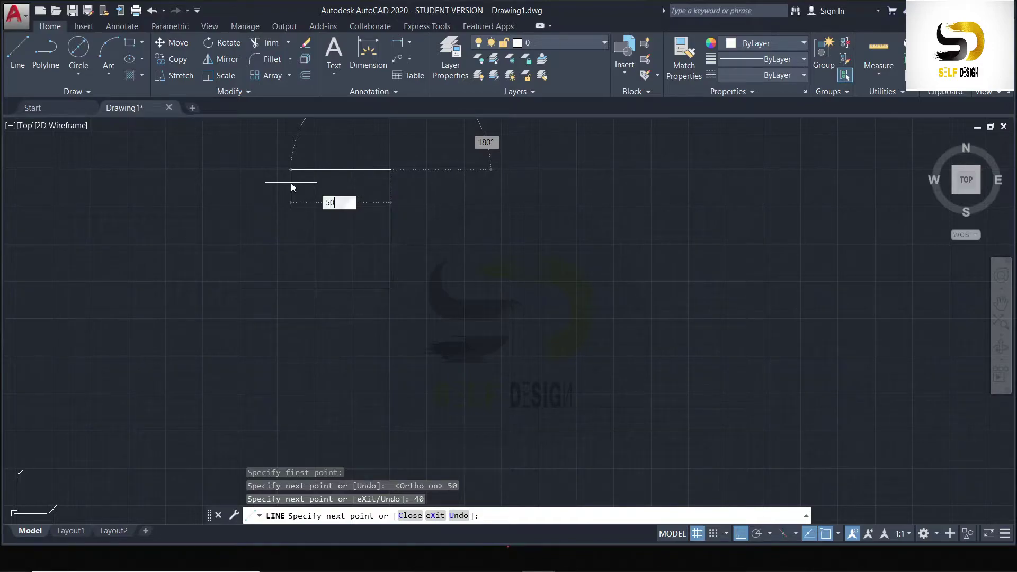
pyautogui.press('Return')
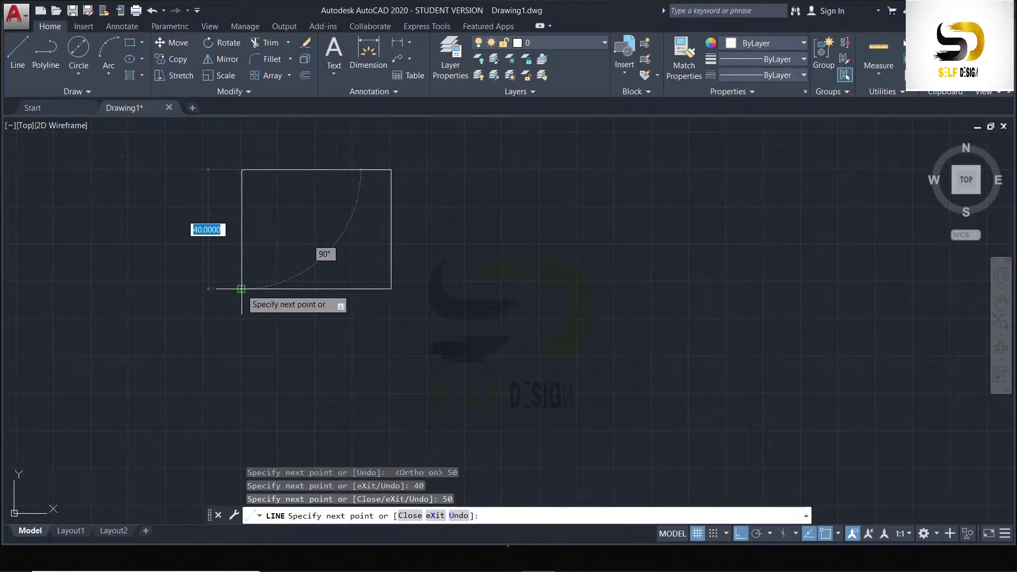
pyautogui.write('40')
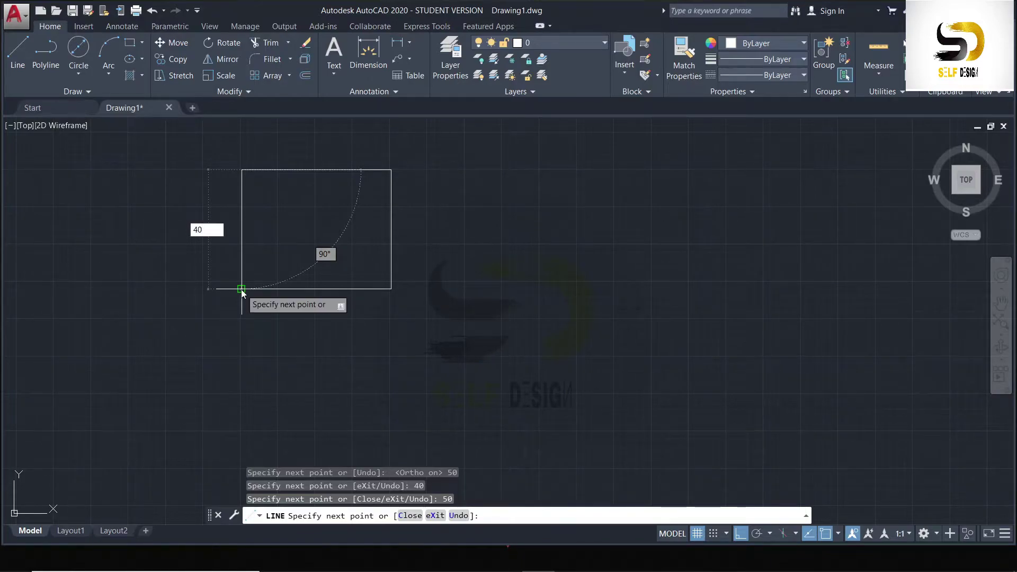
pyautogui.press('Return')
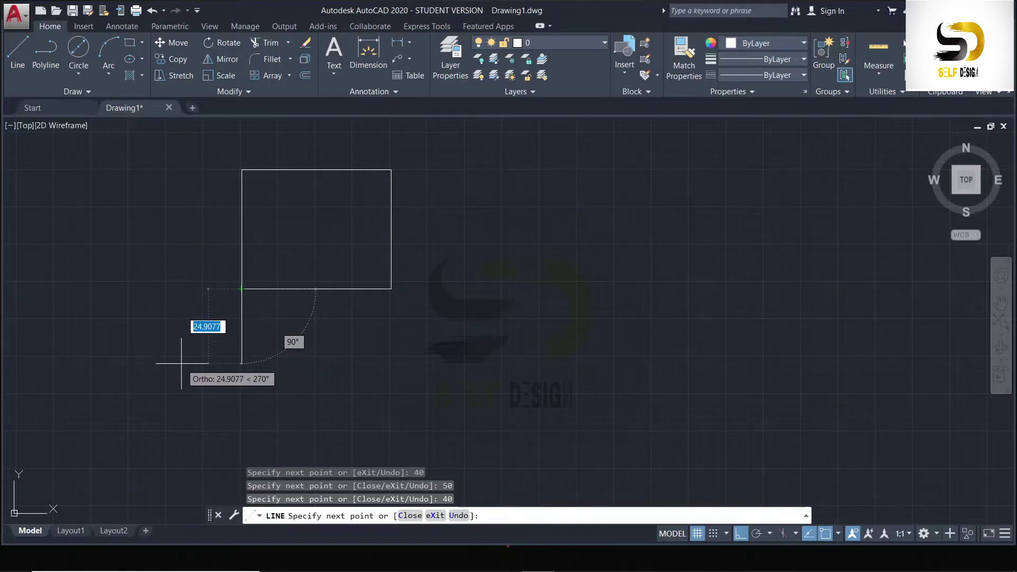
pyautogui.press('Escape')
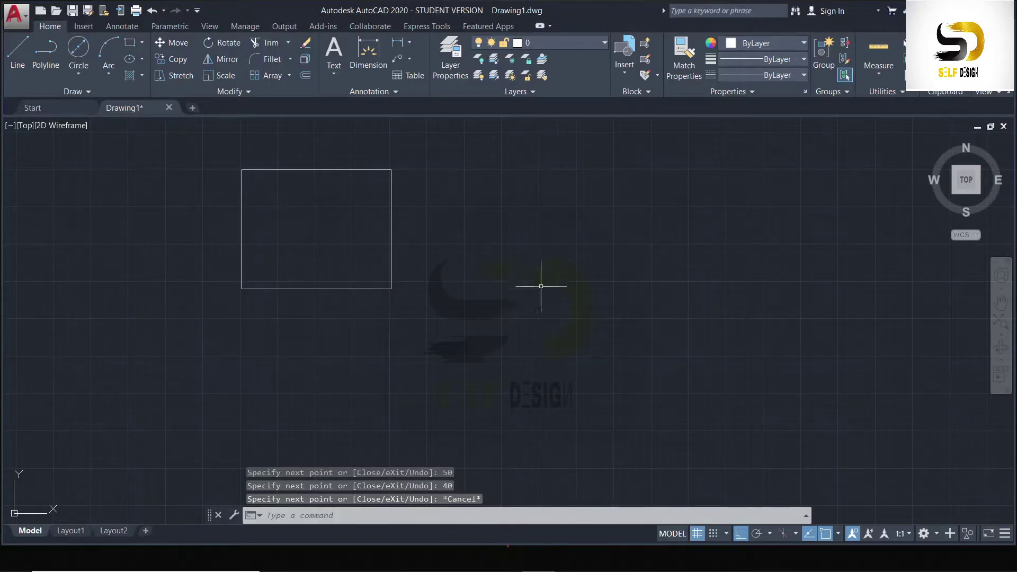
# Select the rectangle's top edge and right edge in turn to check whether each side is a separate line, clearing each selection
pyautogui.scroll(-2, 581, 290)
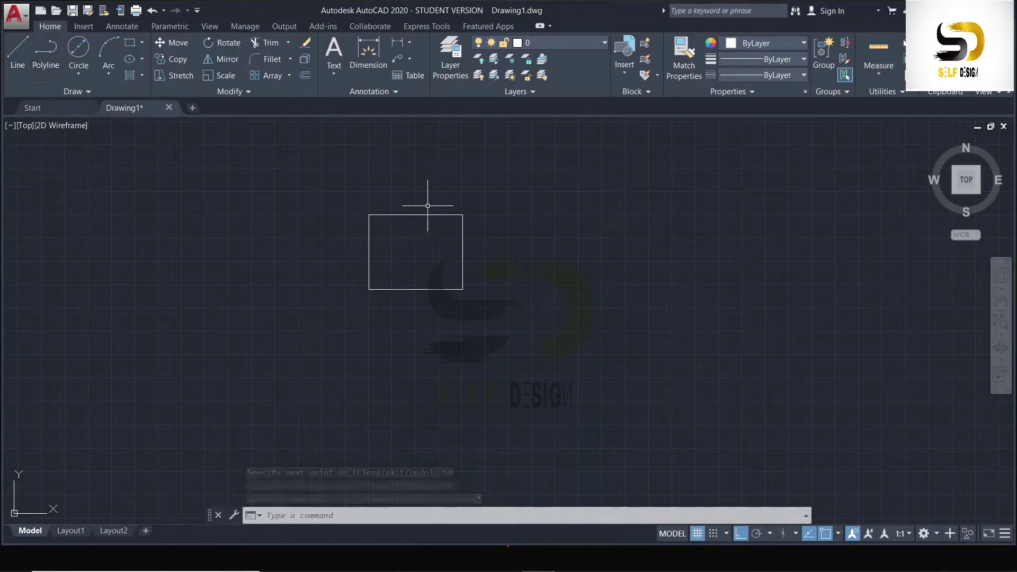
pyautogui.scroll(2, 453, 230)
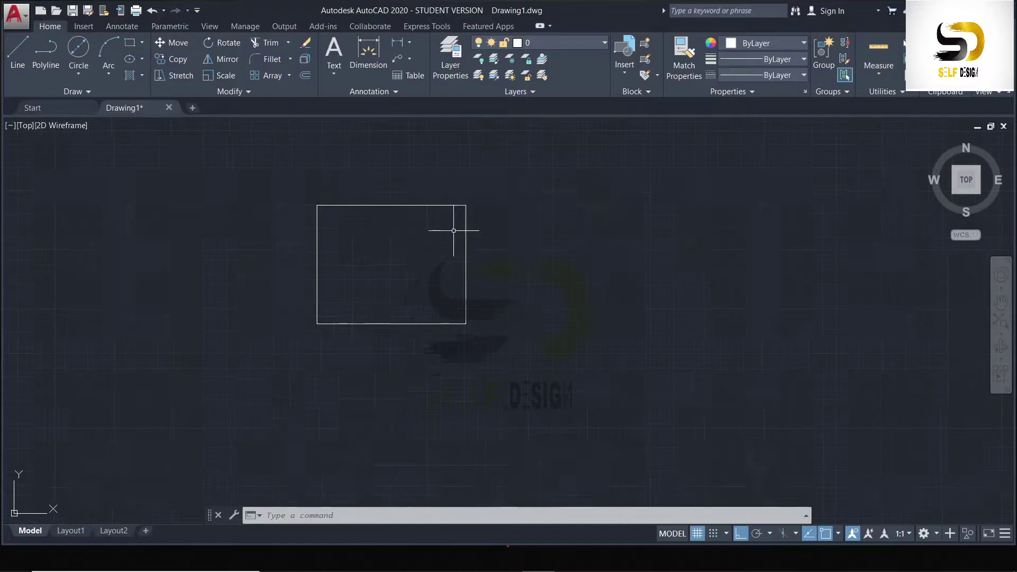
pyautogui.scroll(2, 454, 230)
pyautogui.click(358, 190)
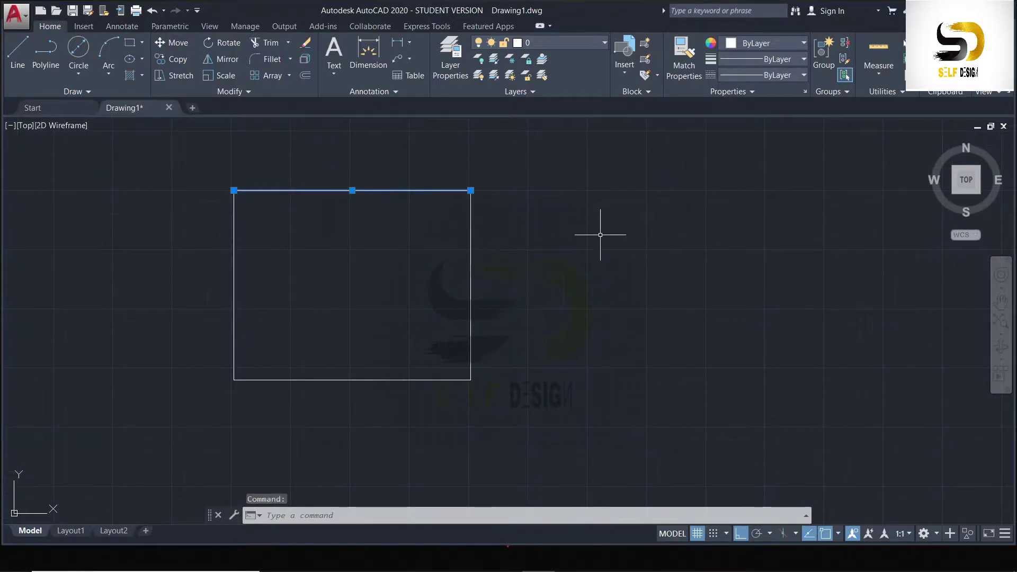
pyautogui.press('Escape')
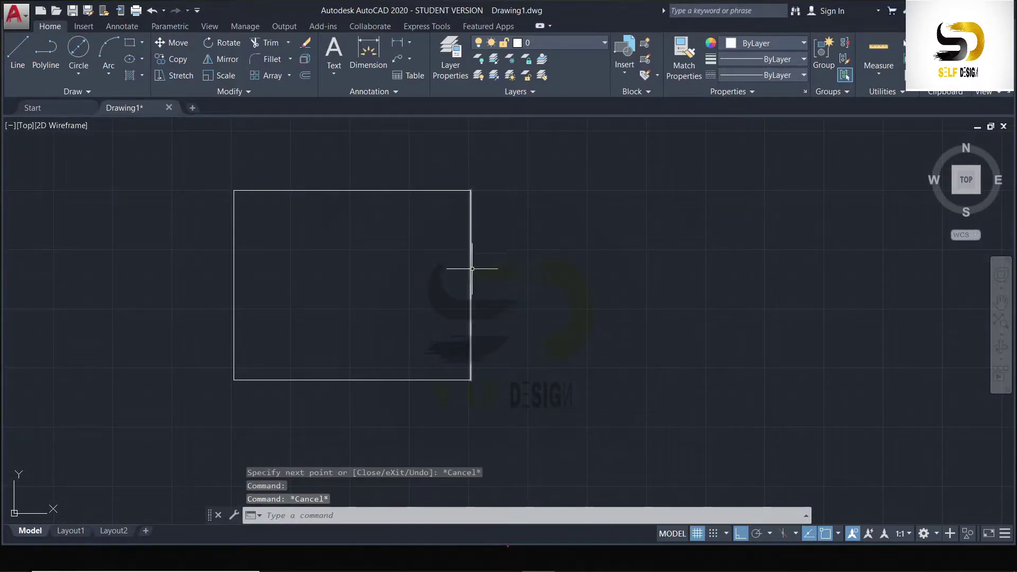
pyautogui.click(472, 268)
pyautogui.click(553, 256)
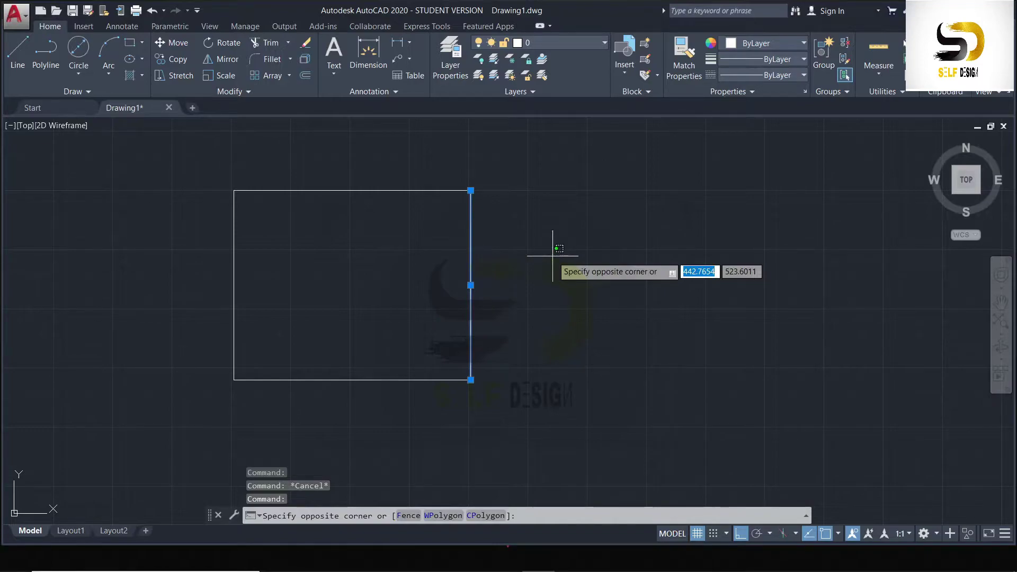
pyautogui.press('Escape')
pyautogui.press('Escape')
pyautogui.press('Escape')
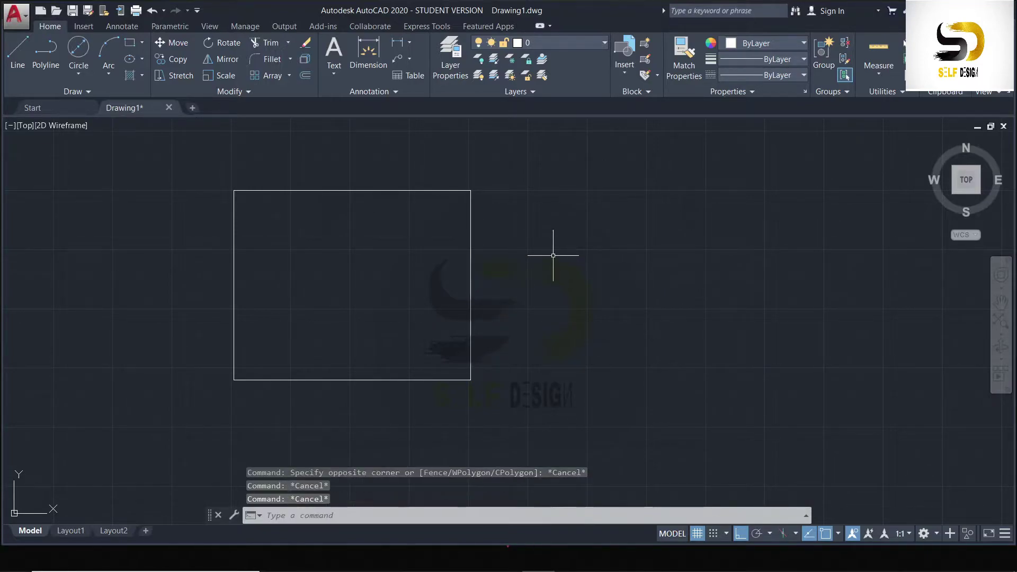
pyautogui.scroll(-2, 456, 233)
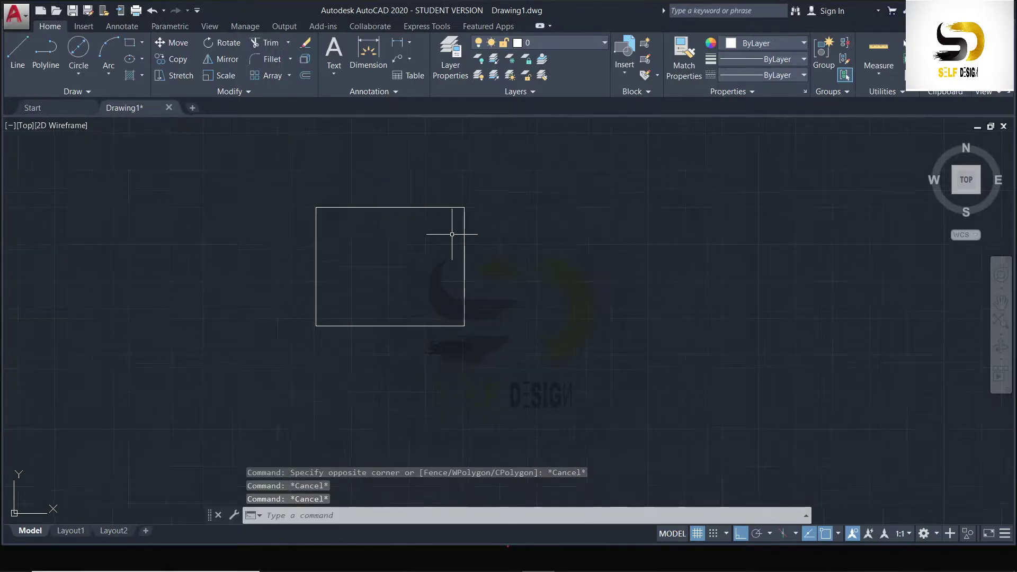
pyautogui.scroll(2, 332, 218)
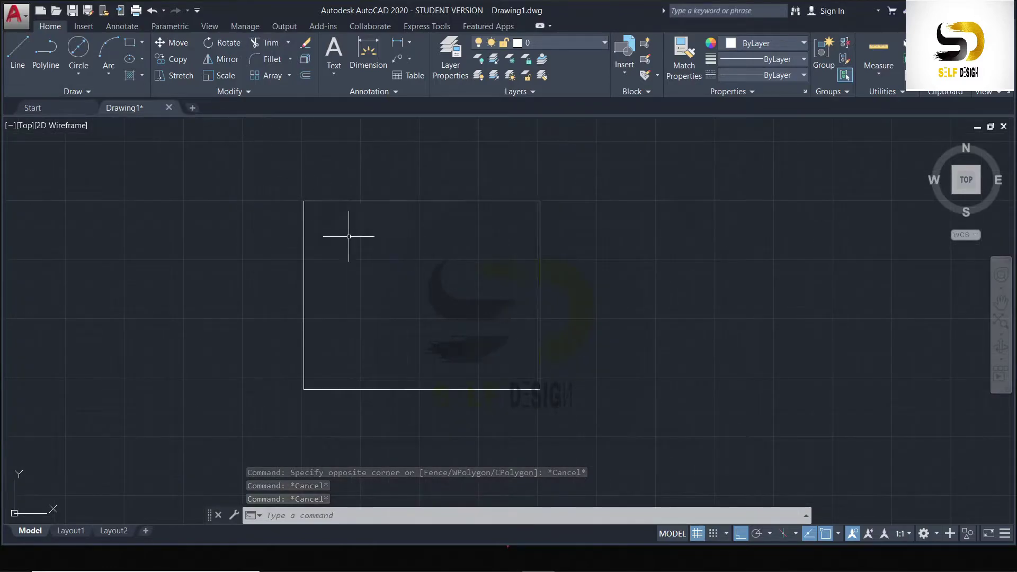
pyautogui.scroll(-3, 402, 290)
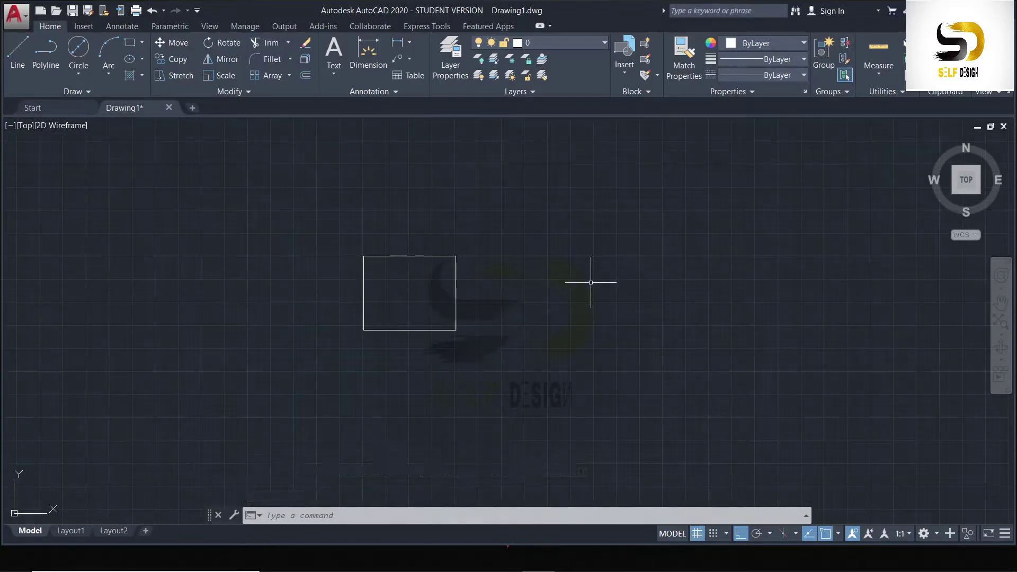
# Draw a 60-unit line from the rectangle's top-left corner, steeply angled up to the right with Ortho off, and end the Line command
pyautogui.scroll(2, 590, 283)
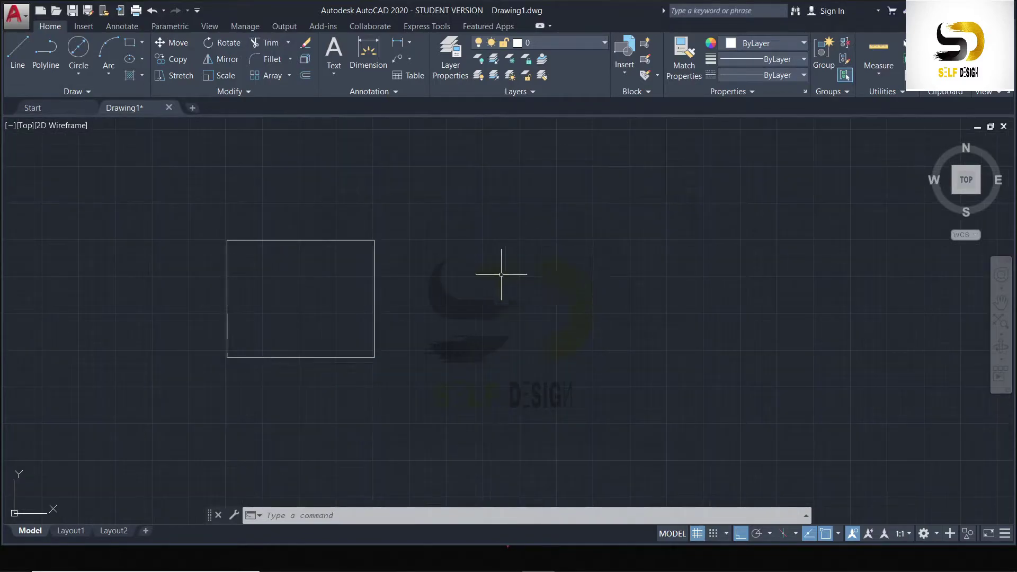
pyautogui.click(16, 44)
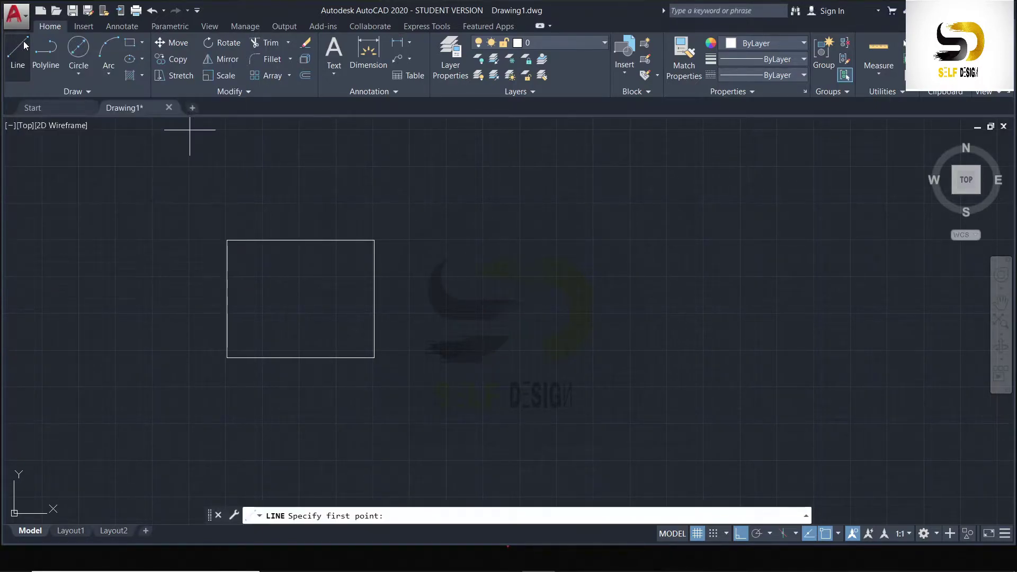
pyautogui.click(227, 240)
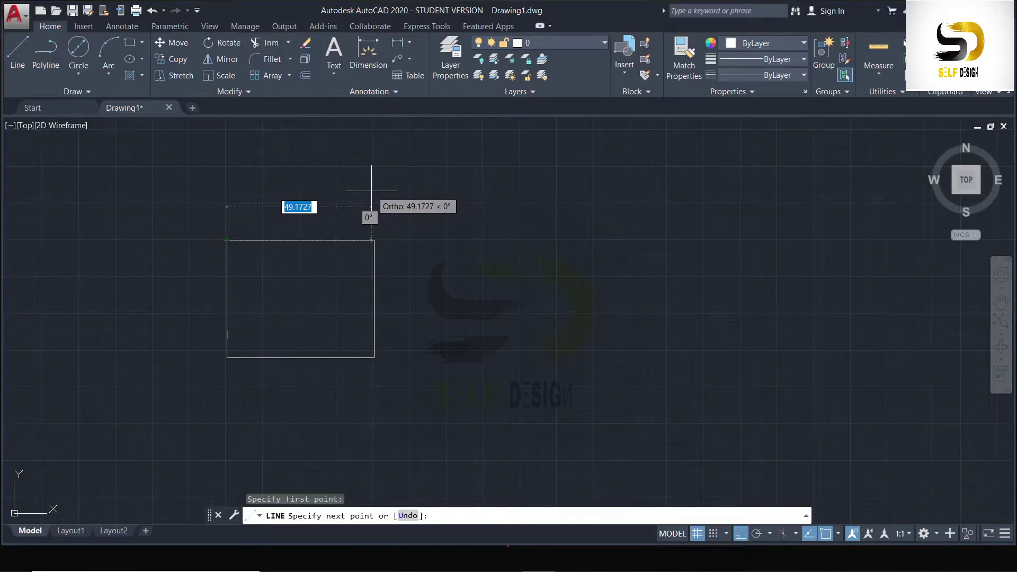
pyautogui.press('F8')
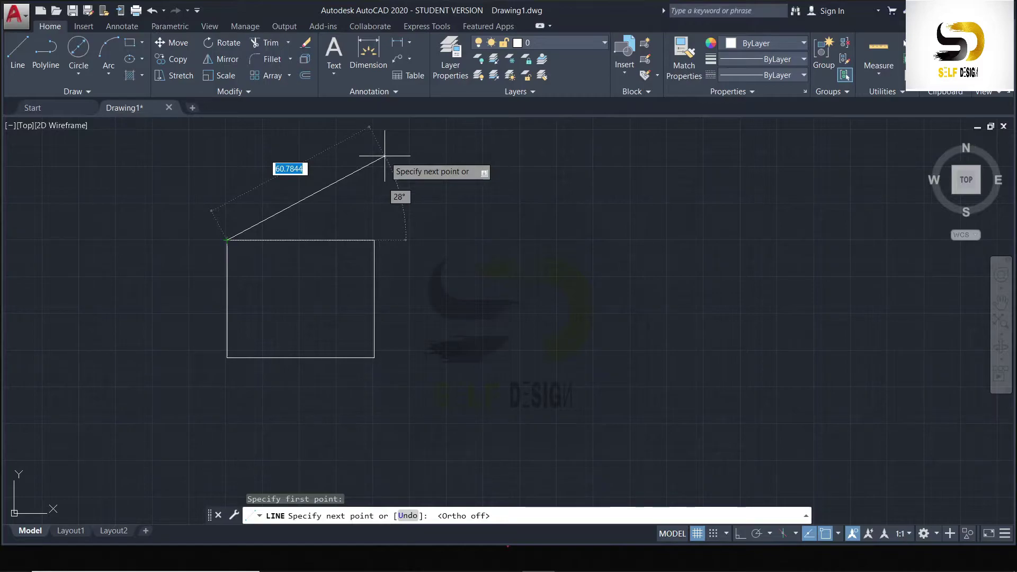
pyautogui.write('60')
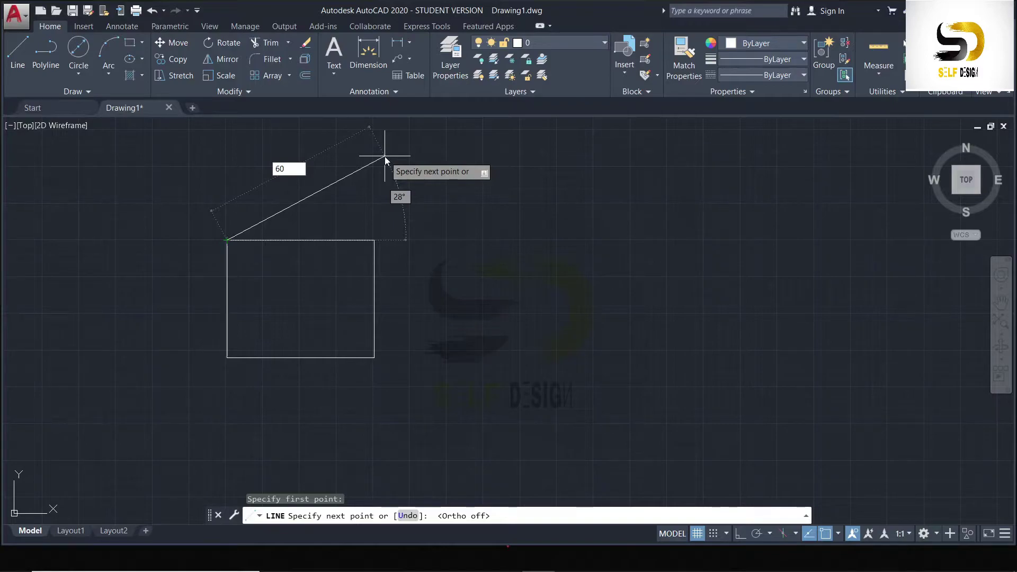
pyautogui.press('Tab')
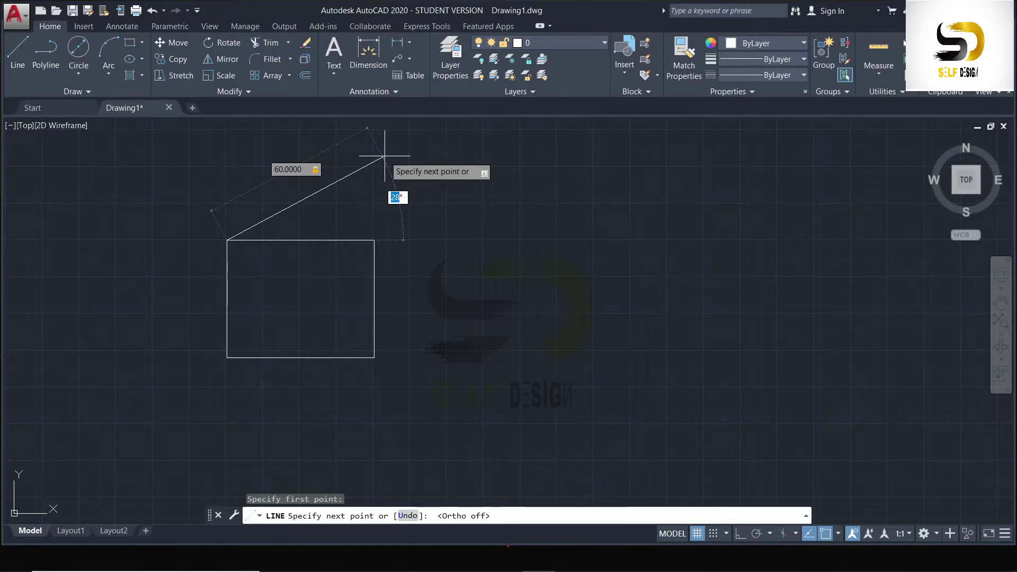
pyautogui.press('Return')
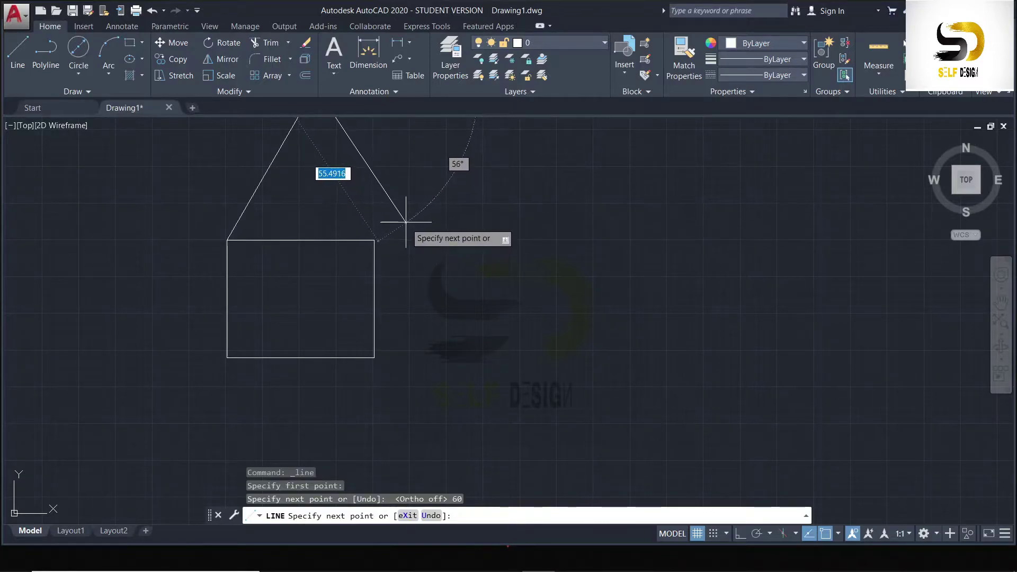
pyautogui.press('Escape')
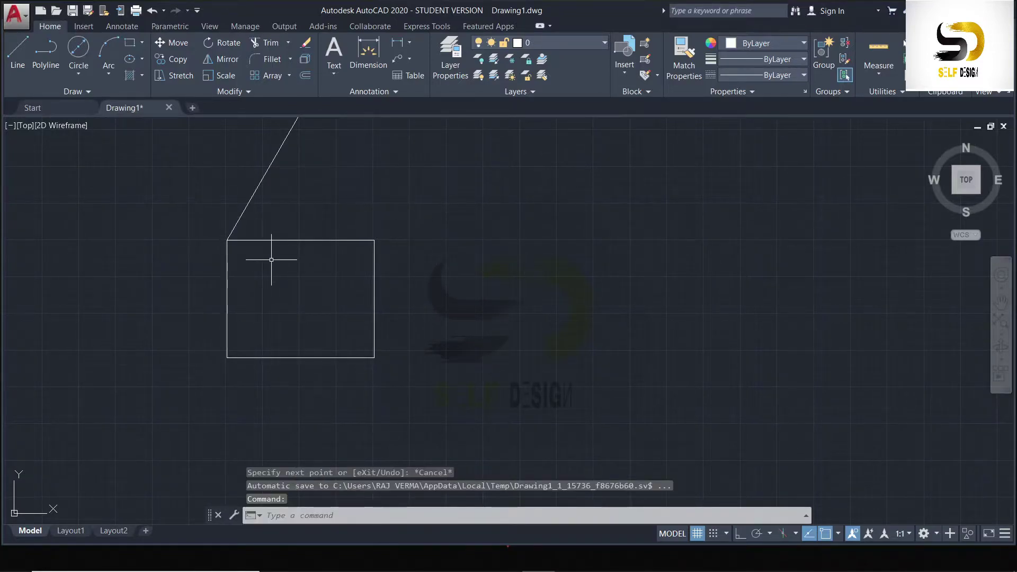
# Select the inclined line to examine it as a separate object, cancelling the stray selection window
pyautogui.scroll(-6, 271, 260)
pyautogui.scroll(6, 277, 238)
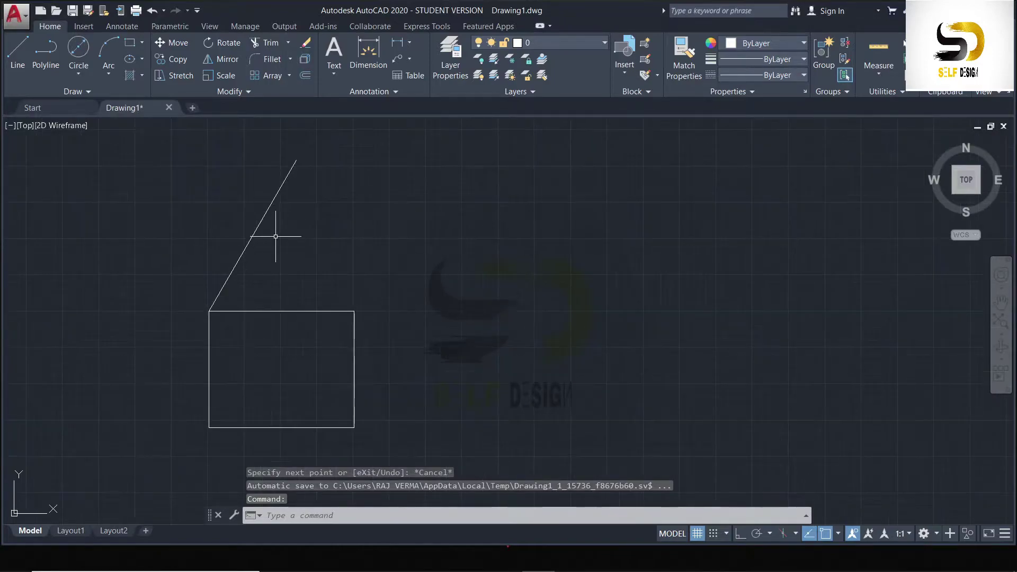
pyautogui.scroll(-7, 247, 223)
pyautogui.scroll(5, 295, 268)
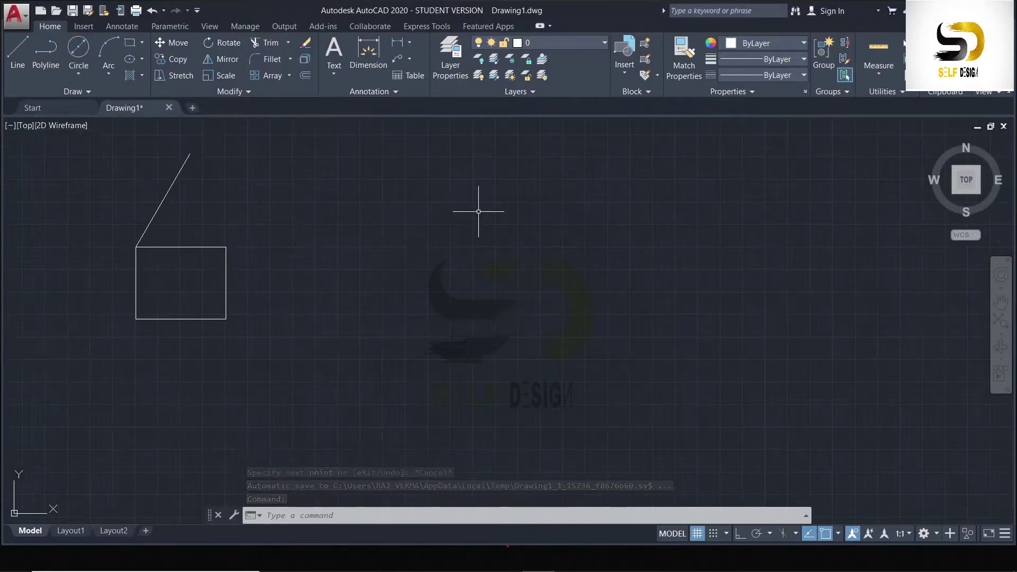
pyautogui.scroll(-2, 472, 206)
pyautogui.click(280, 212)
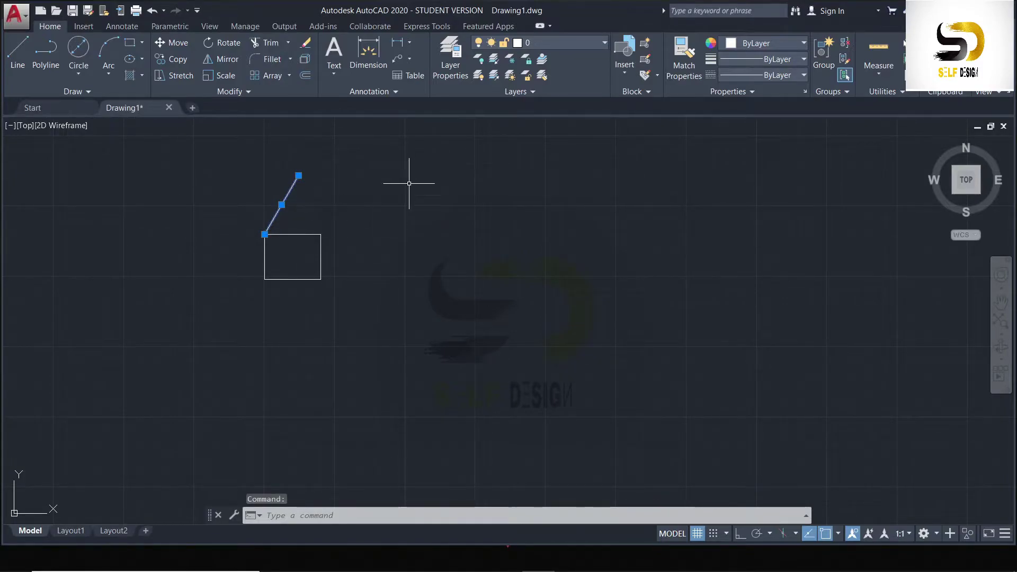
pyautogui.click(413, 223)
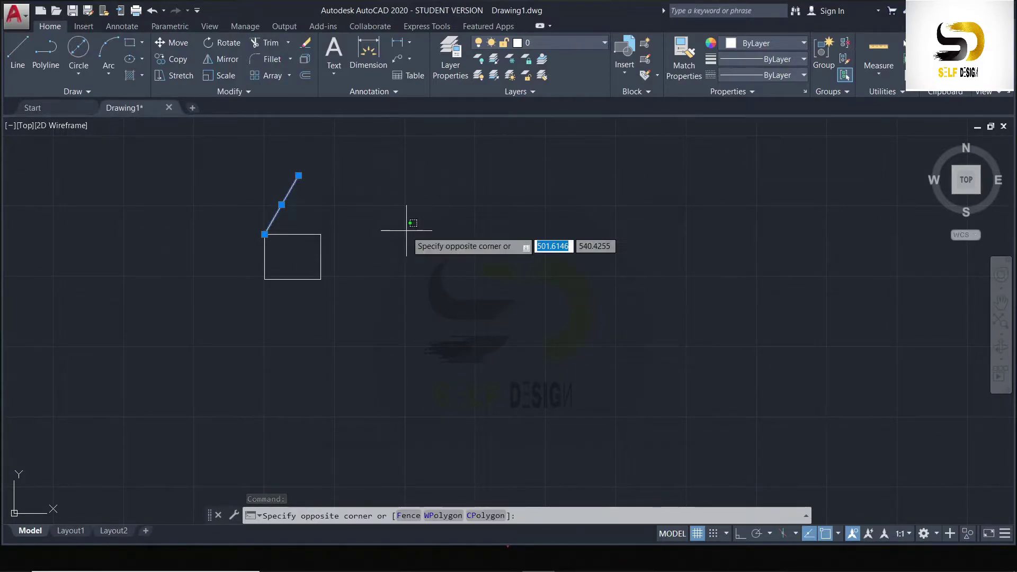
pyautogui.press('Escape')
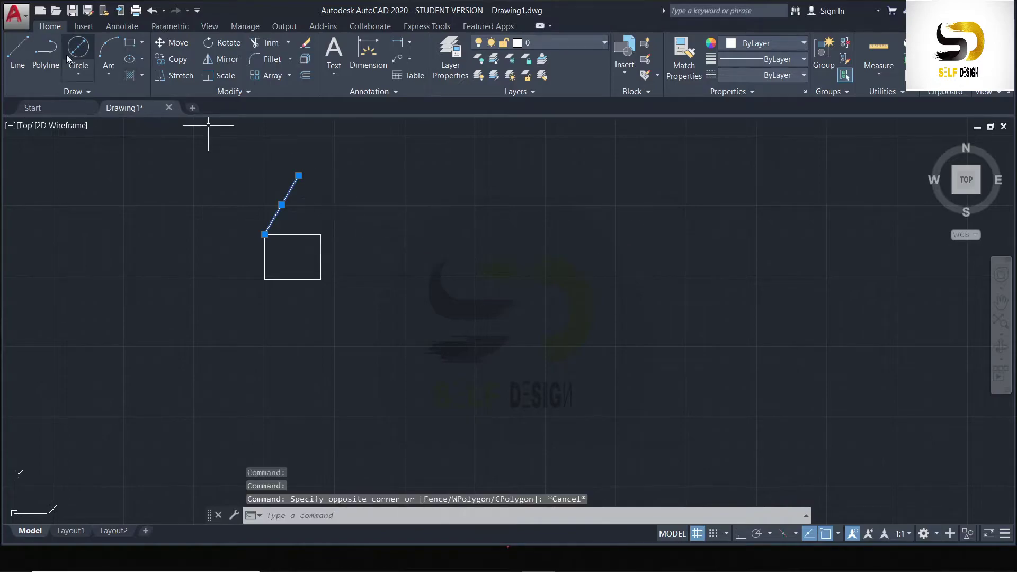
# Start a polyline to the right of the rectangle, level with its top edge, and draw a 100-unit horizontal segment rightward with Ortho on
pyautogui.click(45, 53)
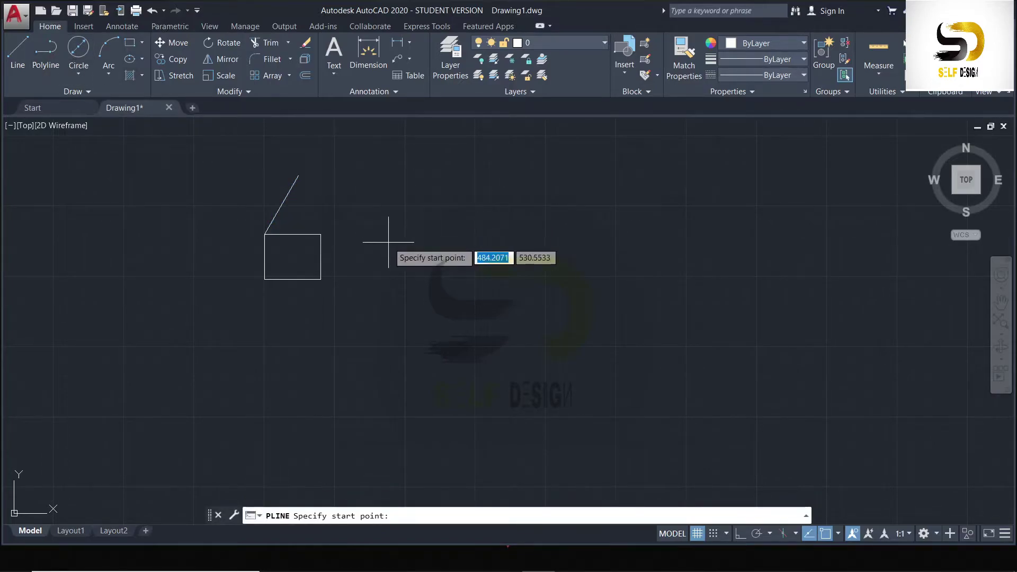
pyautogui.scroll(4, 365, 239)
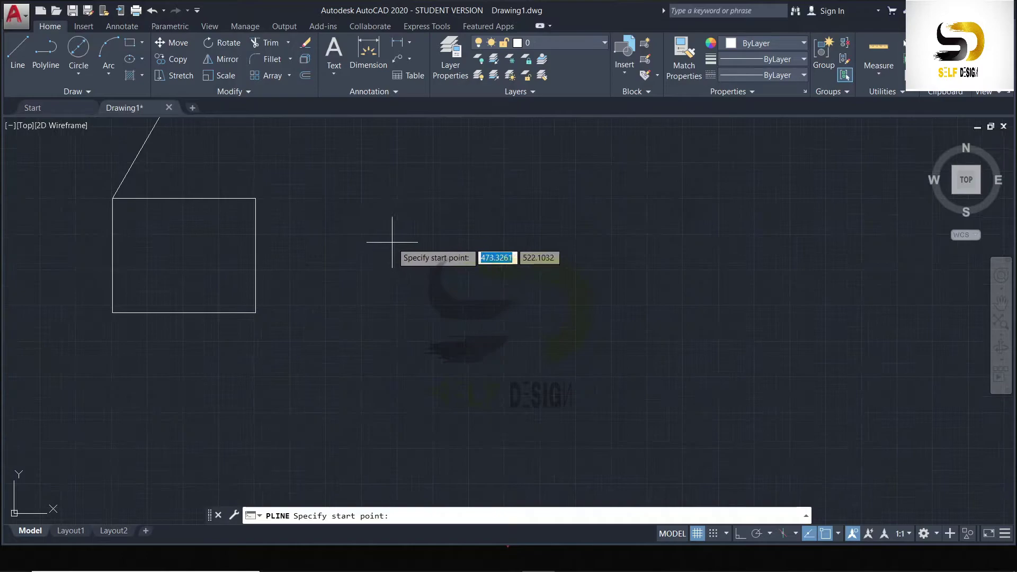
pyautogui.click(325, 199)
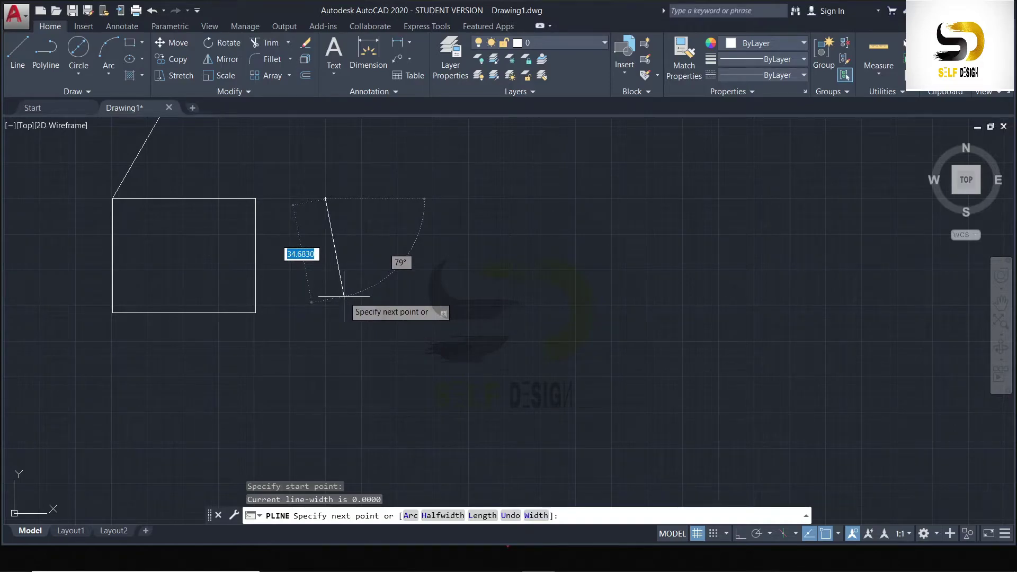
pyautogui.press('F8')
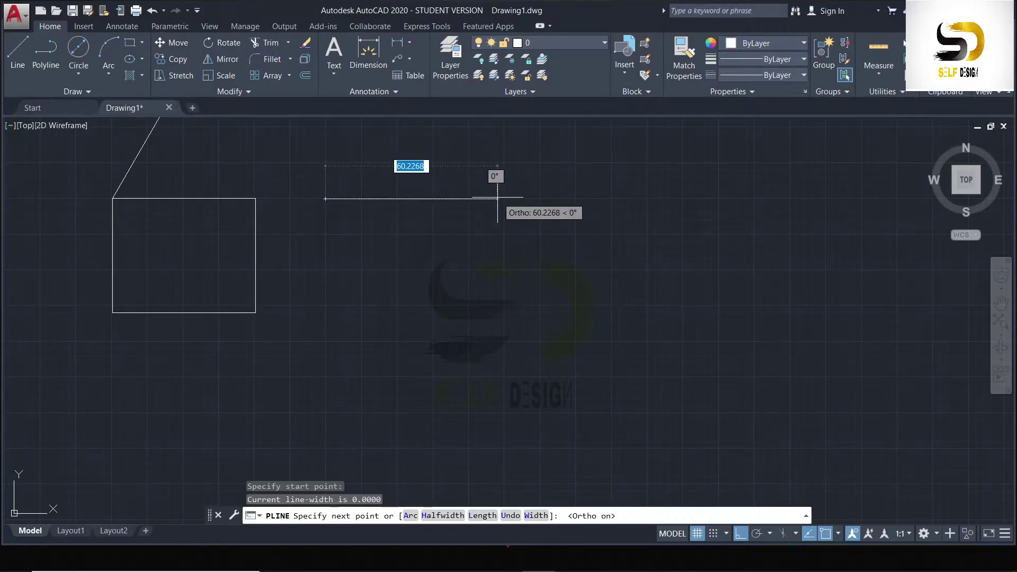
pyautogui.write('100')
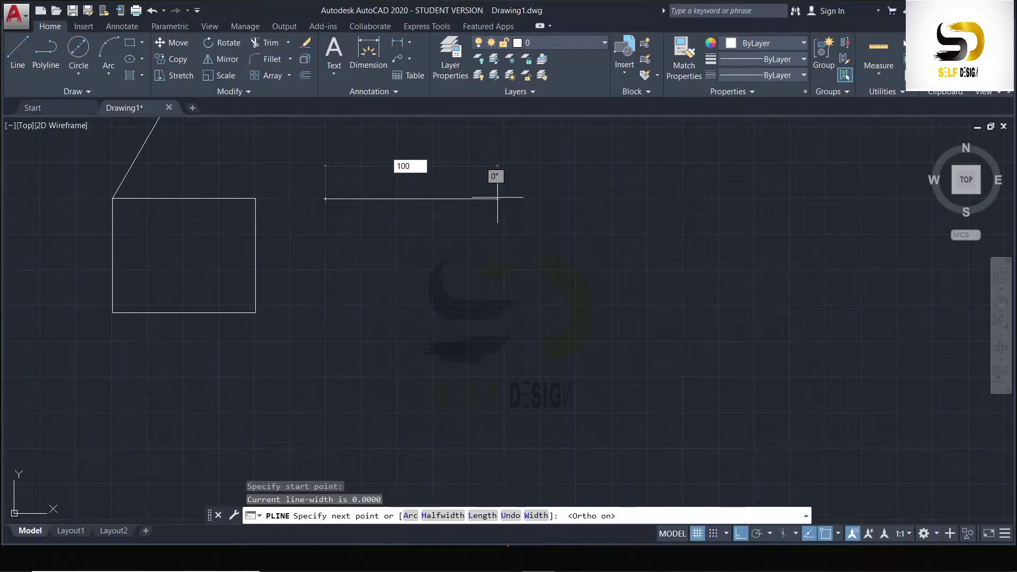
pyautogui.press('Return')
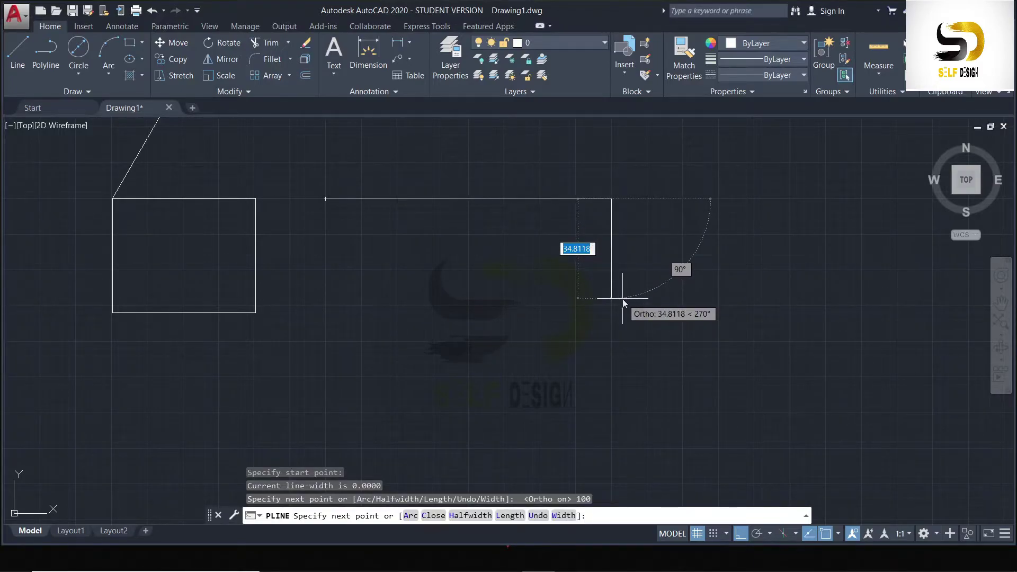
# Continue the polyline 50 units down, 100 units left and back up to its start point, and end the Polyline command
pyautogui.write('50')
pyautogui.press('Return')
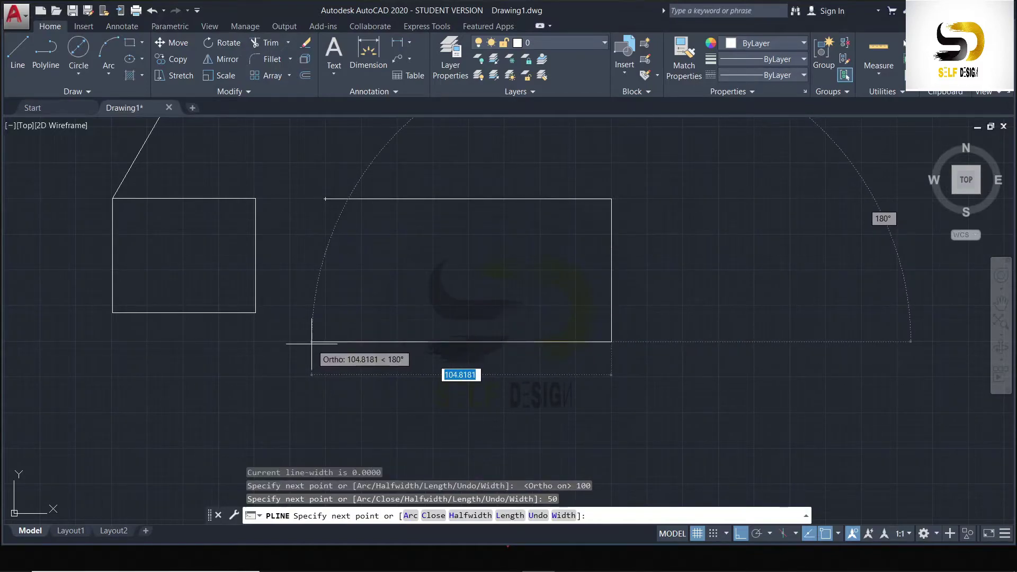
pyautogui.write('100')
pyautogui.press('Return')
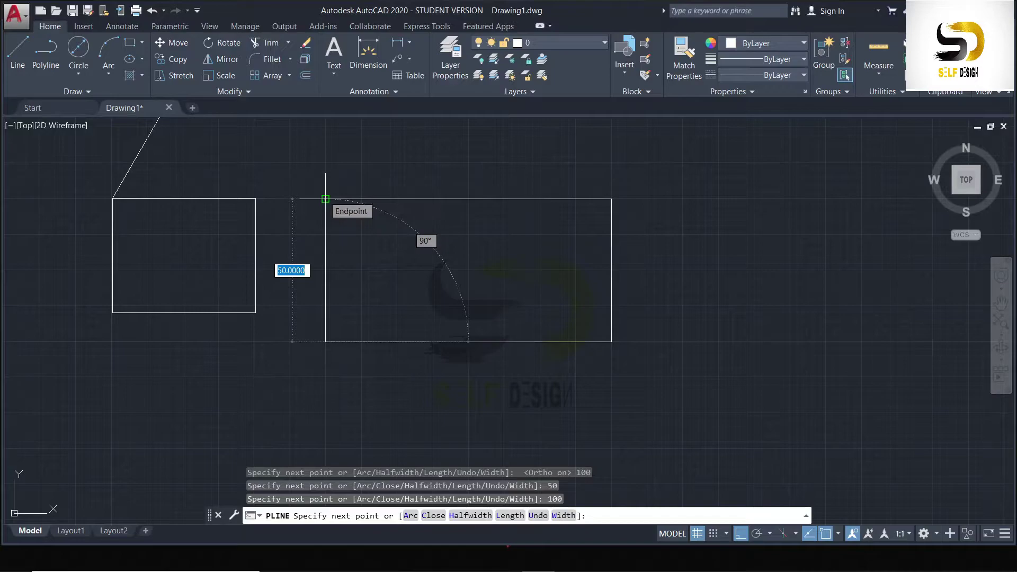
pyautogui.click(323, 202)
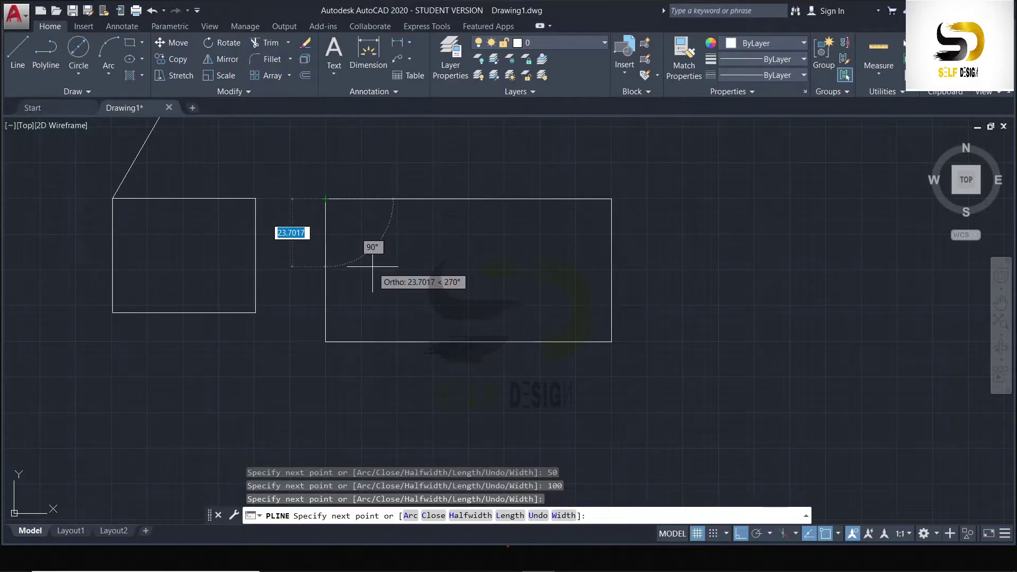
pyautogui.press('Escape')
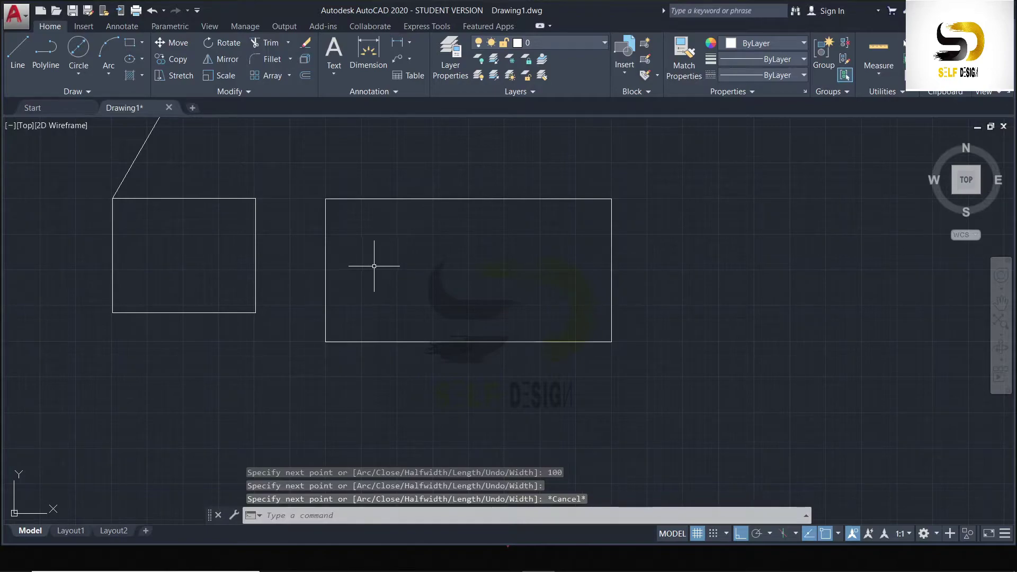
# Select the inclined line, three sides of the smaller rectangle and the polyline rectangle to compare separate lines with a joined polyline
pyautogui.click(136, 159)
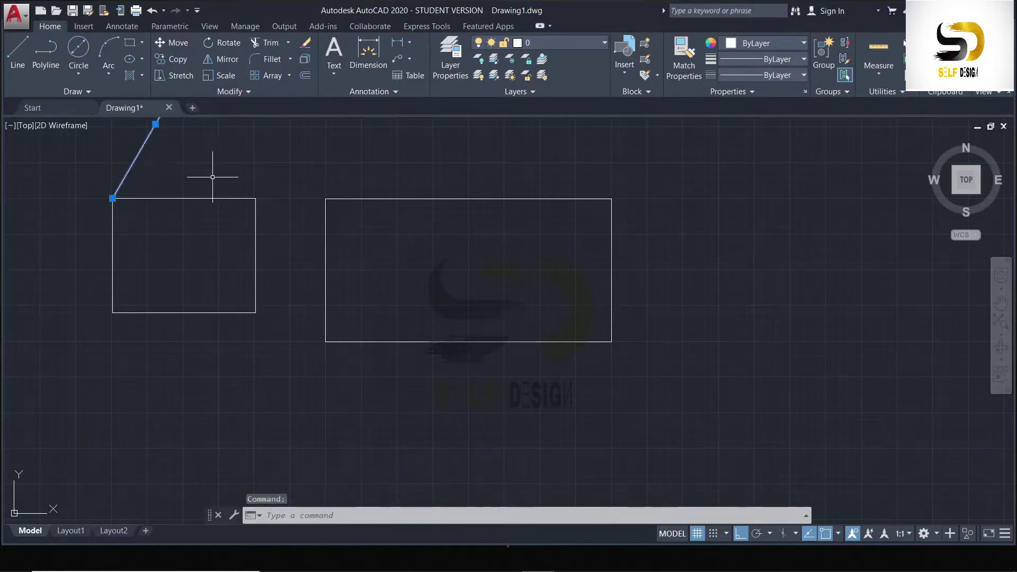
pyautogui.click(194, 198)
pyautogui.click(254, 246)
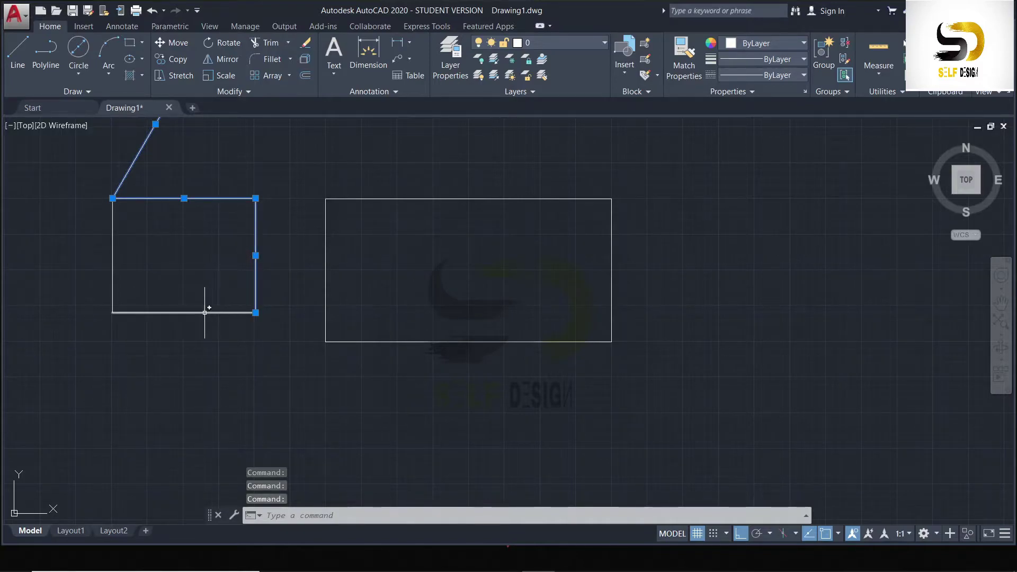
pyautogui.click(210, 312)
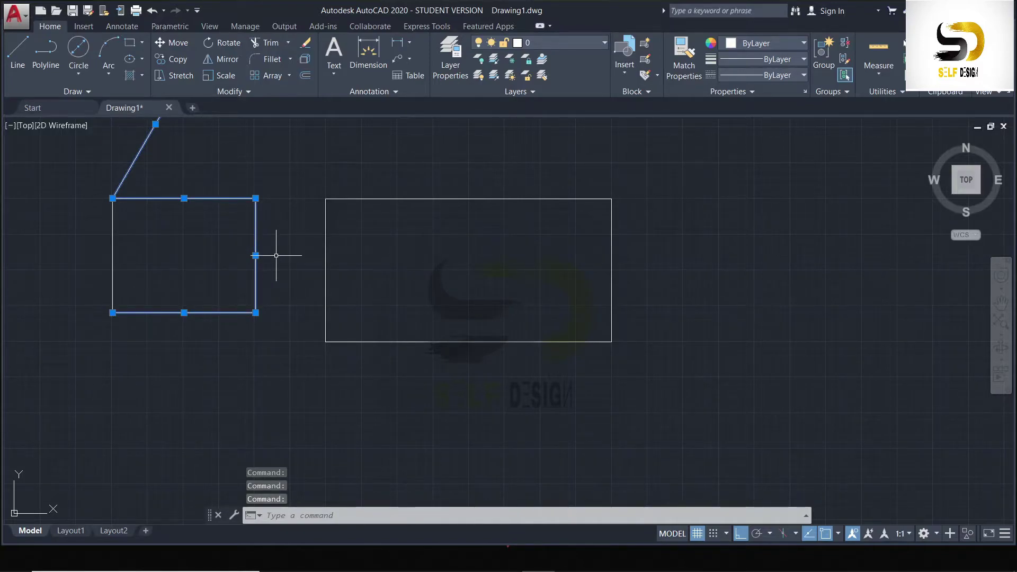
pyautogui.click(325, 216)
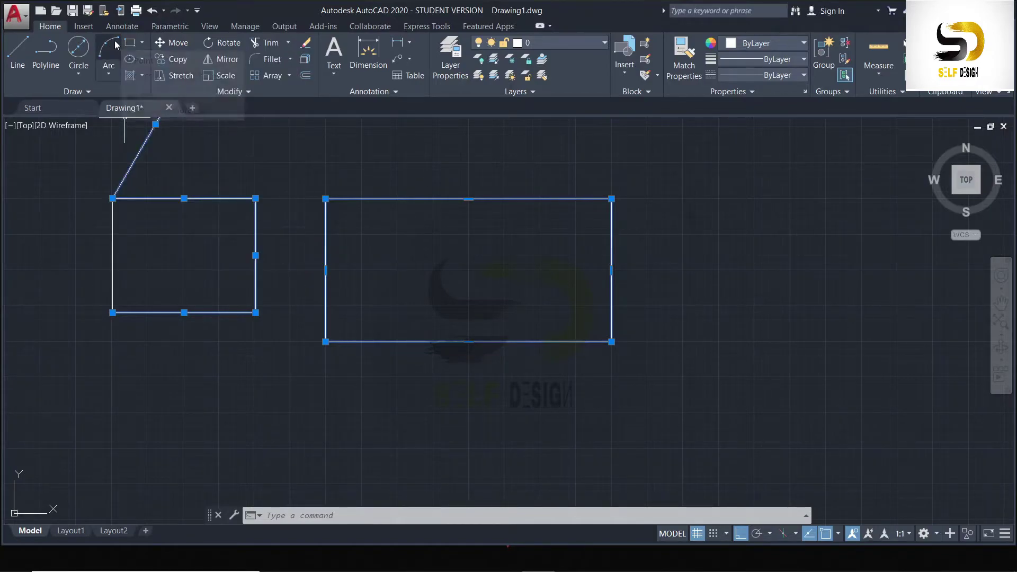
# Draw a circle of diameter 20 by center and diameter inside the right half of the polyline rectangle
pyautogui.click(78, 49)
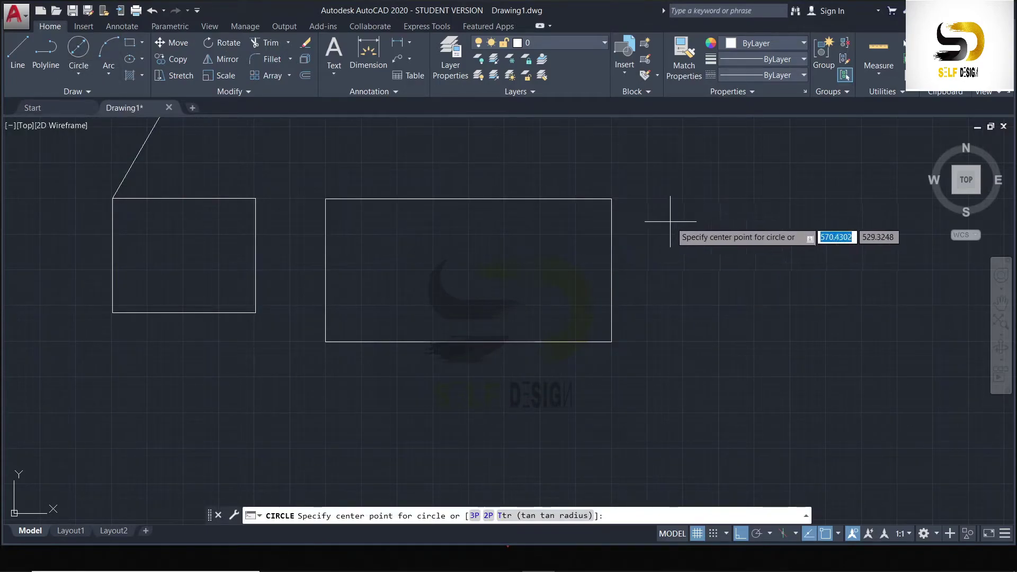
pyautogui.scroll(-2, 686, 256)
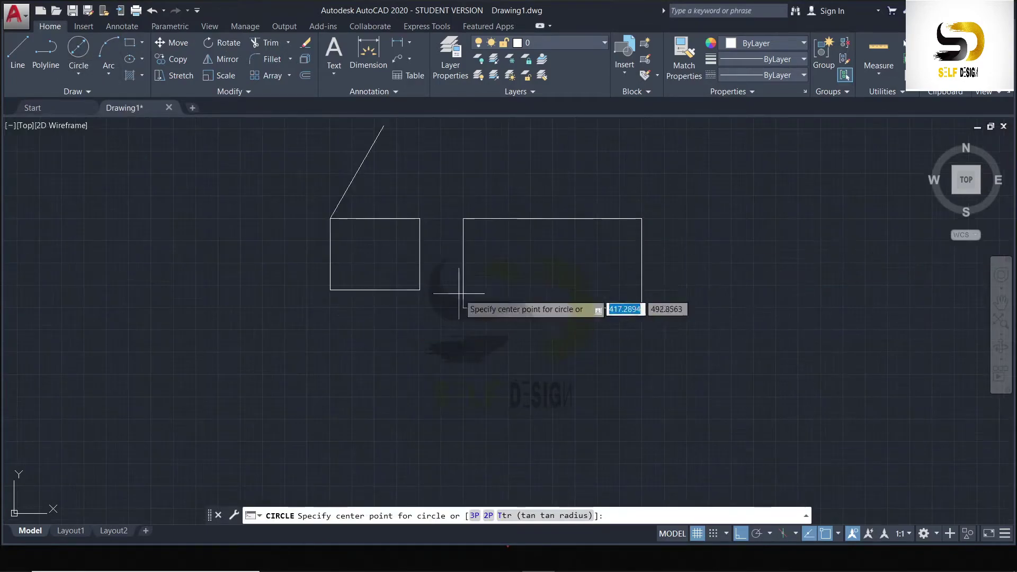
pyautogui.moveTo(720, 257); pyautogui.dragTo(635, 255, button='middle')
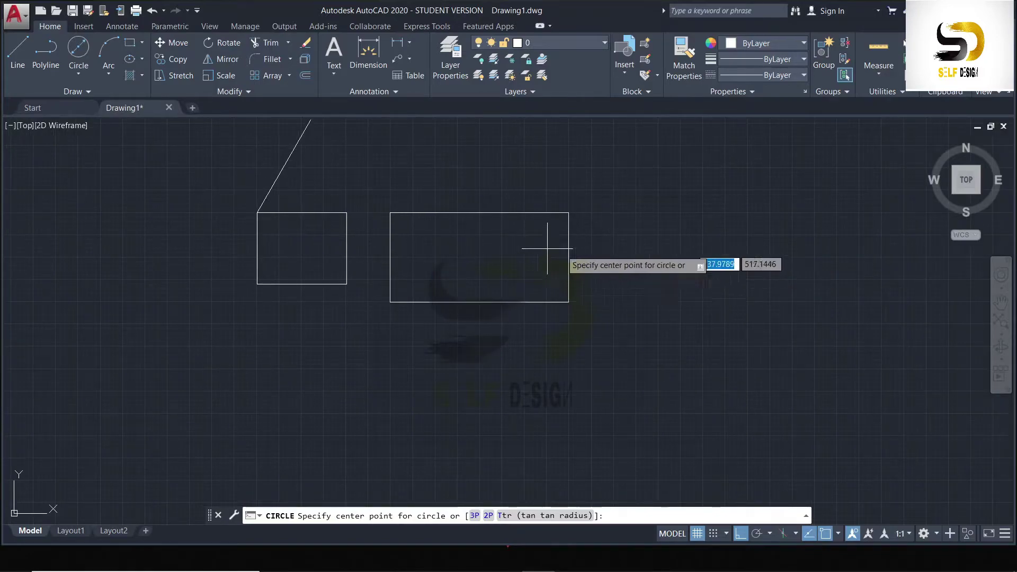
pyautogui.click(518, 252)
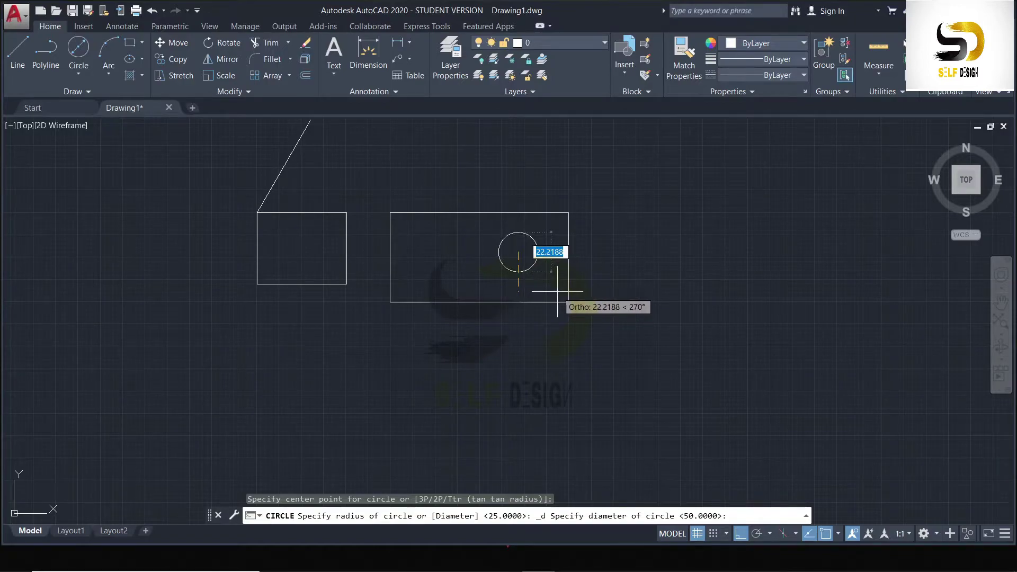
pyautogui.write('20')
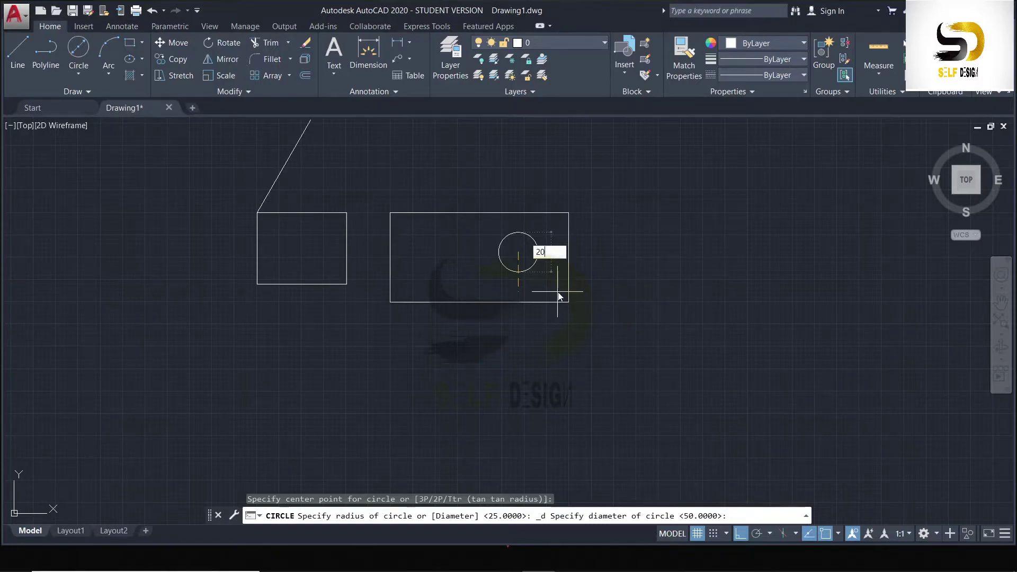
pyautogui.press('Return')
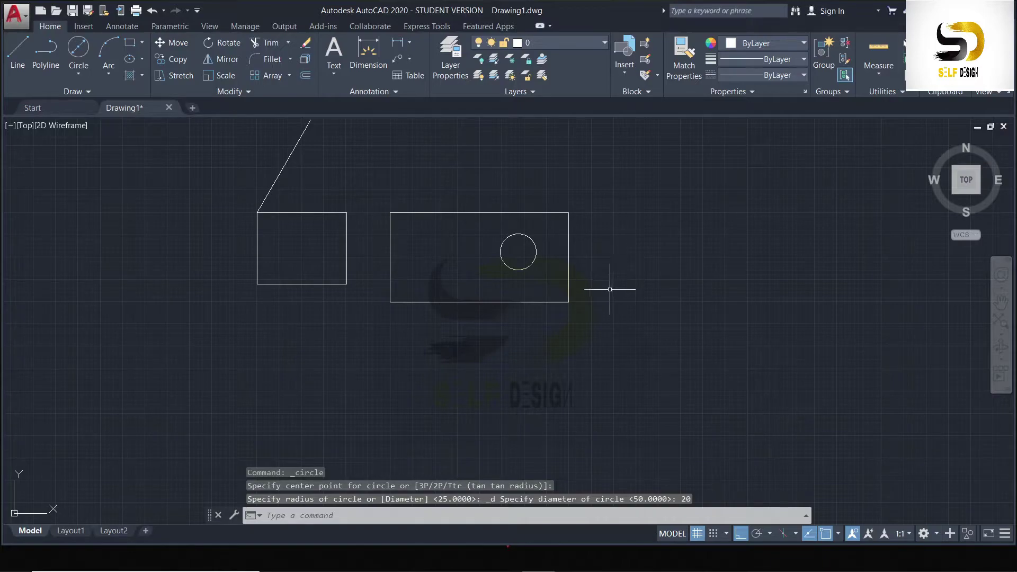
# Draw a circle of diameter 60 by center and diameter, centered on the upper endpoint of the inclined line
pyautogui.click(87, 47)
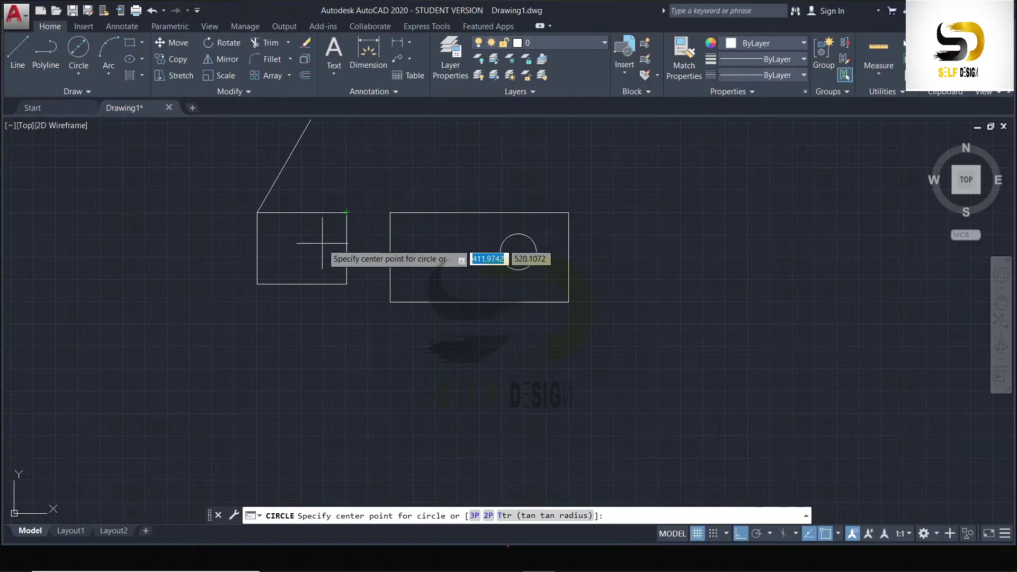
pyautogui.scroll(-5, 318, 206)
pyautogui.scroll(8, 326, 216)
pyautogui.scroll(4, 272, 204)
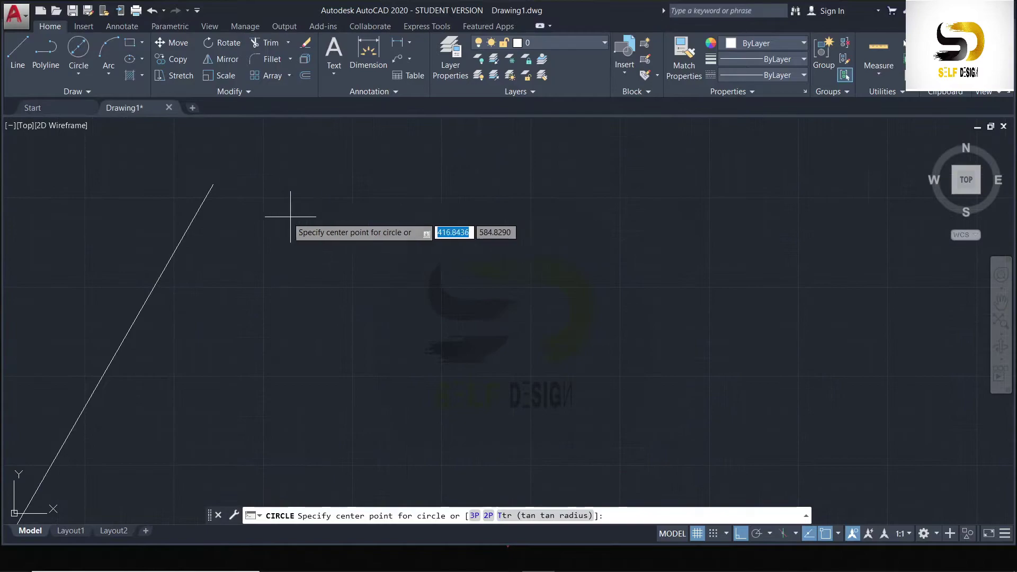
pyautogui.scroll(-4, 239, 200)
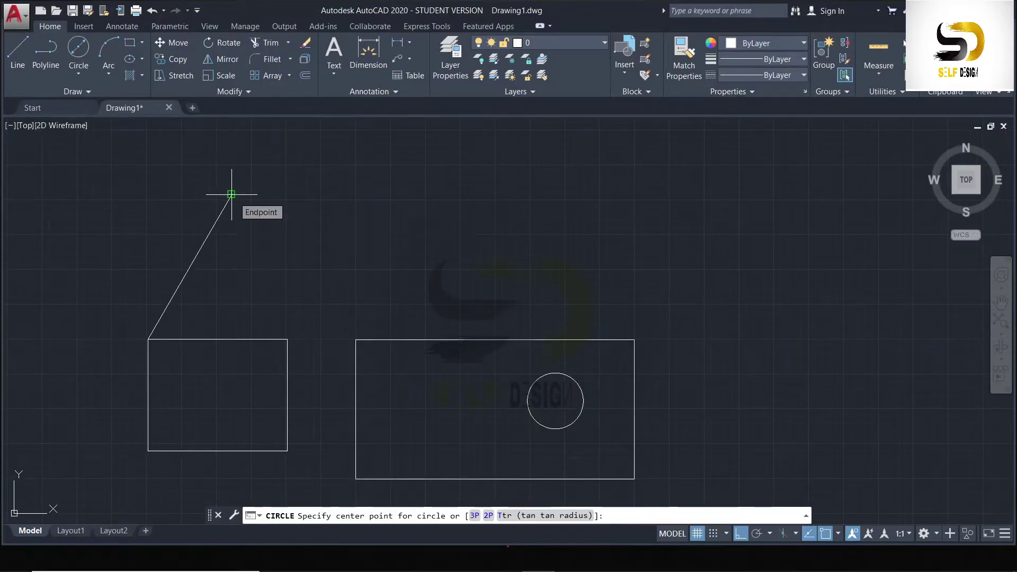
pyautogui.click(231, 194)
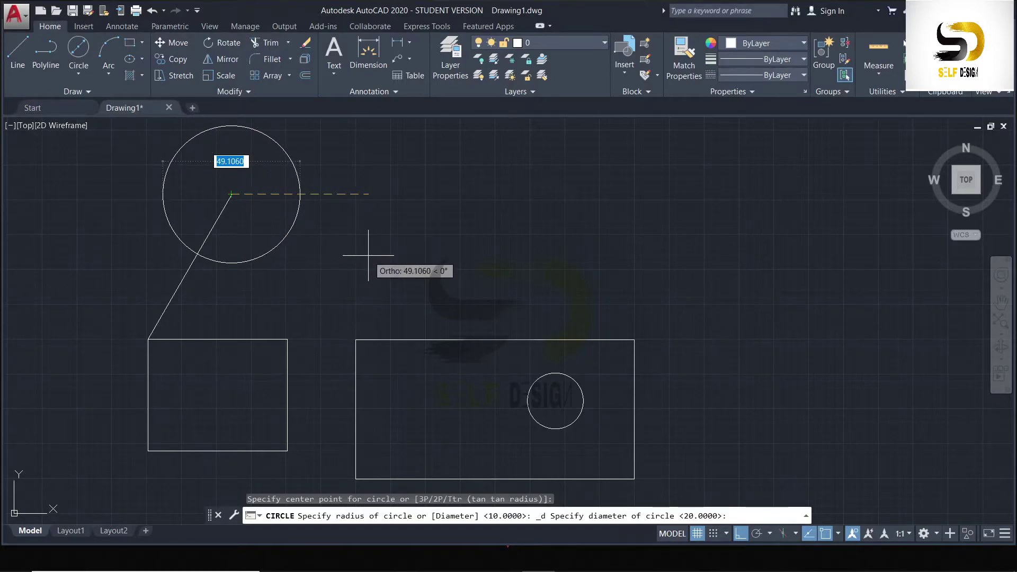
pyautogui.write('60')
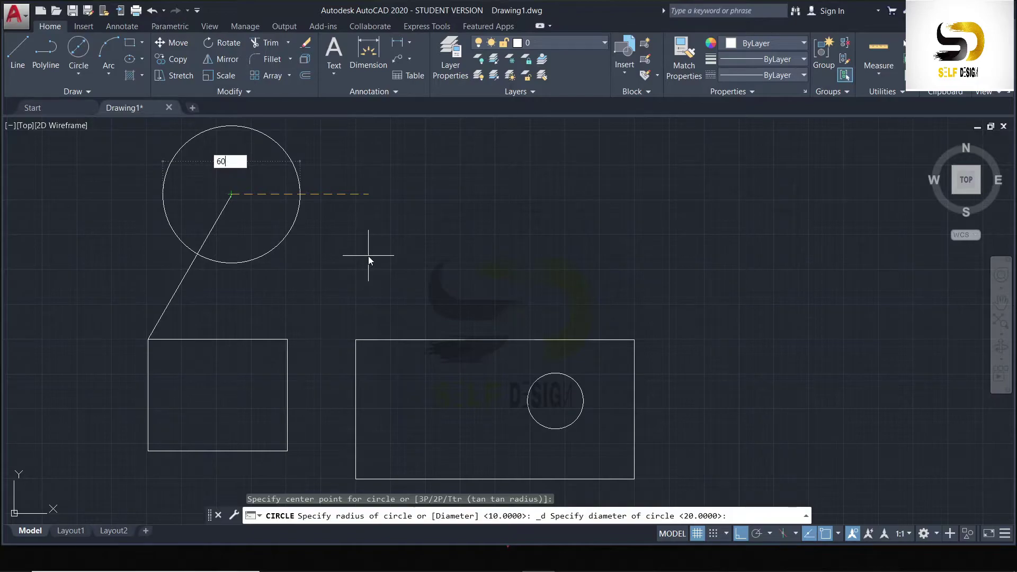
pyautogui.press('Return')
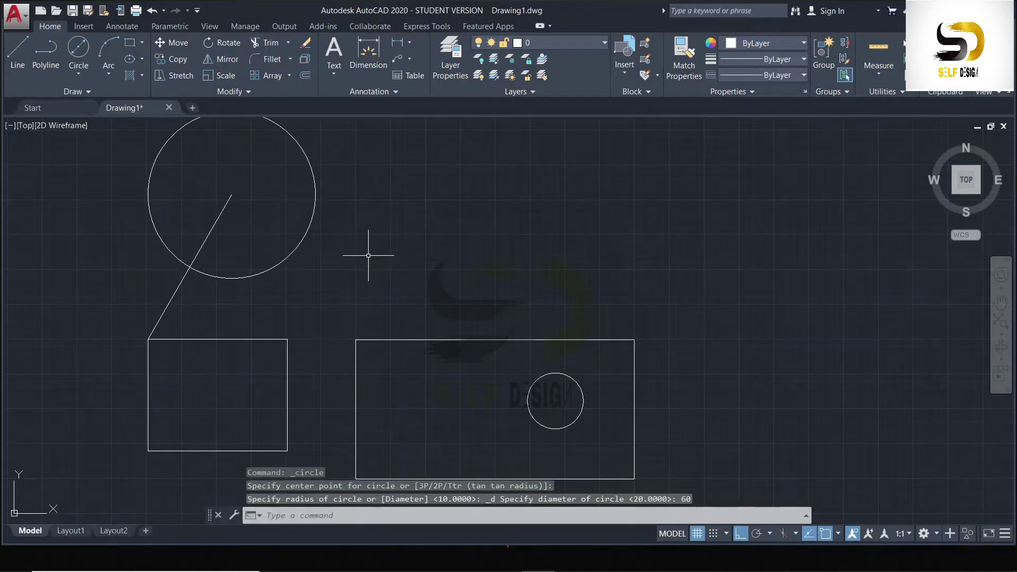
pyautogui.scroll(-2, 357, 238)
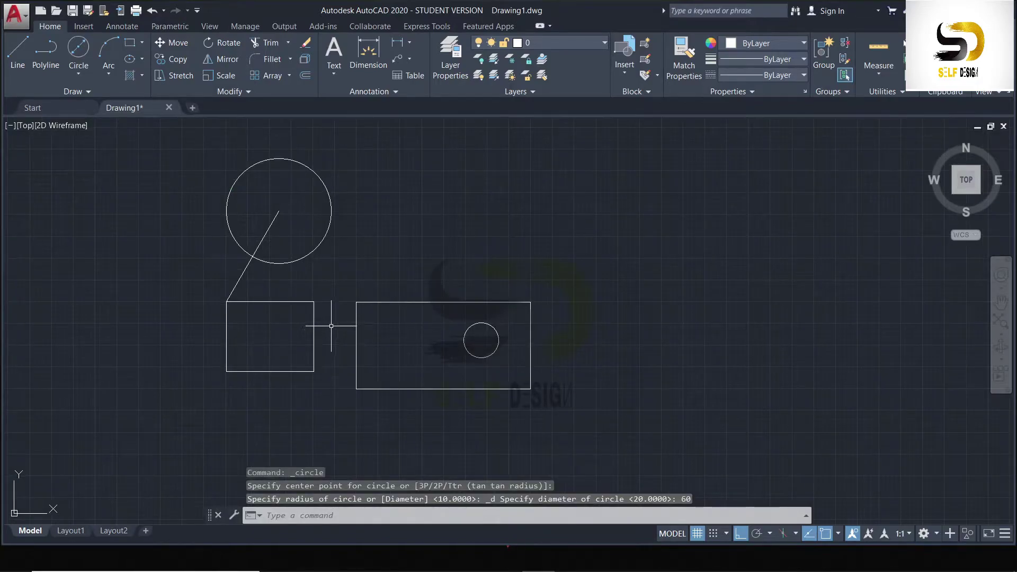
# Draw a circle of diameter 100 by center and diameter, centered on the polyline rectangle's upper-right corner
pyautogui.click(81, 73)
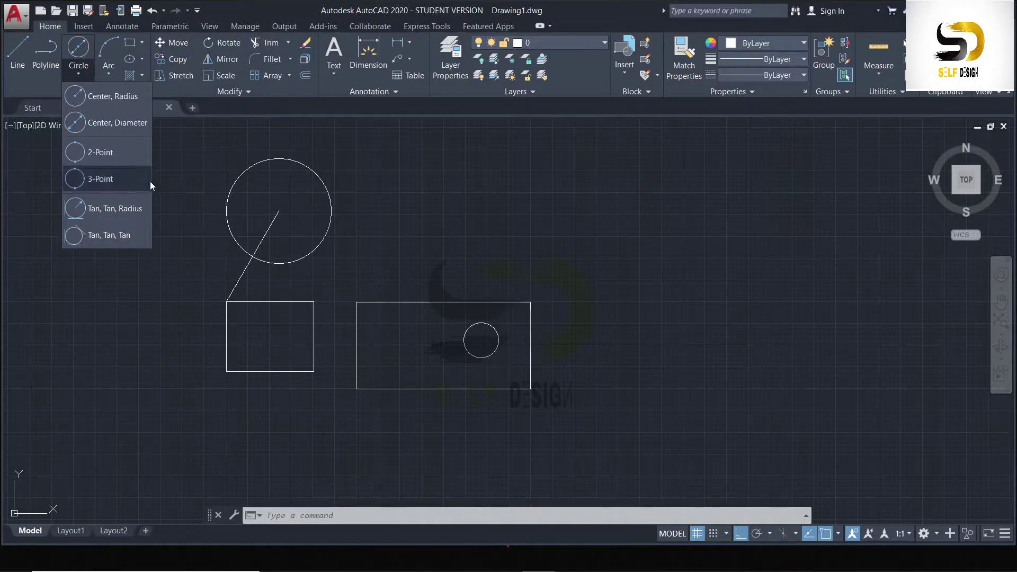
pyautogui.click(125, 124)
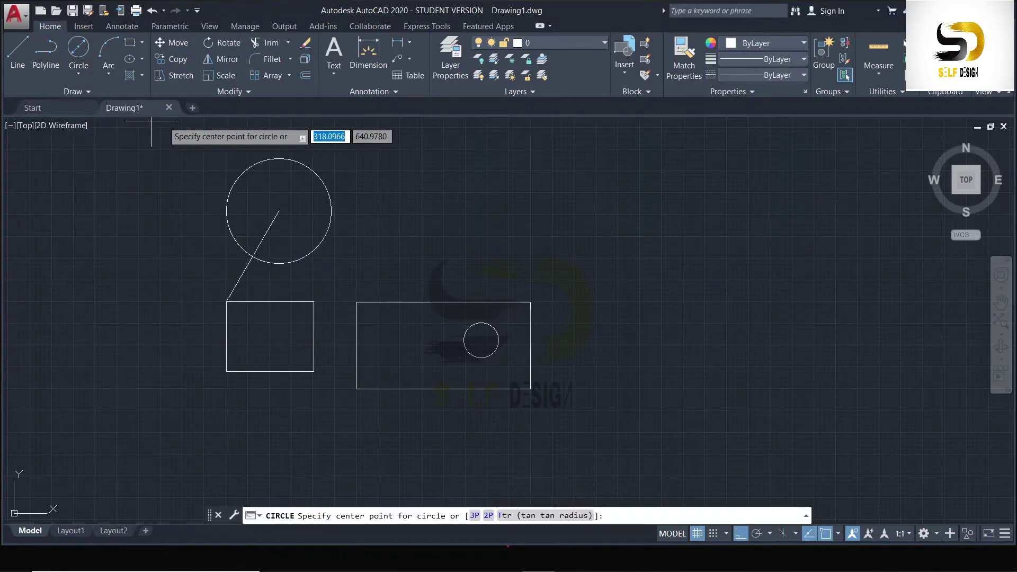
pyautogui.click(530, 302)
pyautogui.write('d')
pyautogui.press('Return')
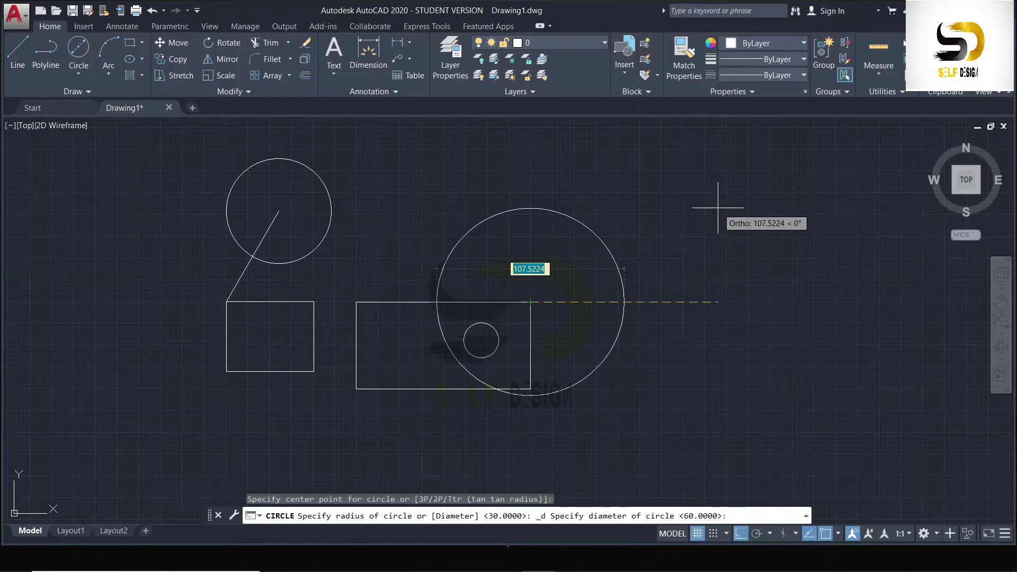
pyautogui.write('100')
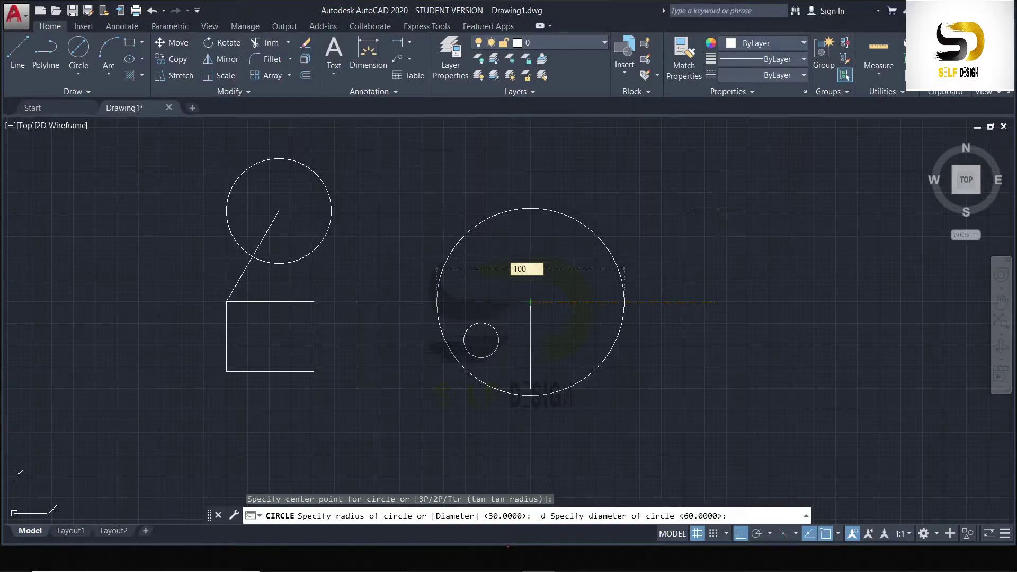
pyautogui.press('Return')
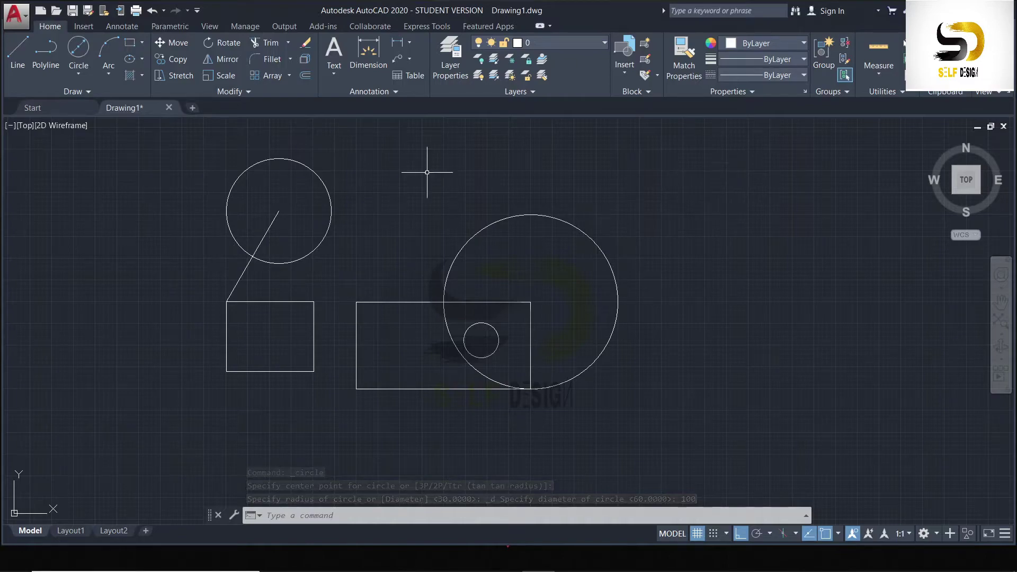
# Draw a 2-Point circle about 247 units in diameter in the empty area right of the existing shapes, using horizontally aligned diameter endpoints
pyautogui.click(80, 72)
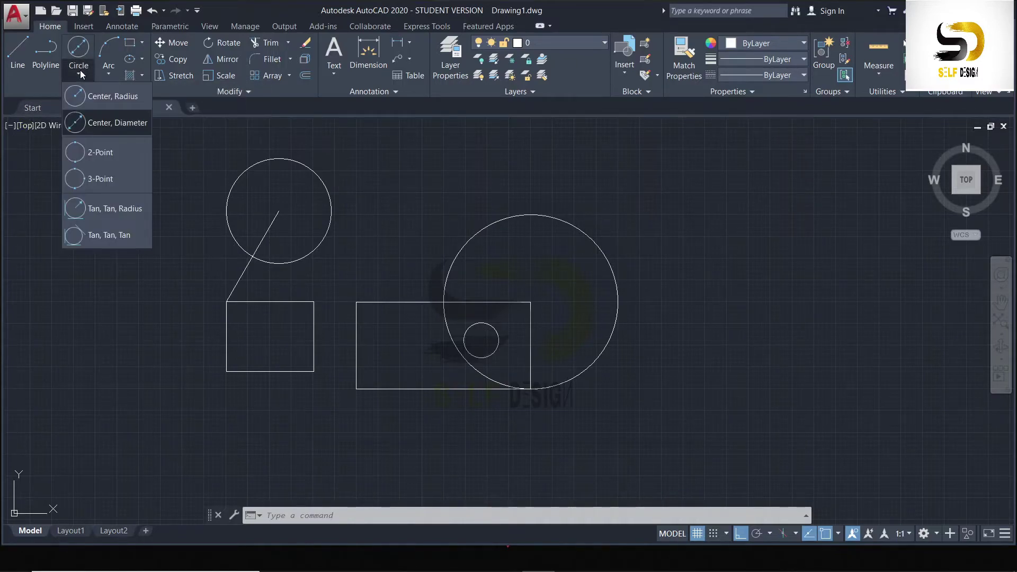
pyautogui.click(84, 154)
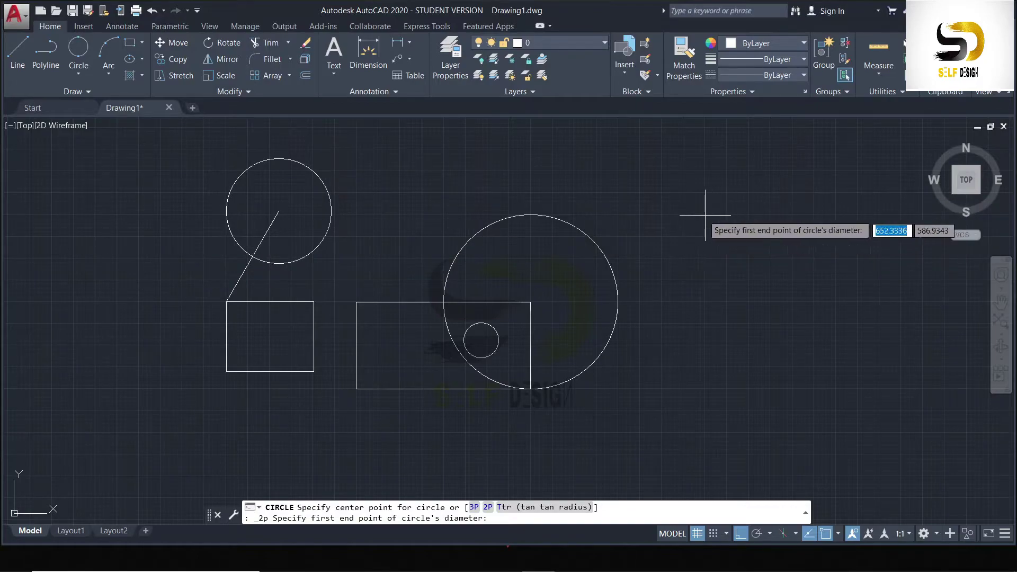
pyautogui.scroll(-3, 710, 206)
pyautogui.scroll(-2, 149, 280)
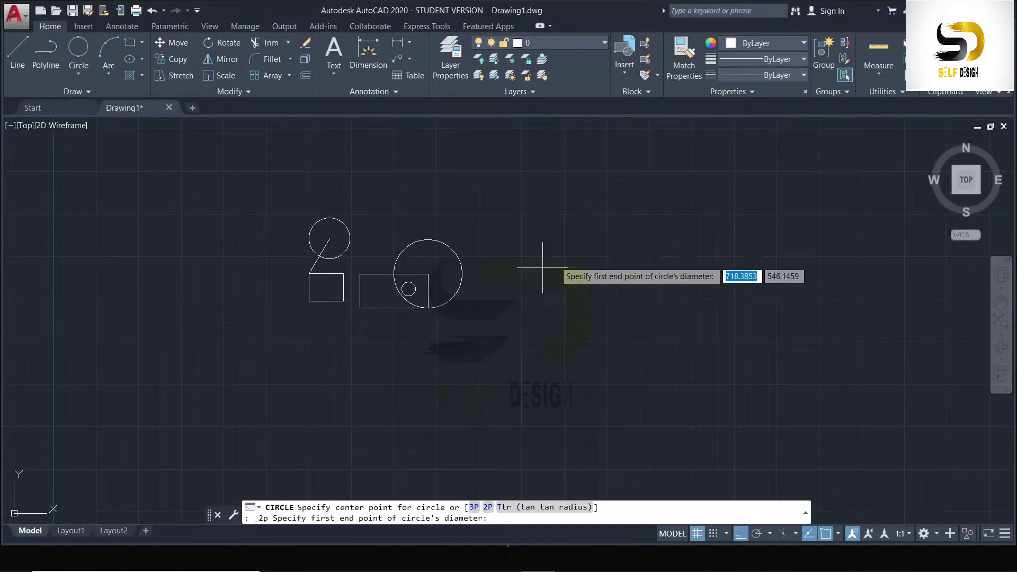
pyautogui.scroll(2, 539, 227)
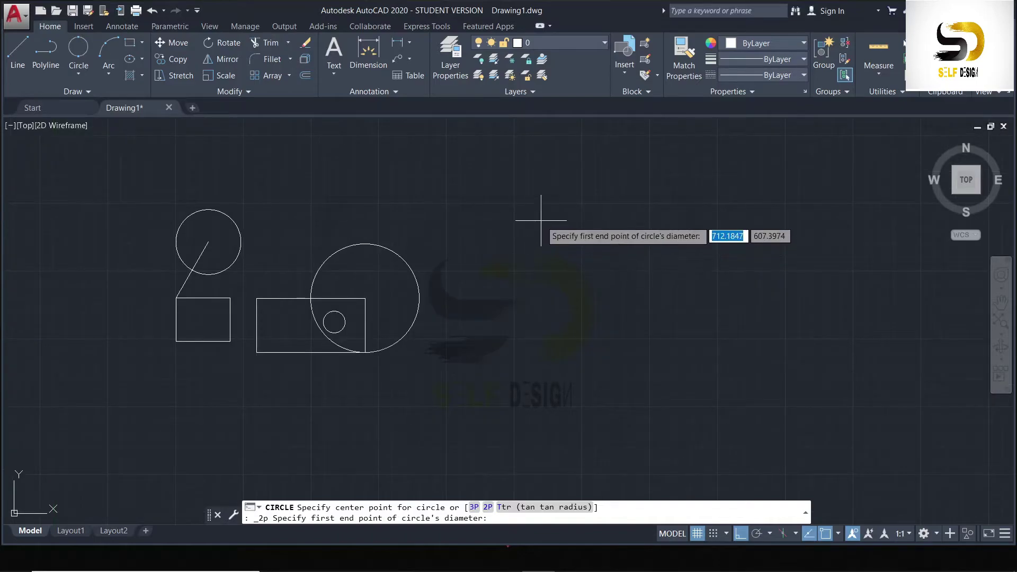
pyautogui.click(515, 202)
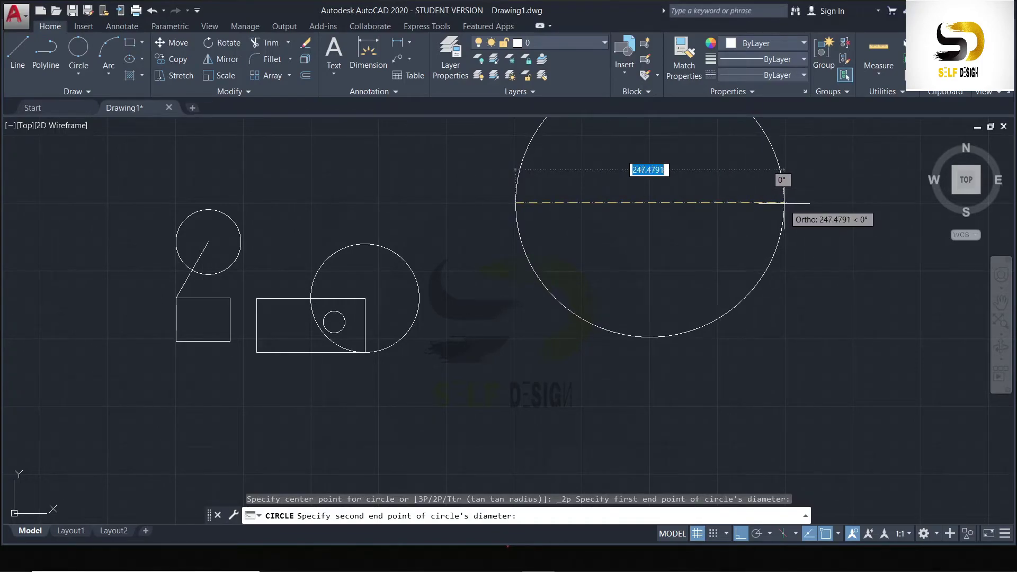
pyautogui.click(784, 202)
pyautogui.scroll(-6, 529, 286)
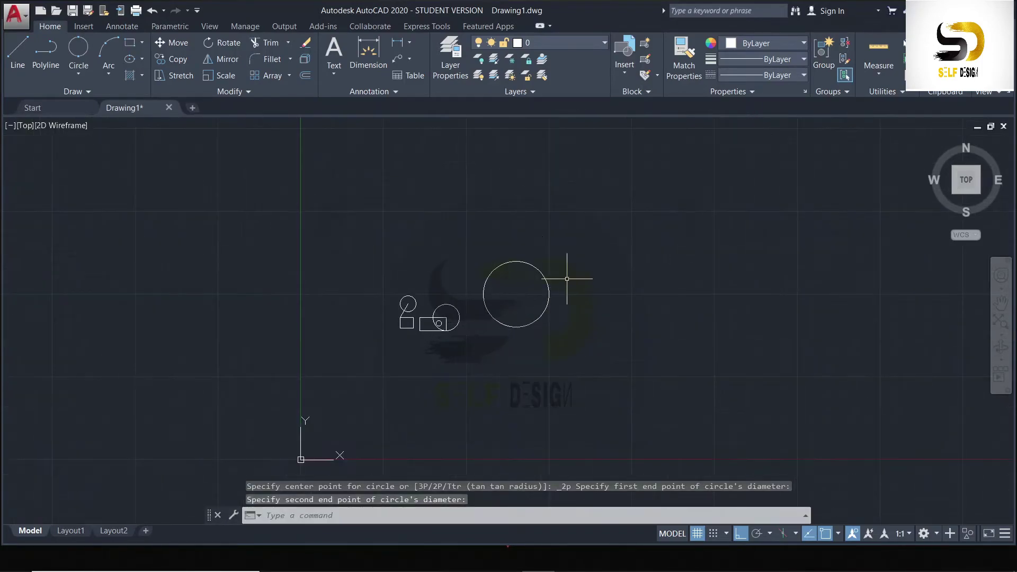
pyautogui.scroll(4, 564, 273)
pyautogui.scroll(-4, 617, 273)
pyautogui.scroll(8, 534, 295)
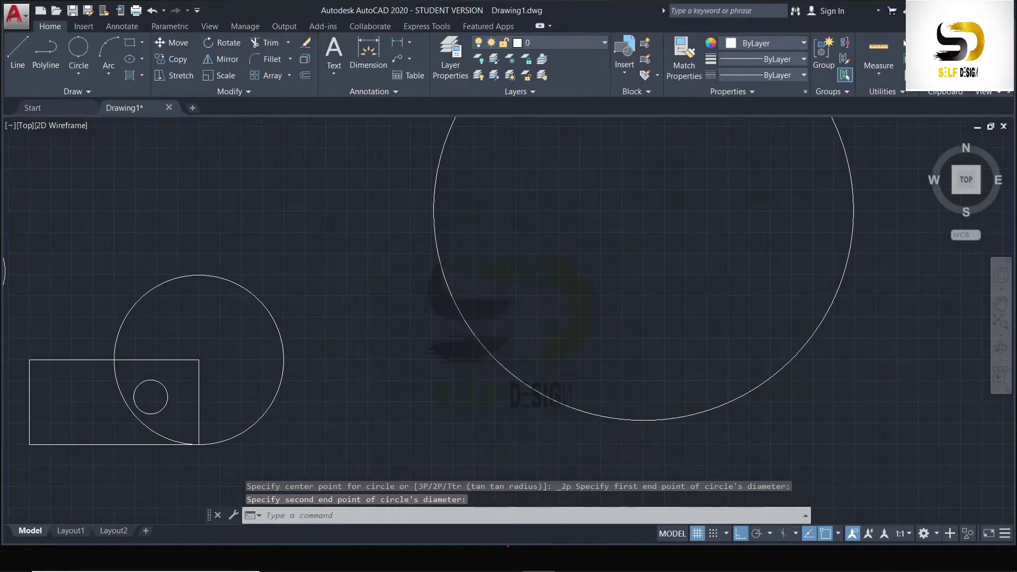
pyautogui.scroll(-5, 546, 283)
pyautogui.scroll(2, 545, 282)
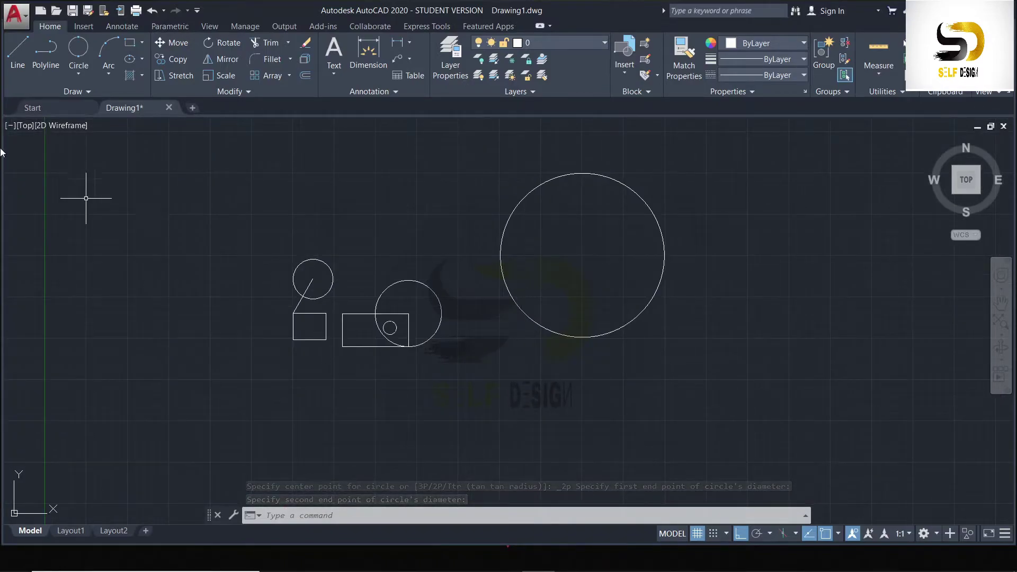
# Draw a single horizontal line in the empty area right of the large circle and end the Line command
pyautogui.click(17, 51)
pyautogui.scroll(-4, 610, 327)
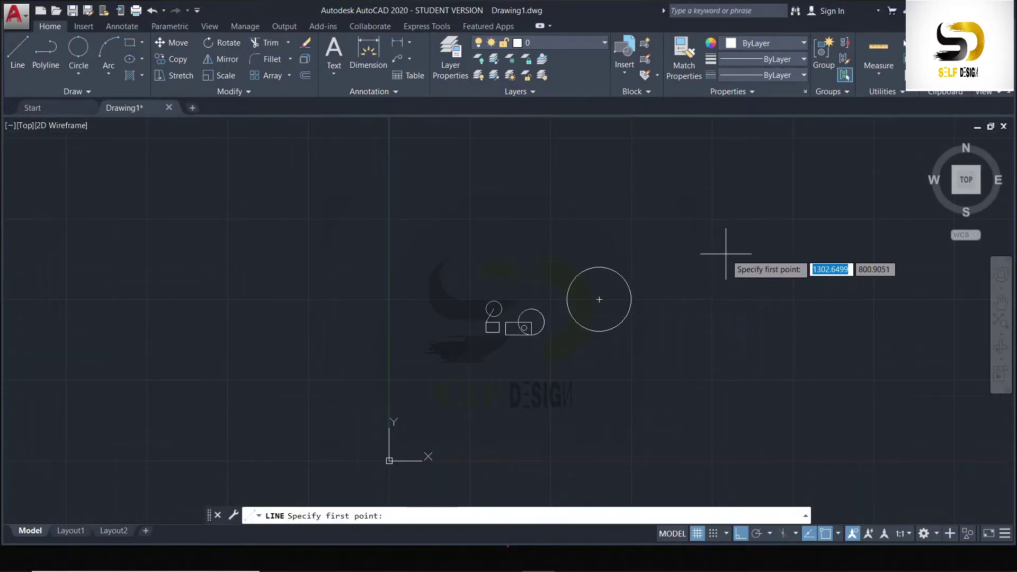
pyautogui.moveTo(640, 261); pyautogui.dragTo(461, 297, button='middle')
pyautogui.scroll(4, 547, 314)
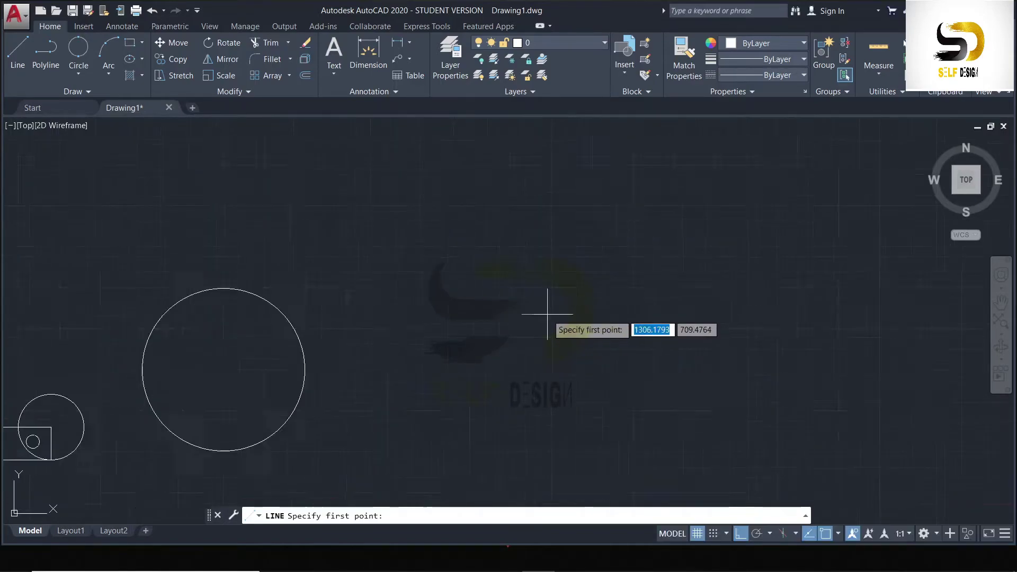
pyautogui.scroll(2, 476, 284)
pyautogui.scroll(-4, 477, 284)
pyautogui.scroll(2, 460, 283)
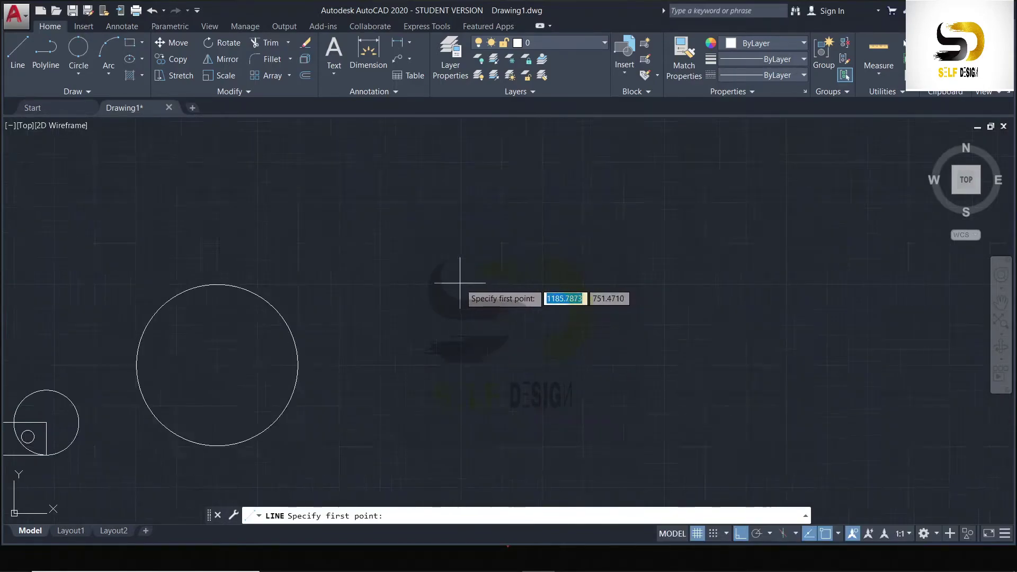
pyautogui.scroll(2, 460, 283)
pyautogui.click(441, 272)
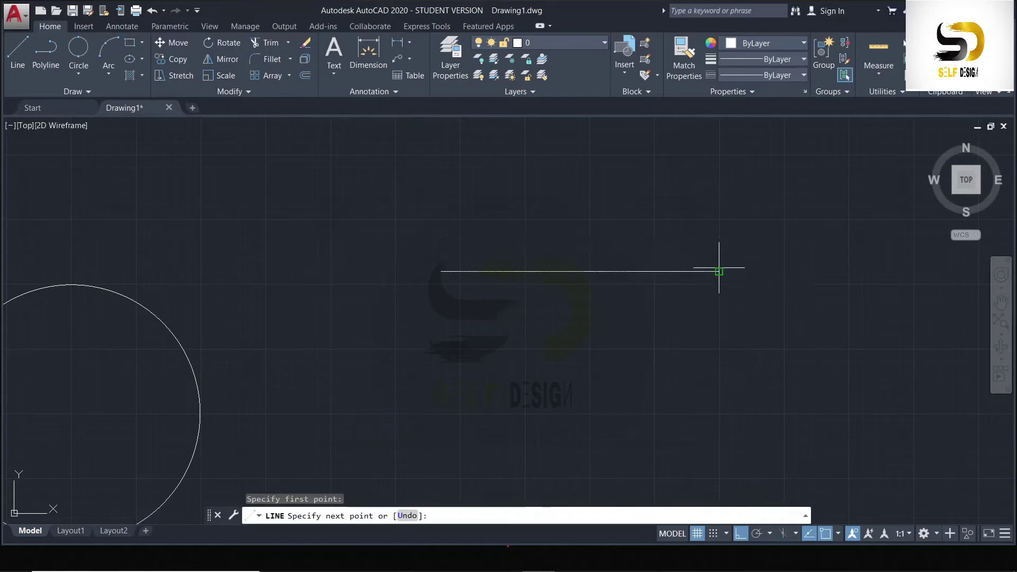
pyautogui.click(719, 272)
pyautogui.press('Escape')
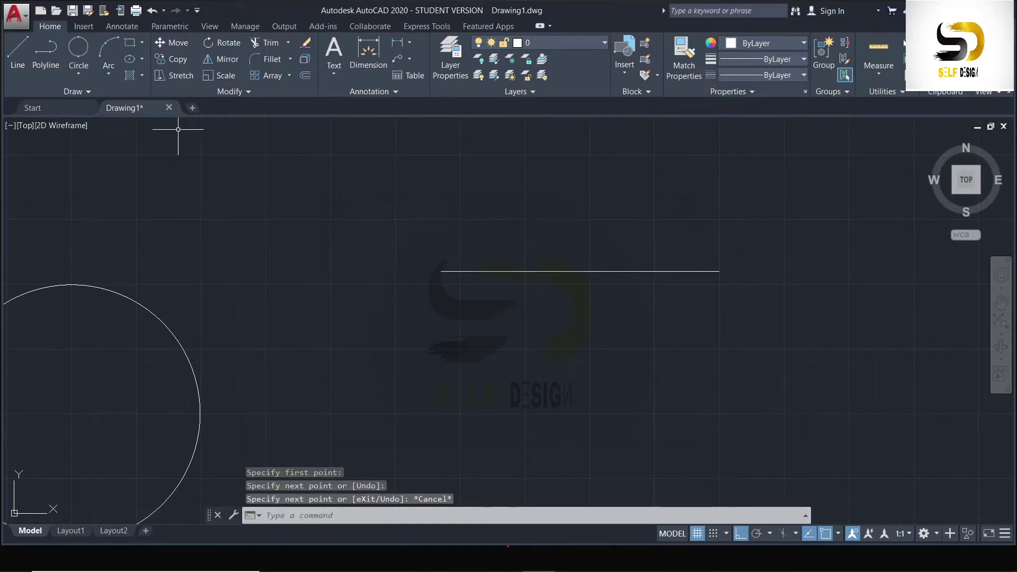
# Draw a 2-Point circle using the two endpoints of the horizontal line as its diameter
pyautogui.click(78, 45)
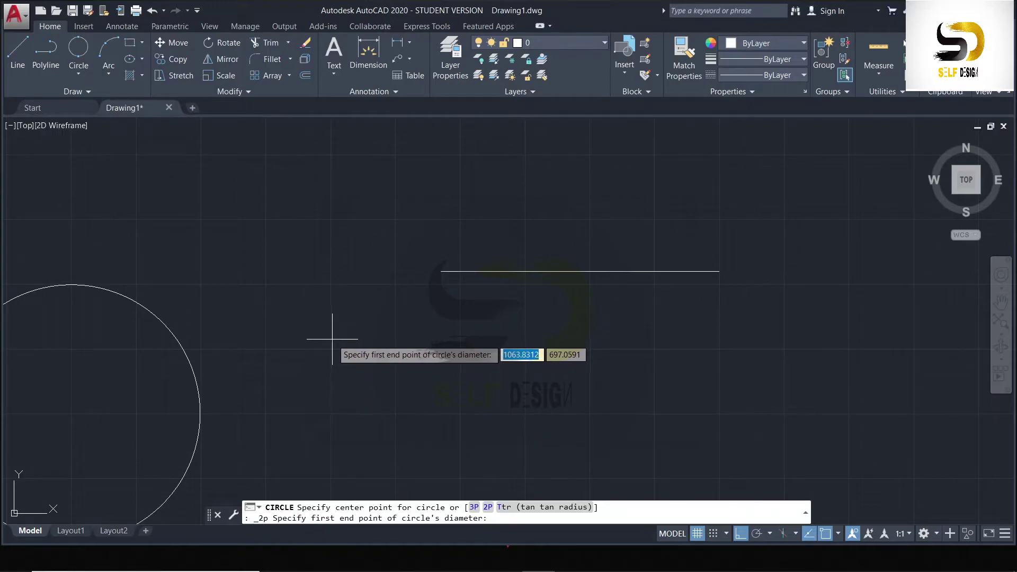
pyautogui.click(441, 271)
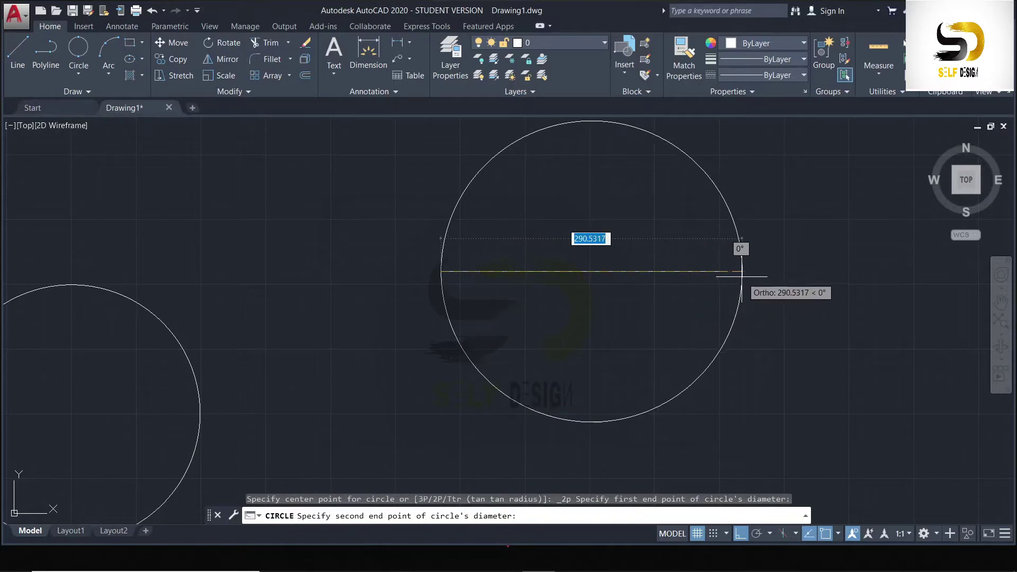
pyautogui.click(726, 274)
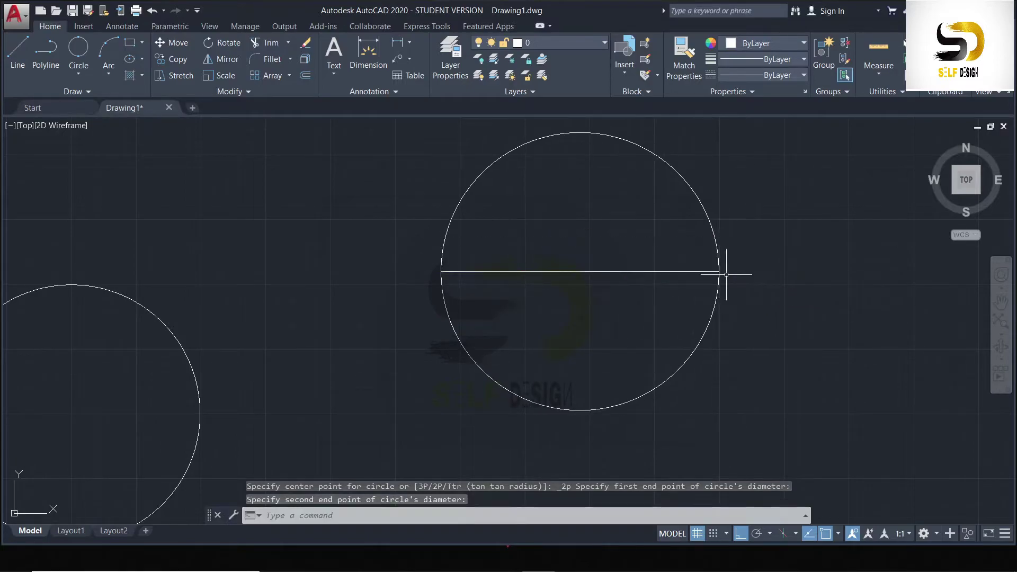
pyautogui.scroll(-2, 781, 303)
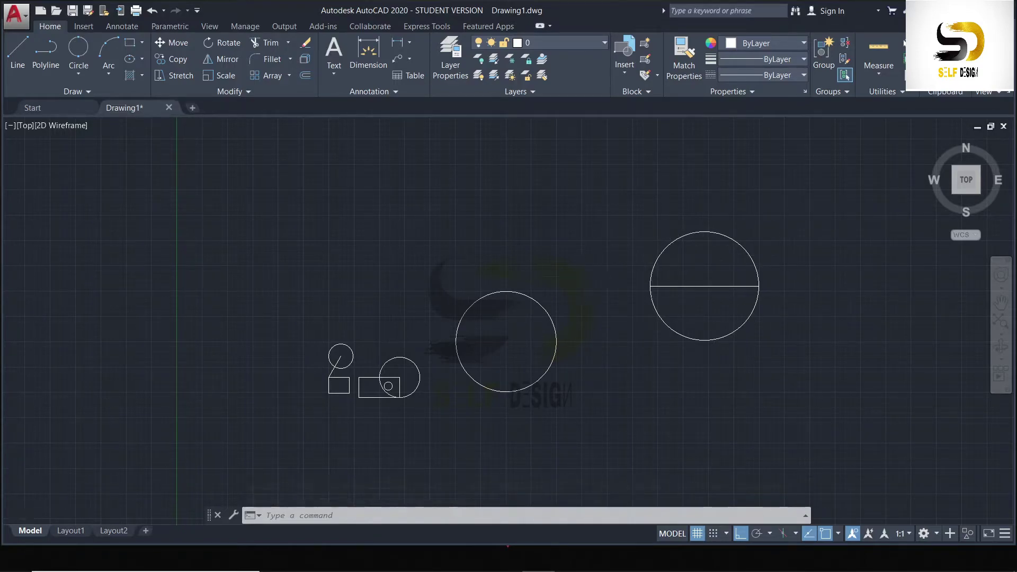
pyautogui.moveTo(698, 305)
pyautogui.mouseDown(button='middle')
pyautogui.moveTo(647, 286)
pyautogui.moveTo(605, 293)
pyautogui.mouseUp(button='middle')
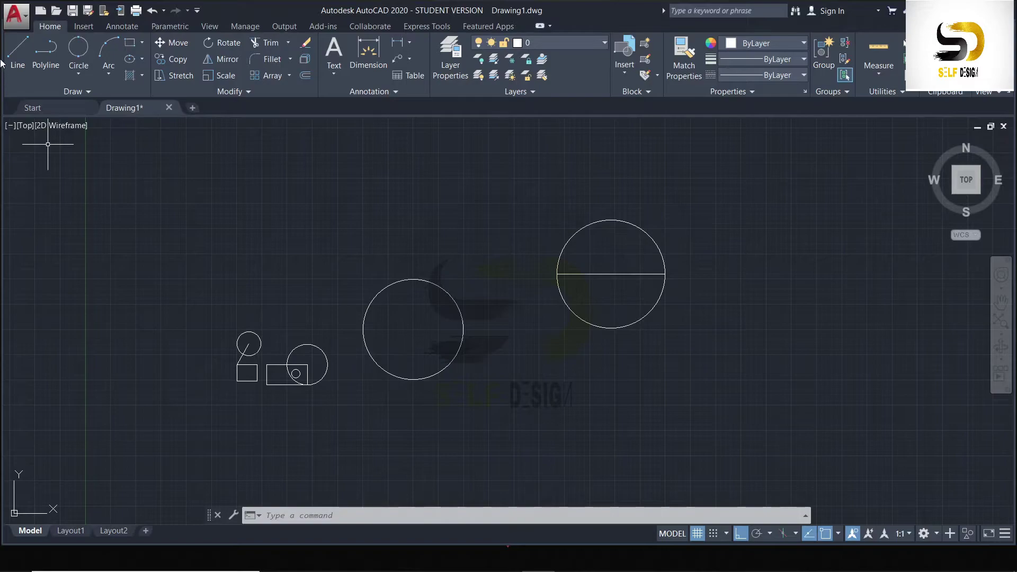
# Draw a 3-Point circle through the centers of the line-bisected circle and the neighbouring large circle, placing the third point about 435 units above the latter
pyautogui.click(69, 63)
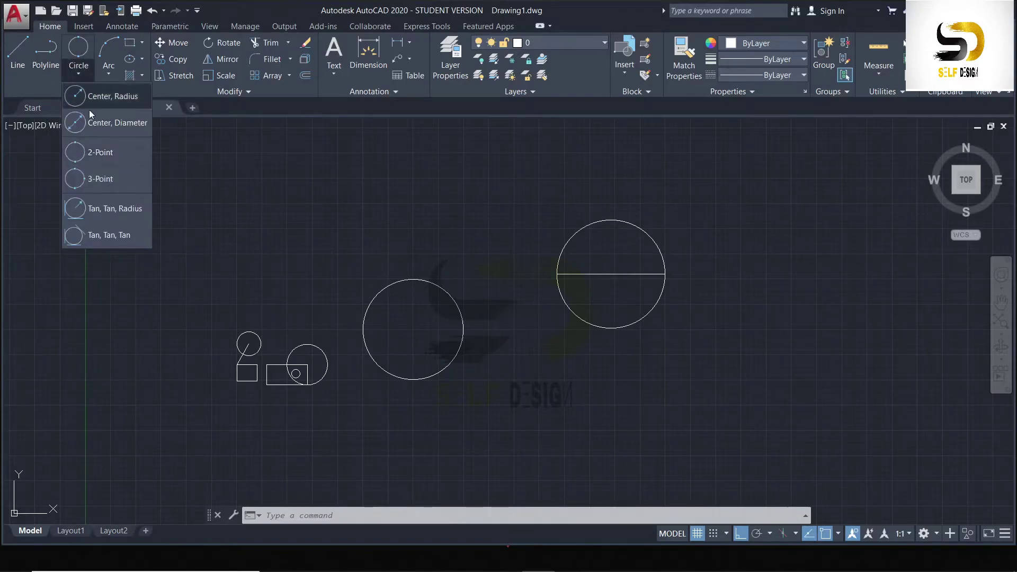
pyautogui.click(93, 179)
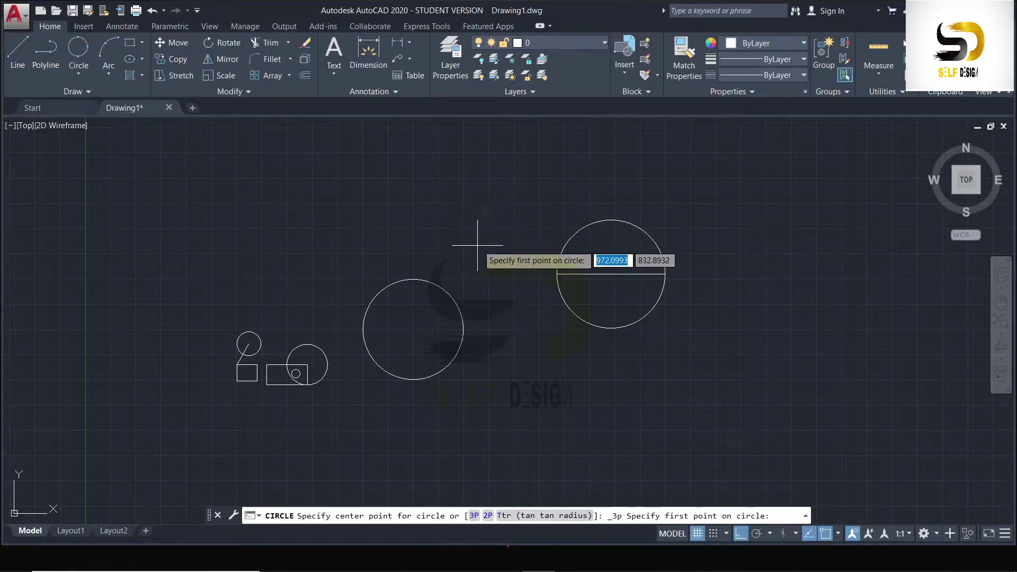
pyautogui.scroll(2, 484, 243)
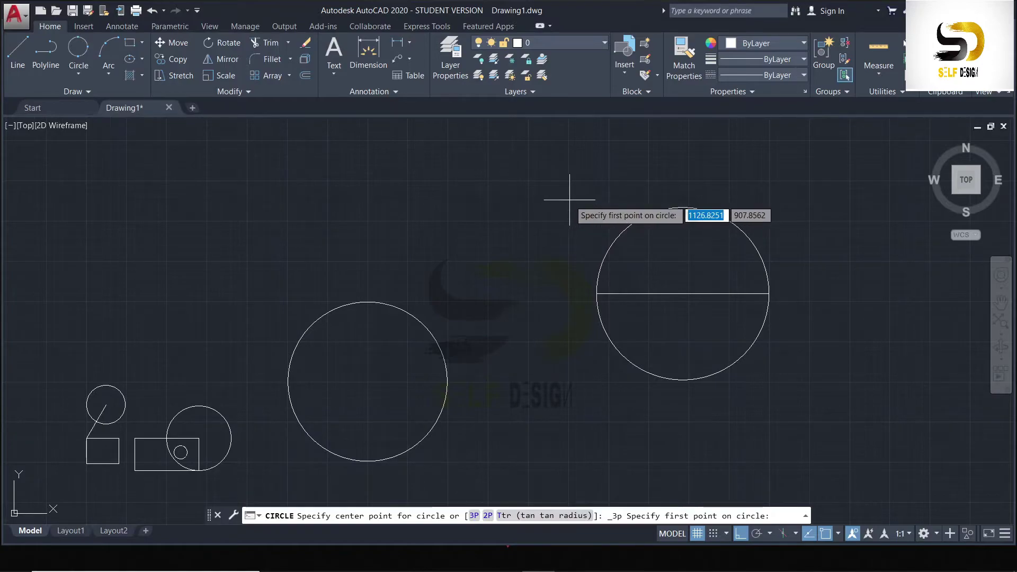
pyautogui.scroll(-2, 569, 199)
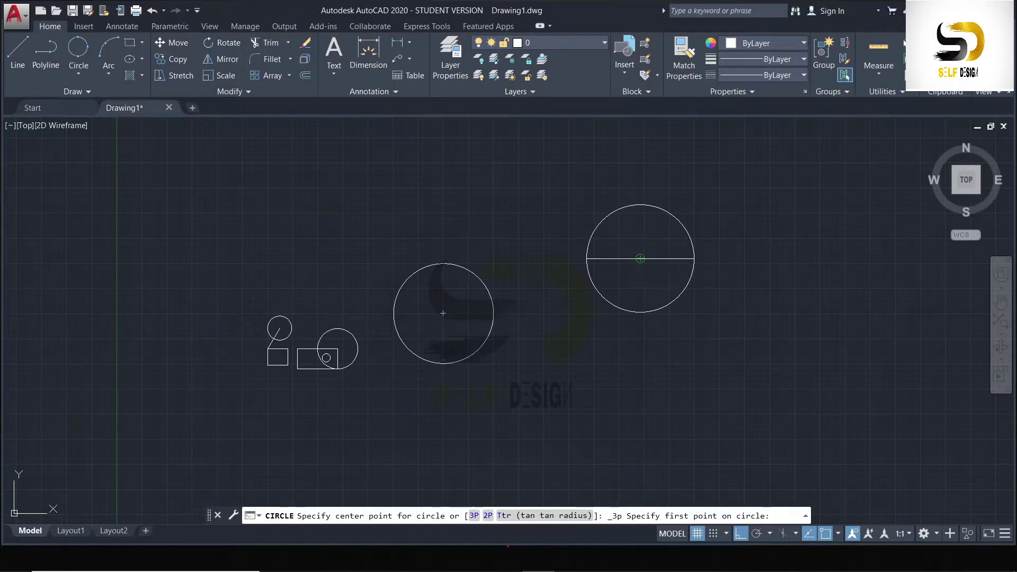
pyautogui.click(641, 258)
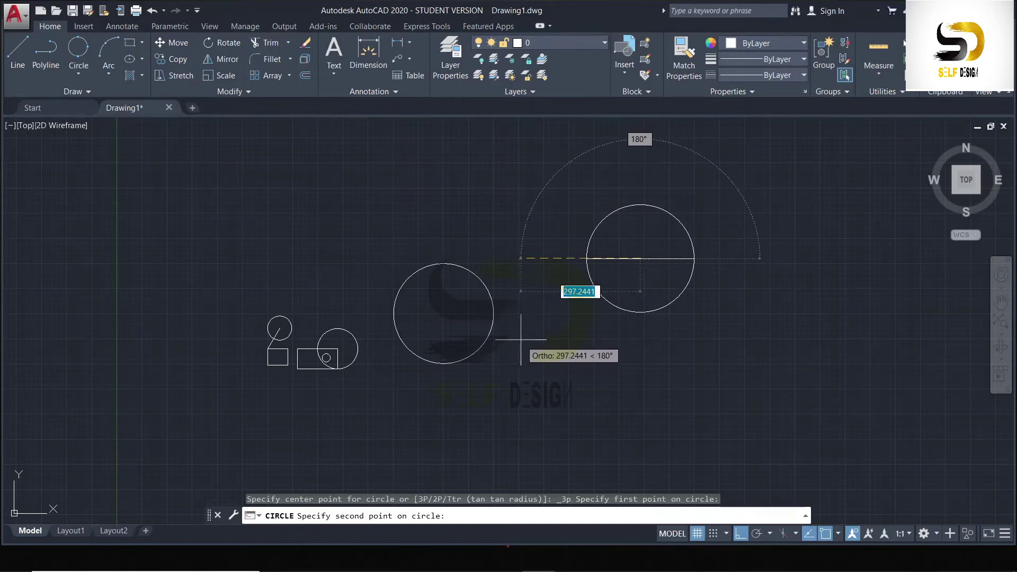
pyautogui.click(446, 312)
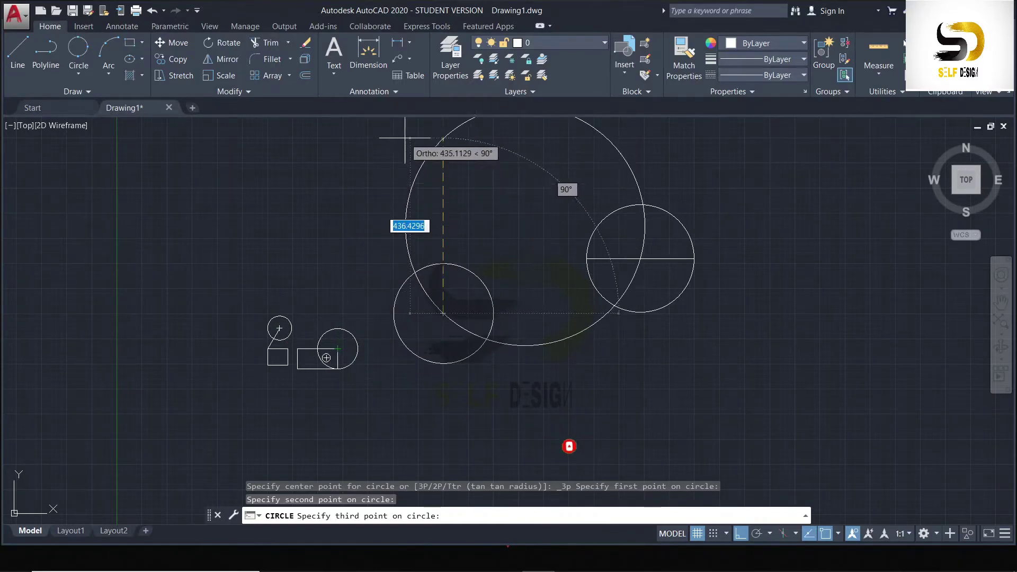
pyautogui.click(436, 142)
pyautogui.scroll(-2, 552, 352)
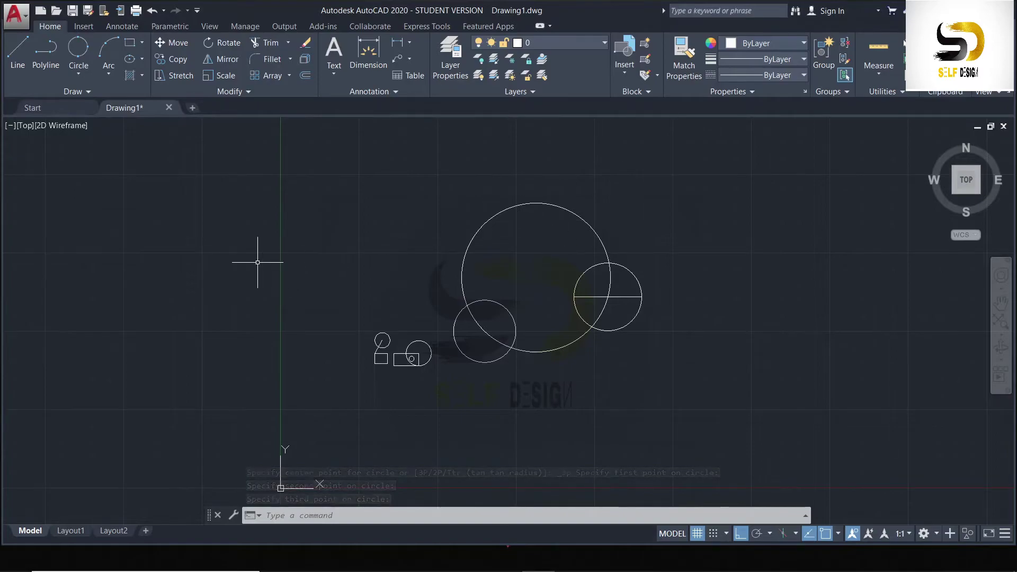
pyautogui.scroll(-1, 249, 255)
pyautogui.scroll(2, 538, 246)
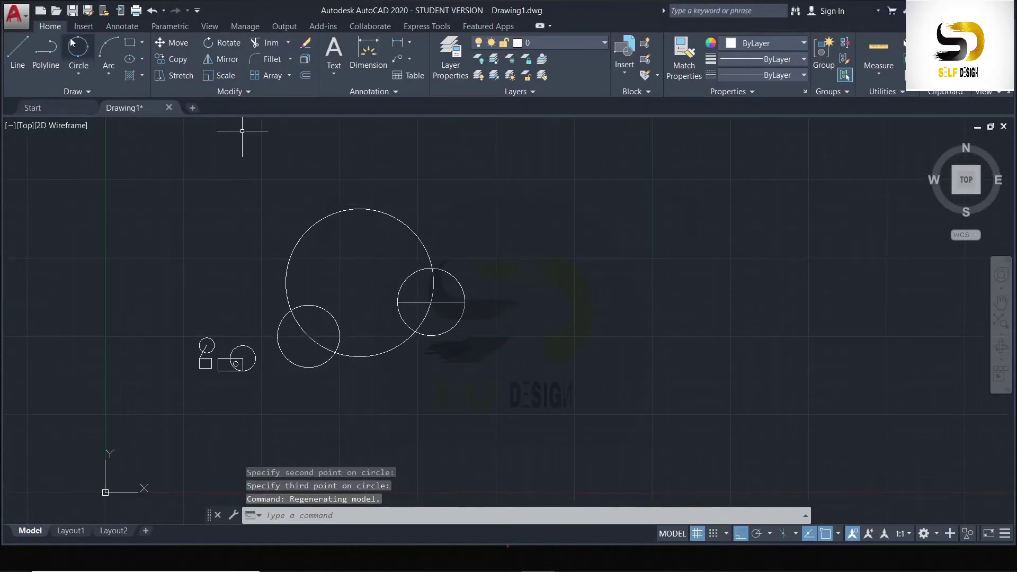
# Draw an L-shape in the empty area right of the circles, with a vertical line about 552 units long and a horizontal line extending right
pyautogui.click(22, 48)
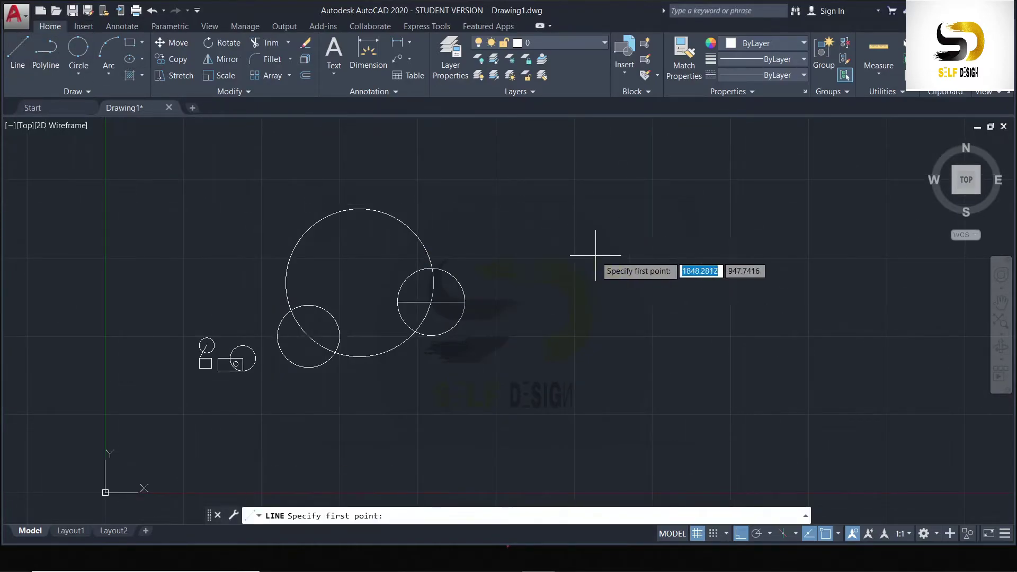
pyautogui.click(614, 217)
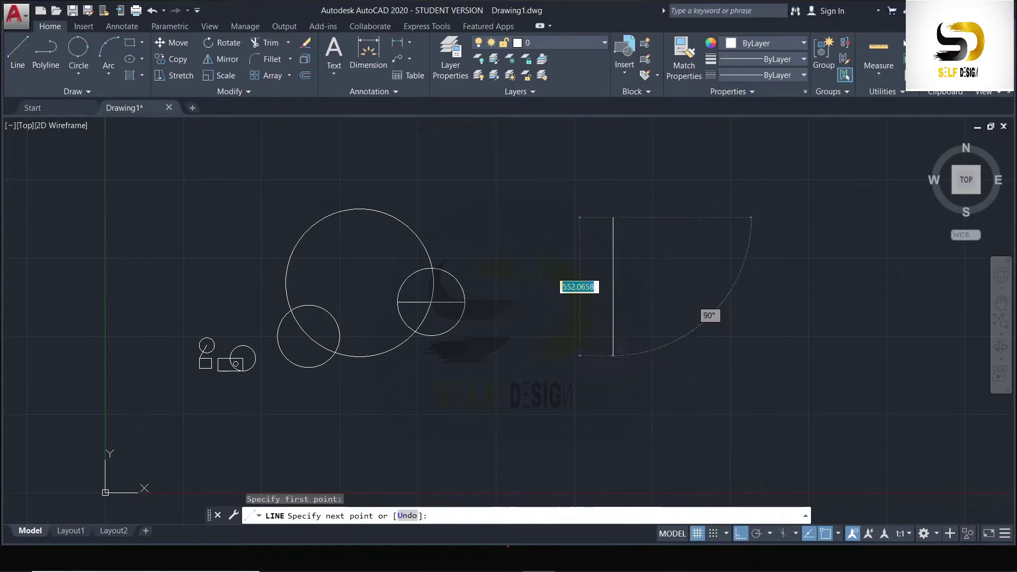
pyautogui.click(618, 356)
pyautogui.click(817, 349)
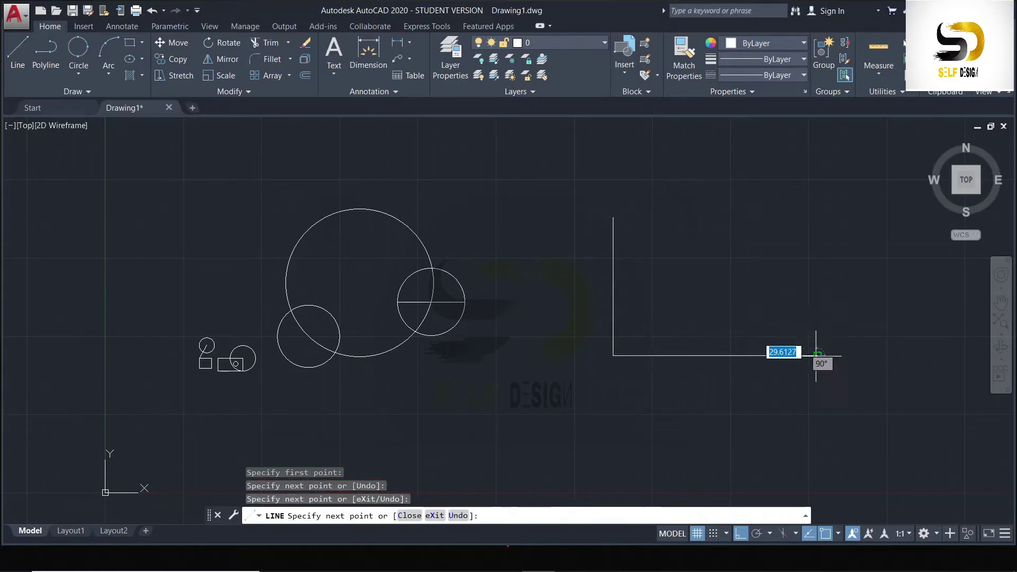
pyautogui.press('Escape')
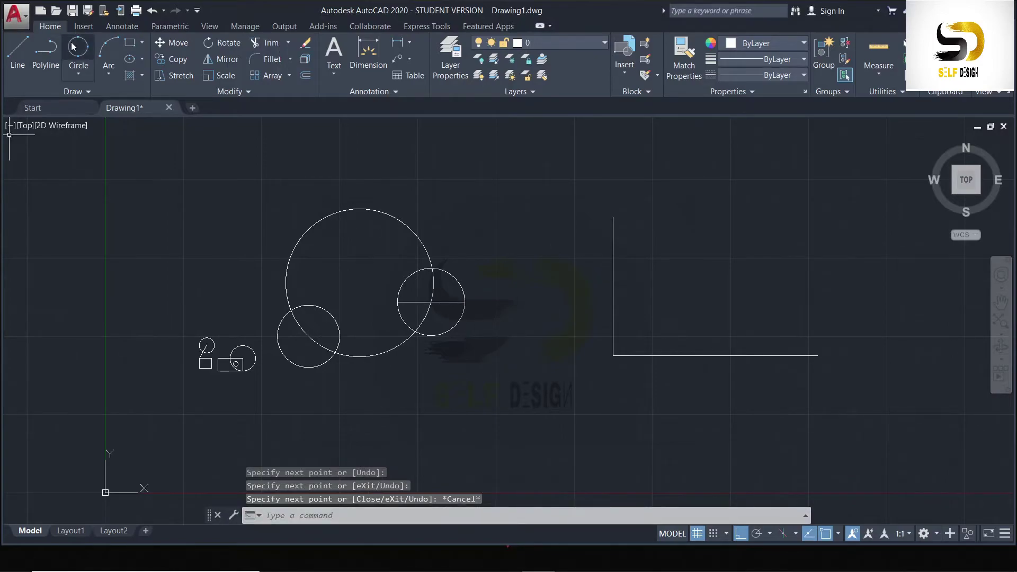
# Draw a 3-Point circle through the L-shape's upper endpoint, its corner and its right endpoint
pyautogui.click(78, 74)
pyautogui.click(96, 146)
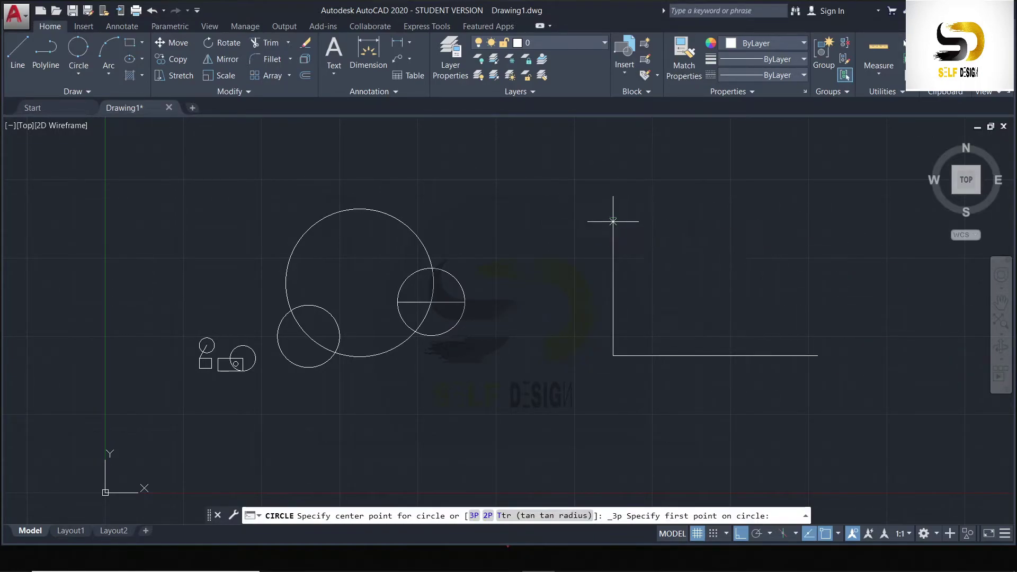
pyautogui.click(613, 218)
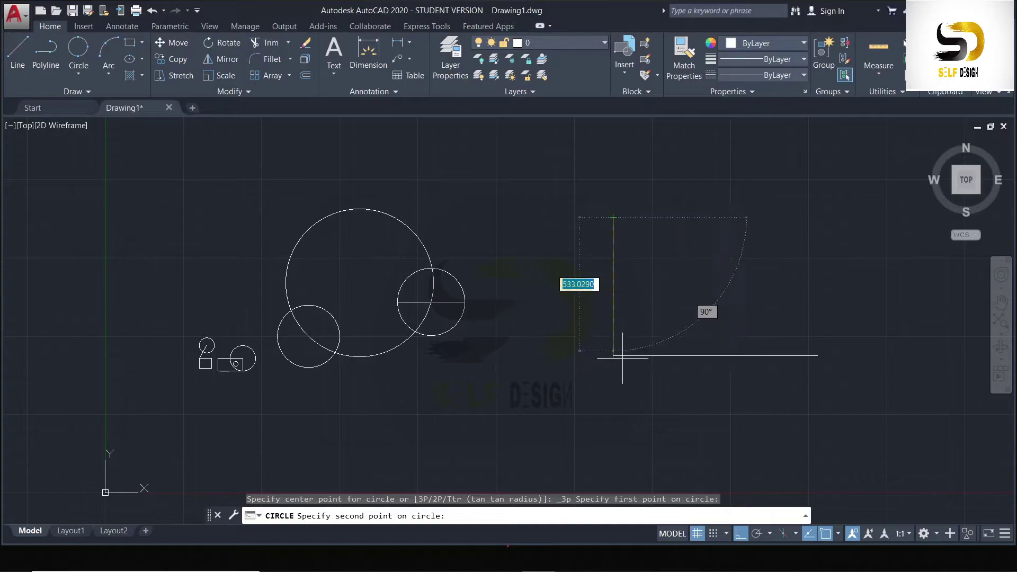
pyautogui.click(613, 355)
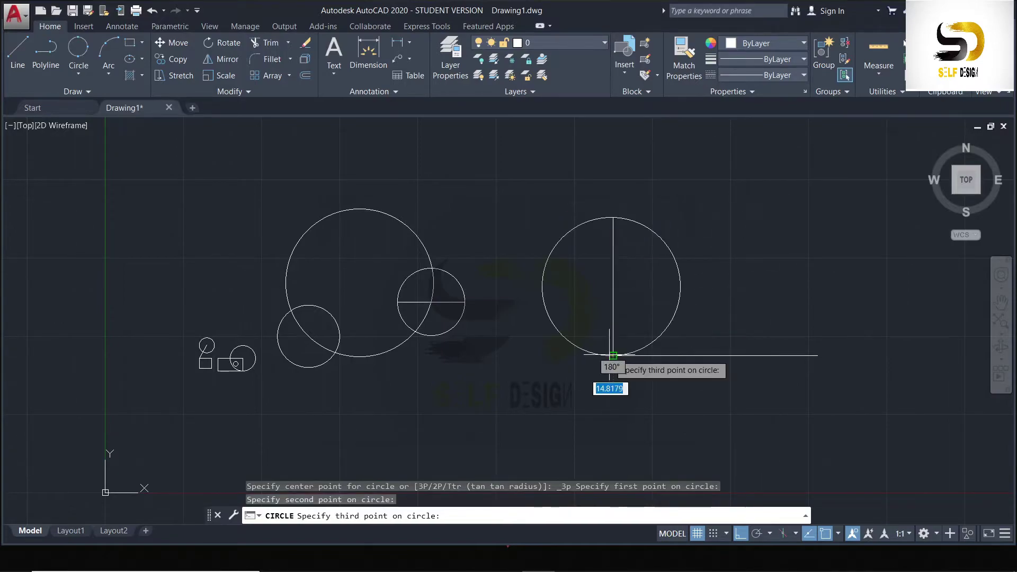
pyautogui.click(817, 356)
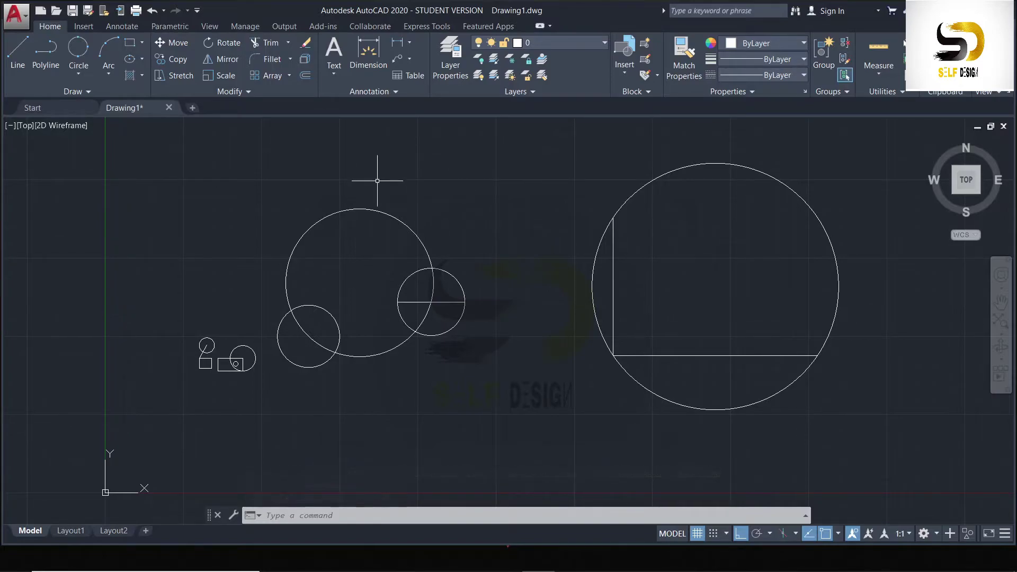
# Undo the last circle and draw a Tan, Tan, Tan circle touching the separate right-hand circle, the mid-size lower circle and the smallest circle
pyautogui.click(65, 75)
pyautogui.hotkey('ctrl', 'z')
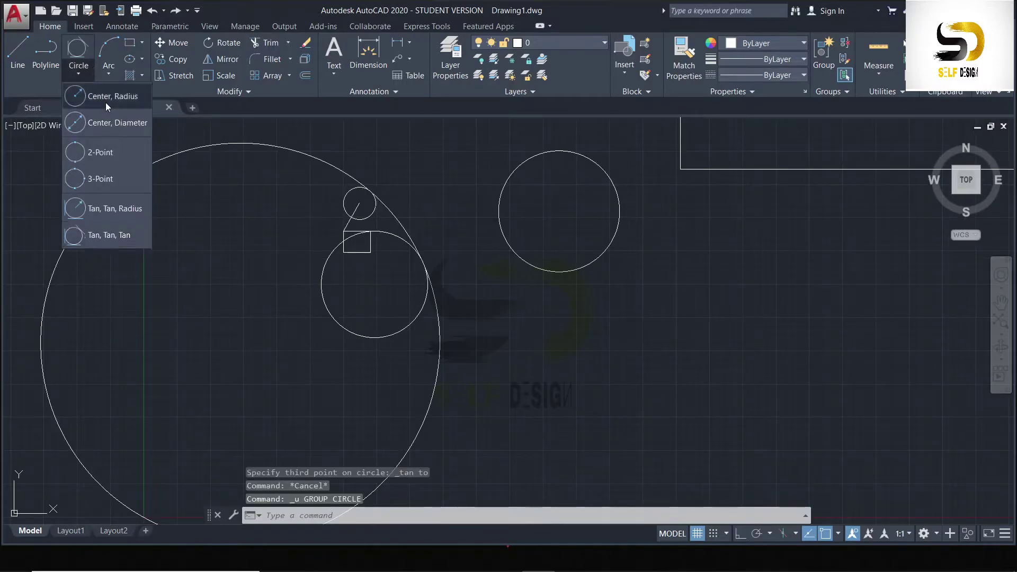
pyautogui.click(109, 237)
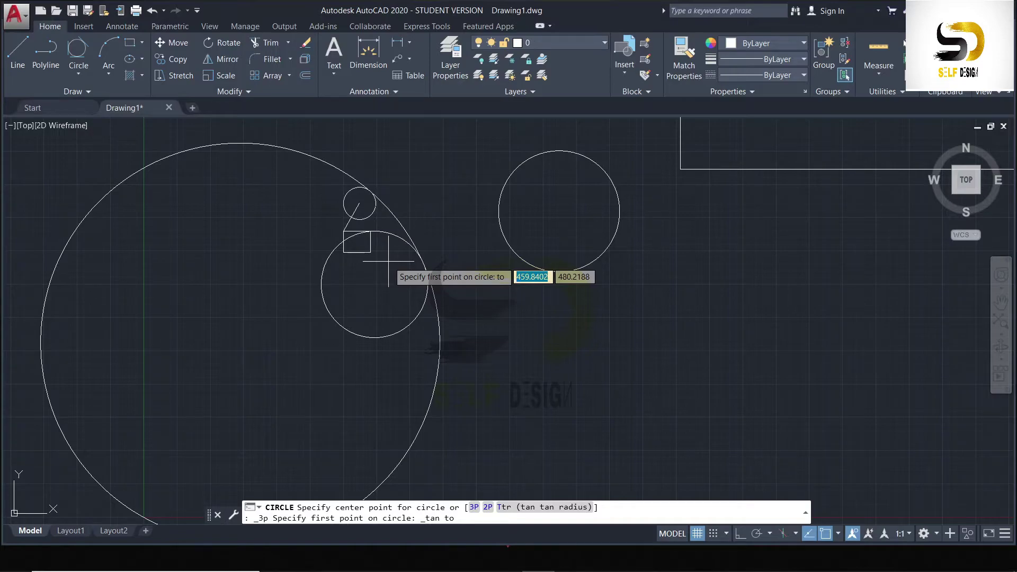
pyautogui.click(506, 187)
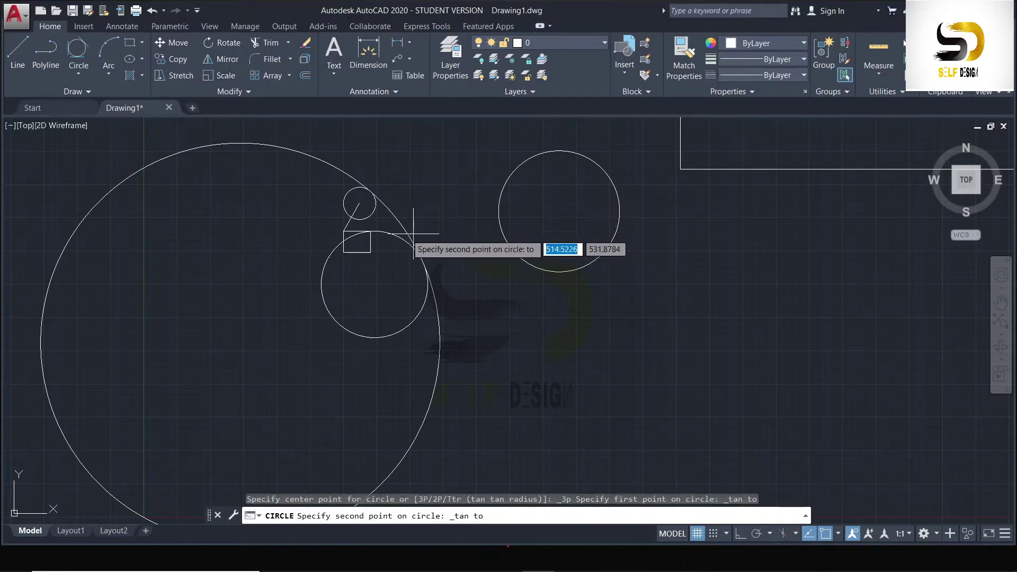
pyautogui.click(395, 234)
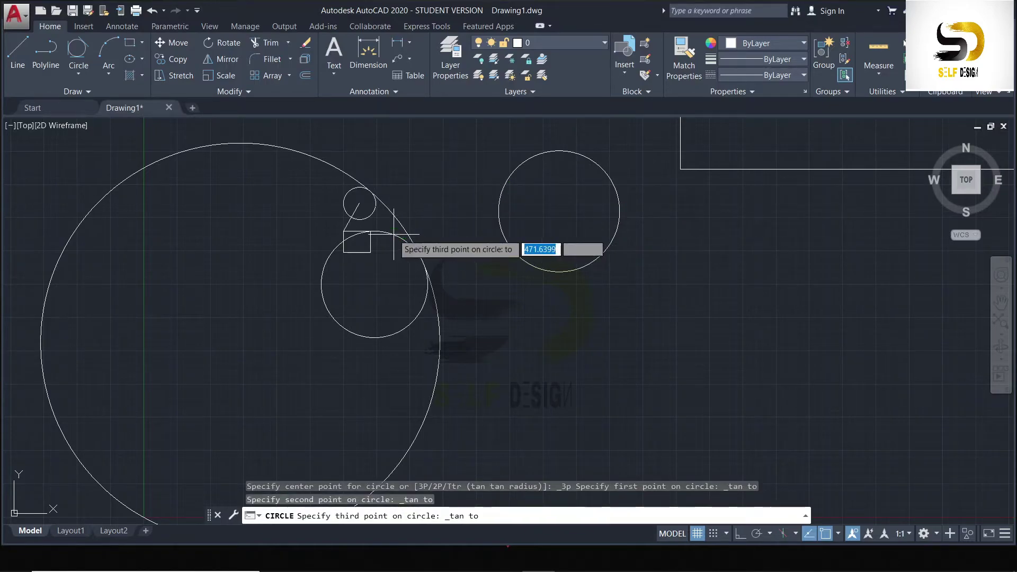
pyautogui.click(374, 210)
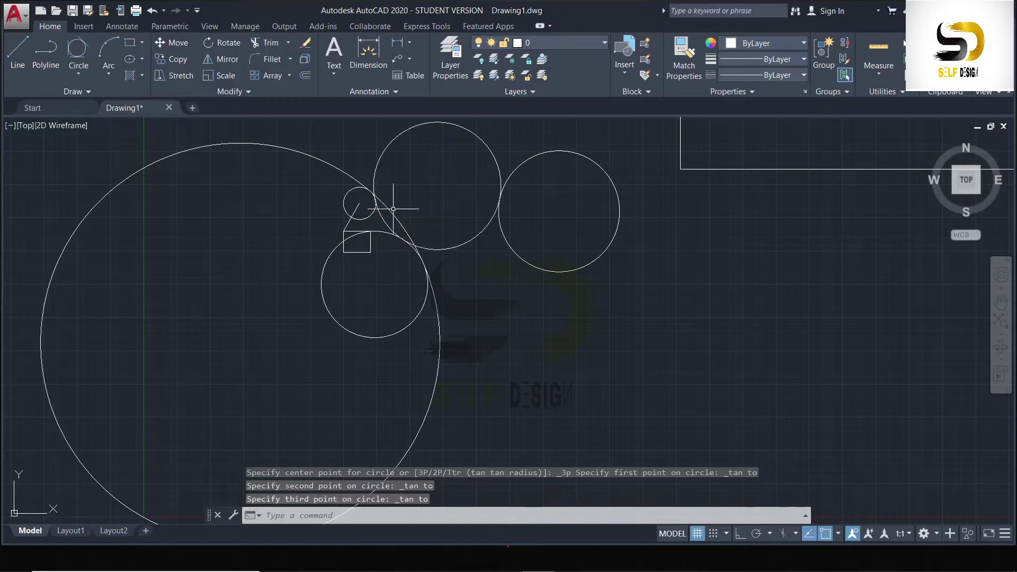
pyautogui.scroll(5, 364, 212)
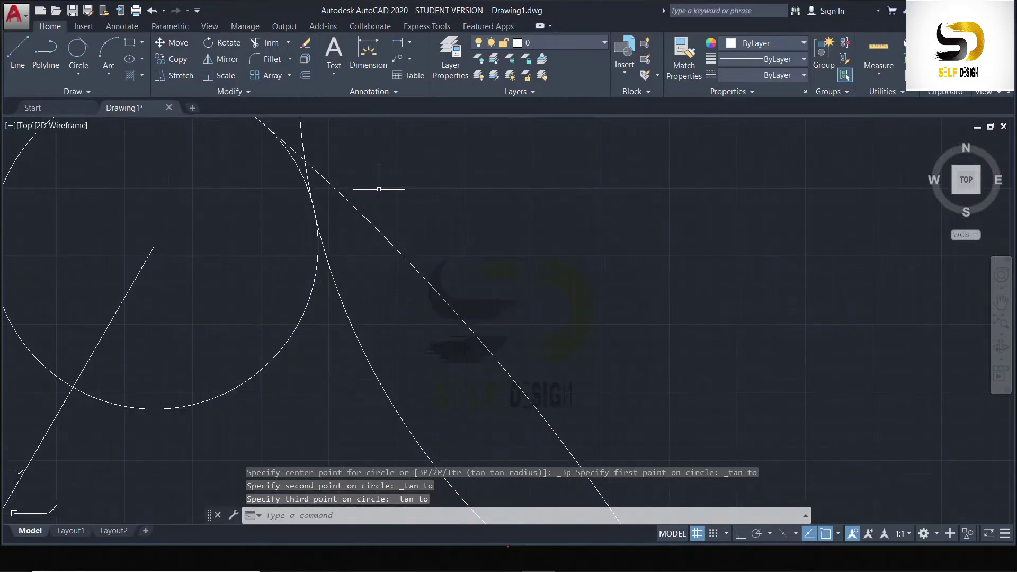
pyautogui.scroll(-6, 313, 223)
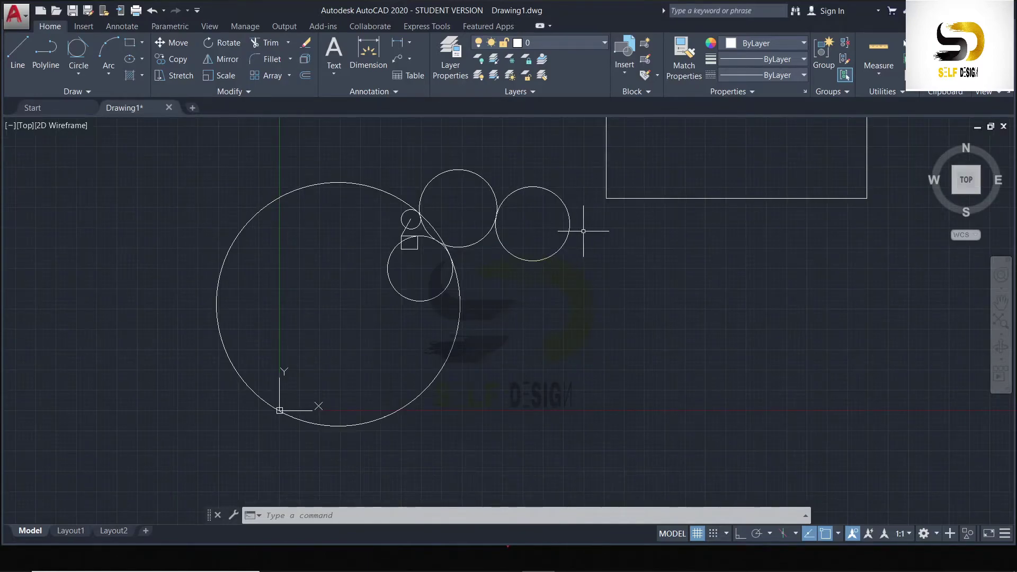
# Try to draw a Tan, Tan, Radius circle tangent to the rightmost circle and the mid-size lower circle, trying a radius of 100
pyautogui.scroll(2, 521, 190)
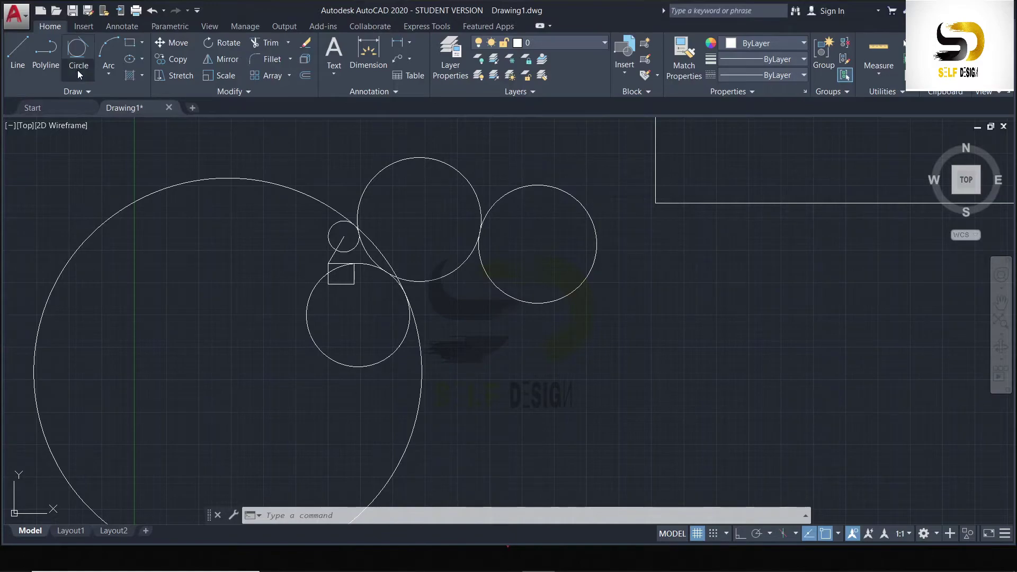
pyautogui.click(78, 72)
pyautogui.click(83, 212)
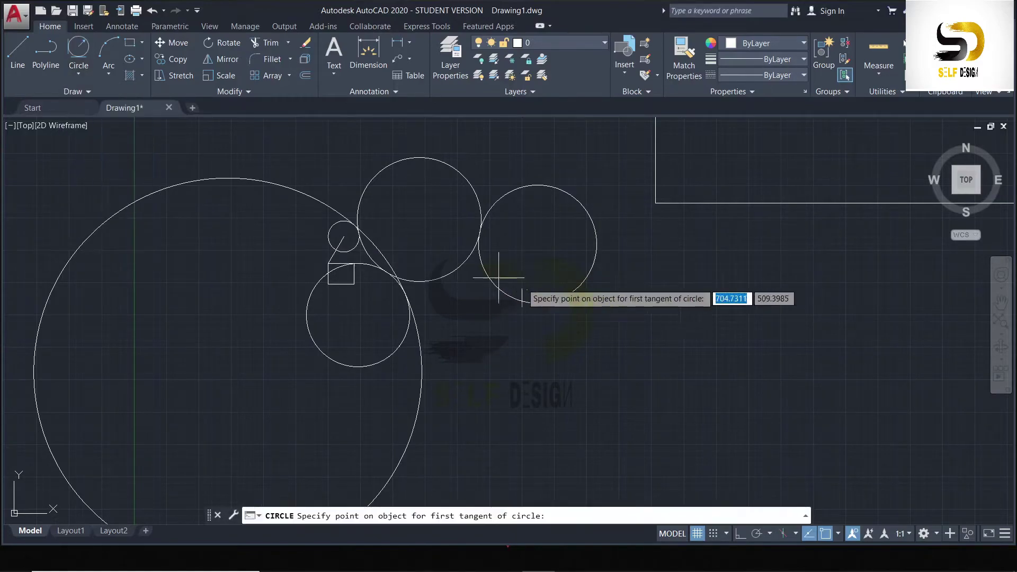
pyautogui.click(531, 302)
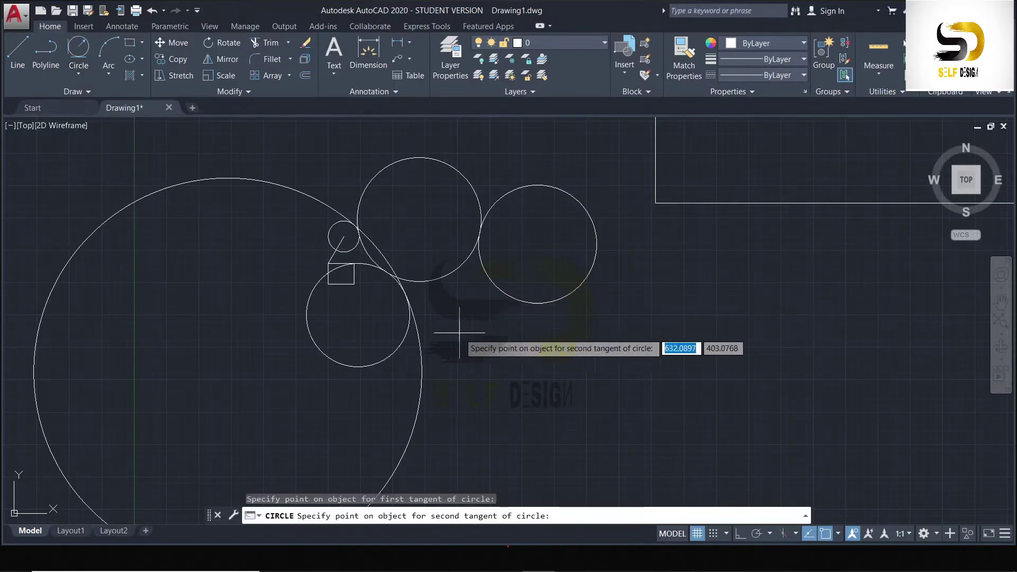
pyautogui.click(402, 340)
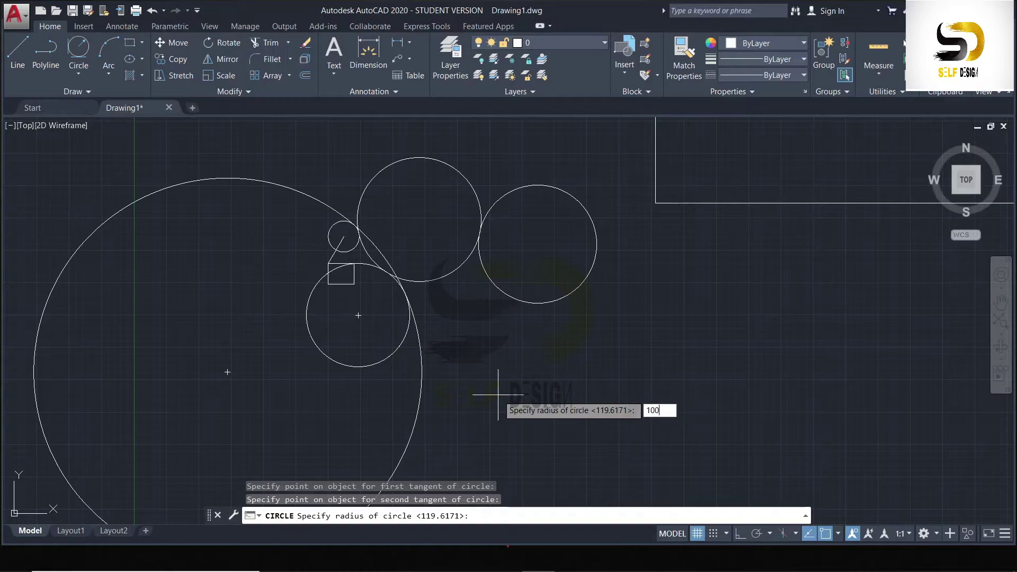
pyautogui.click(498, 395)
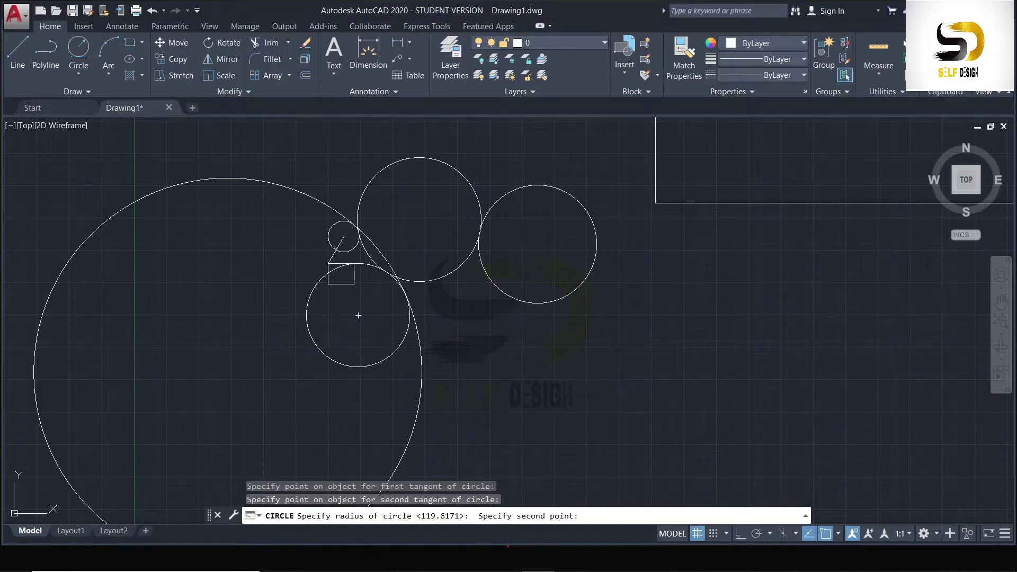
pyautogui.click(582, 412)
pyautogui.scroll(-4, 489, 383)
pyautogui.scroll(3, 488, 359)
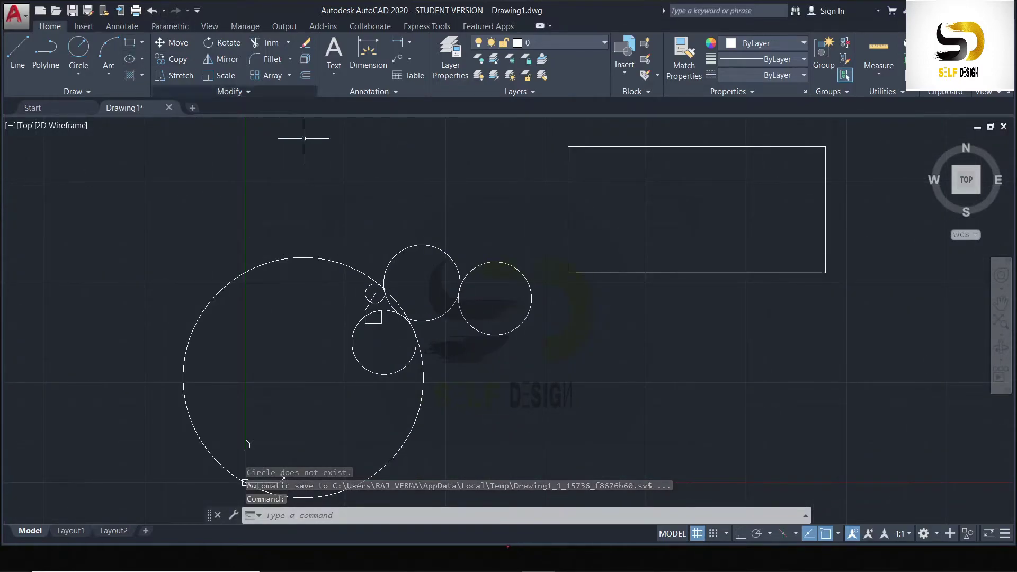
pyautogui.scroll(-2, 613, 334)
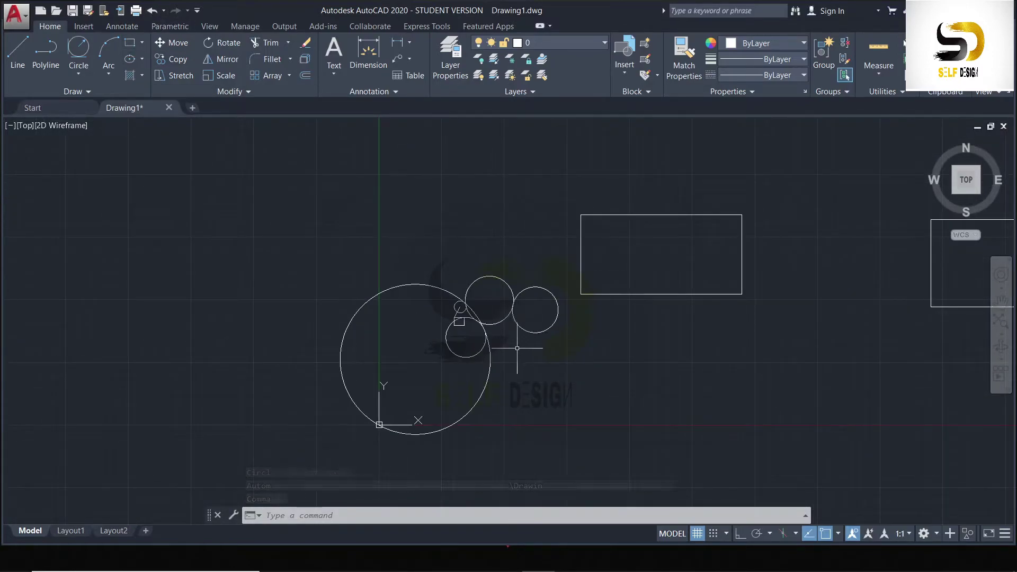
pyautogui.press('Escape')
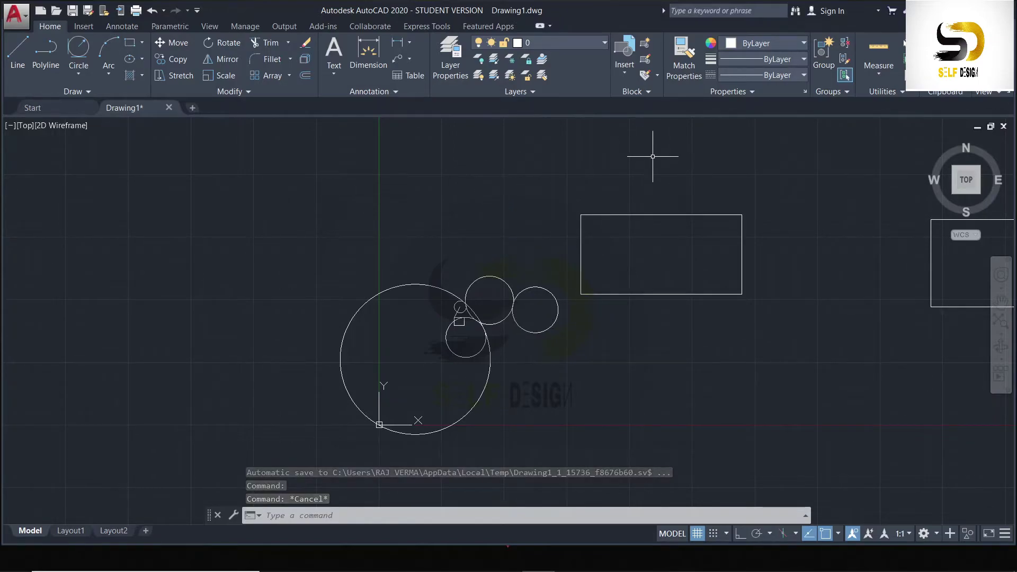
# Draw a 3-Point arc from the wide rectangle's upper-right corner through its upper-left corner, ending just outside its left edge
pyautogui.moveTo(654, 154)
pyautogui.mouseDown(button='middle')
pyautogui.moveTo(524, 198)
pyautogui.moveTo(476, 198)
pyautogui.moveTo(473, 187)
pyautogui.mouseUp(button='middle')
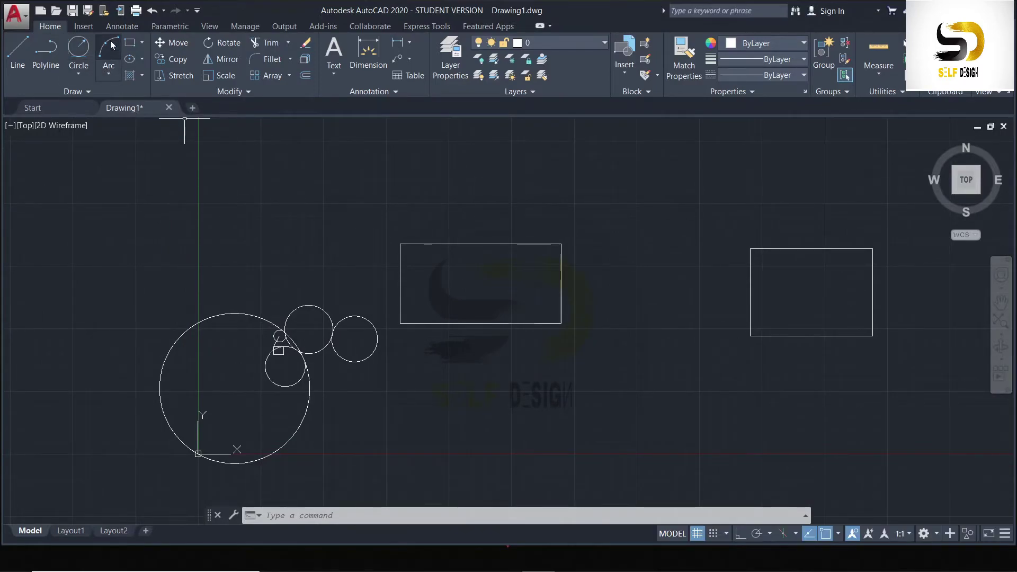
pyautogui.click(108, 67)
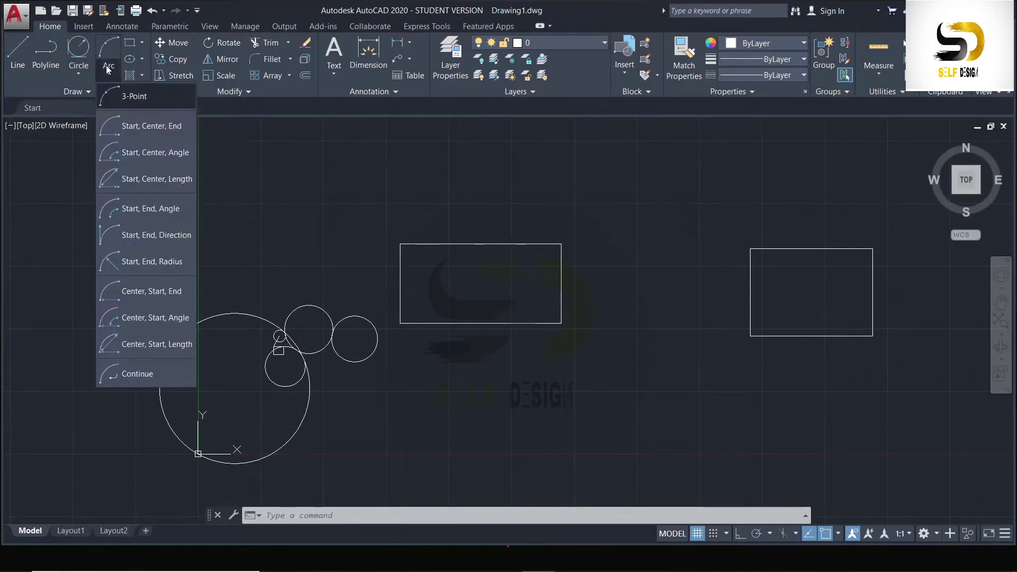
pyautogui.click(126, 94)
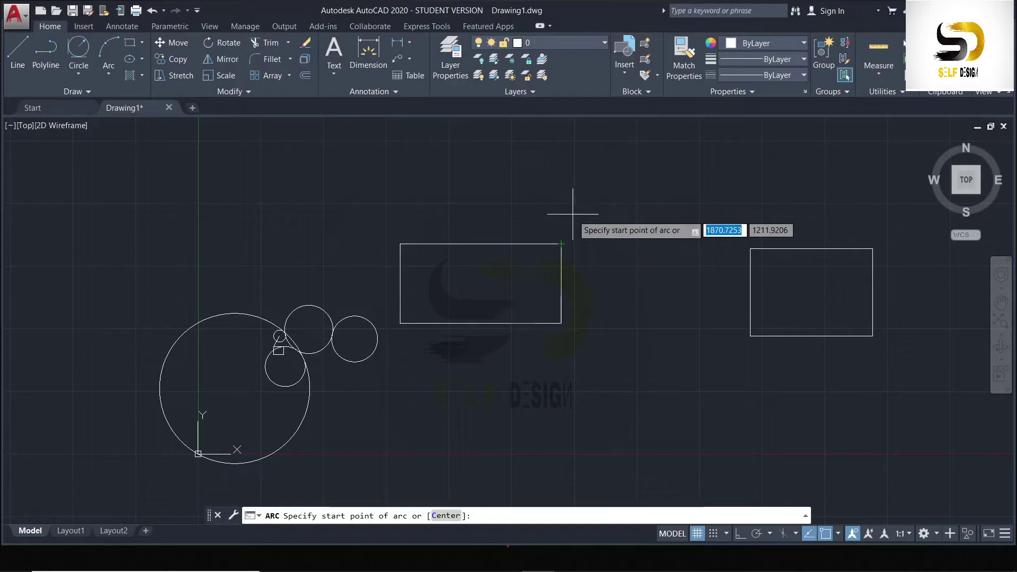
pyautogui.click(561, 244)
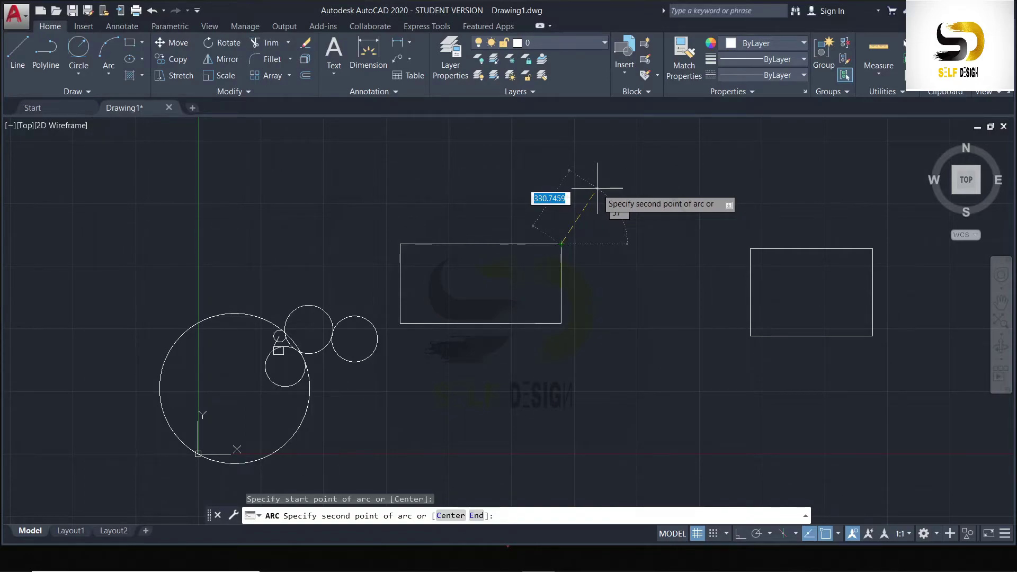
pyautogui.click(400, 244)
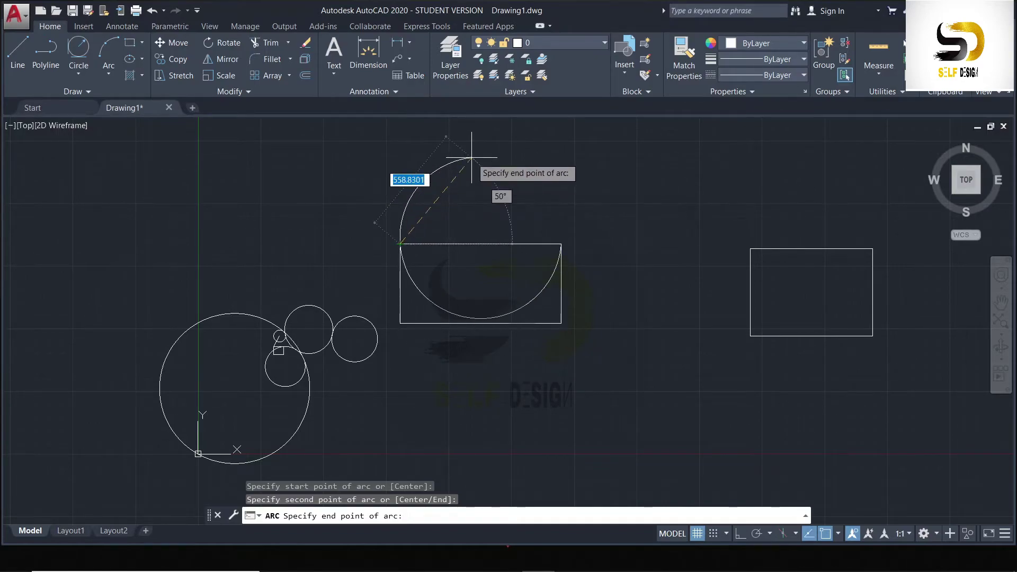
pyautogui.click(381, 290)
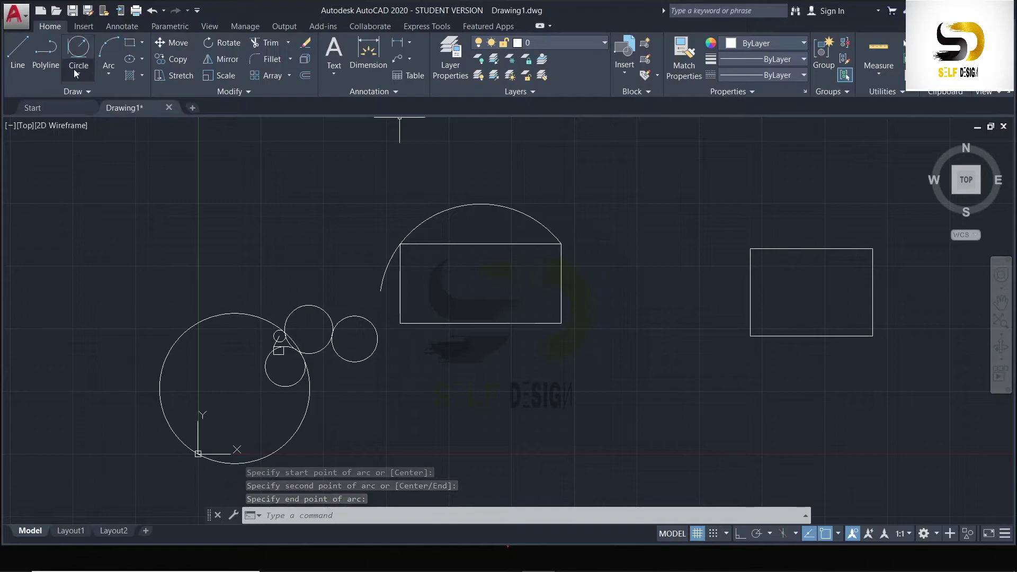
# Draw a 3-Point arc from the rightmost rectangle's upper-left corner, bulging upward and ending in the gap between the two rectangles
pyautogui.click(112, 77)
pyautogui.click(125, 97)
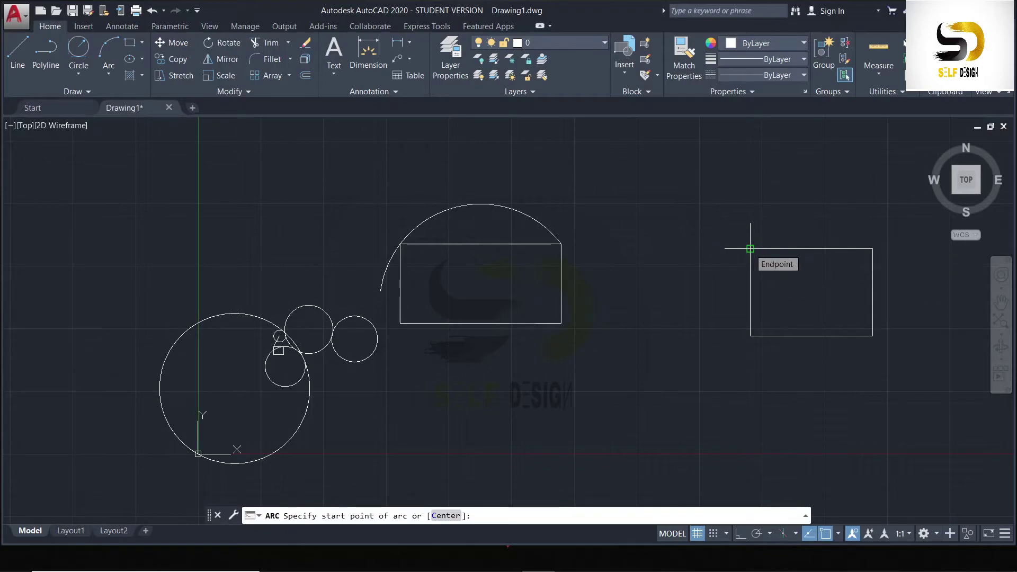
pyautogui.click(750, 248)
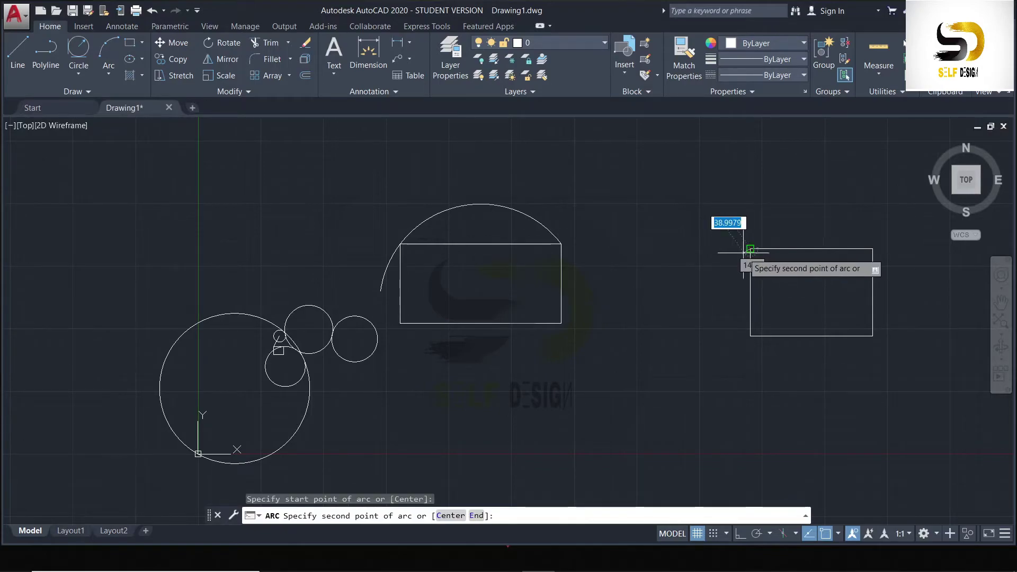
pyautogui.click(626, 247)
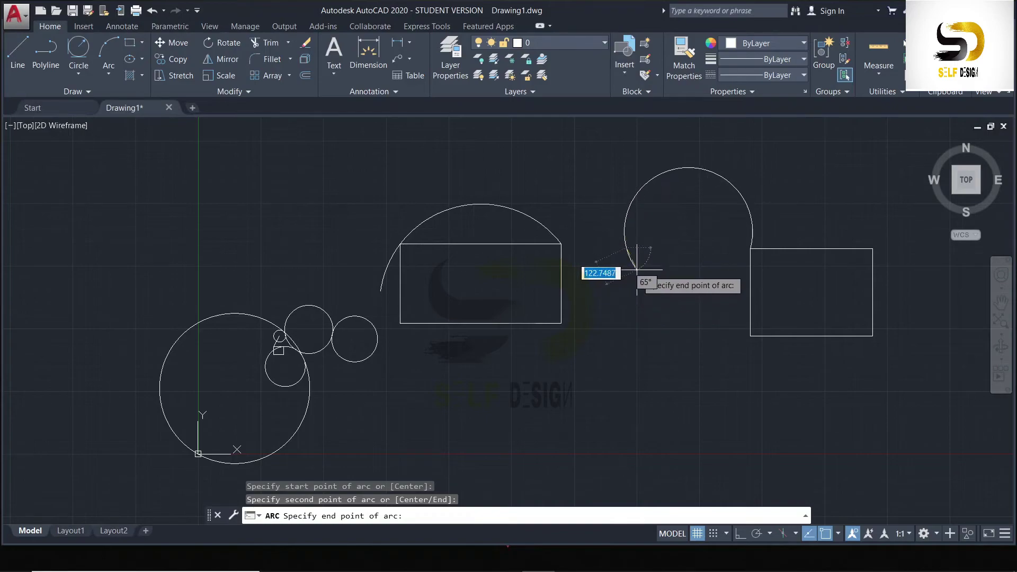
pyautogui.click(614, 272)
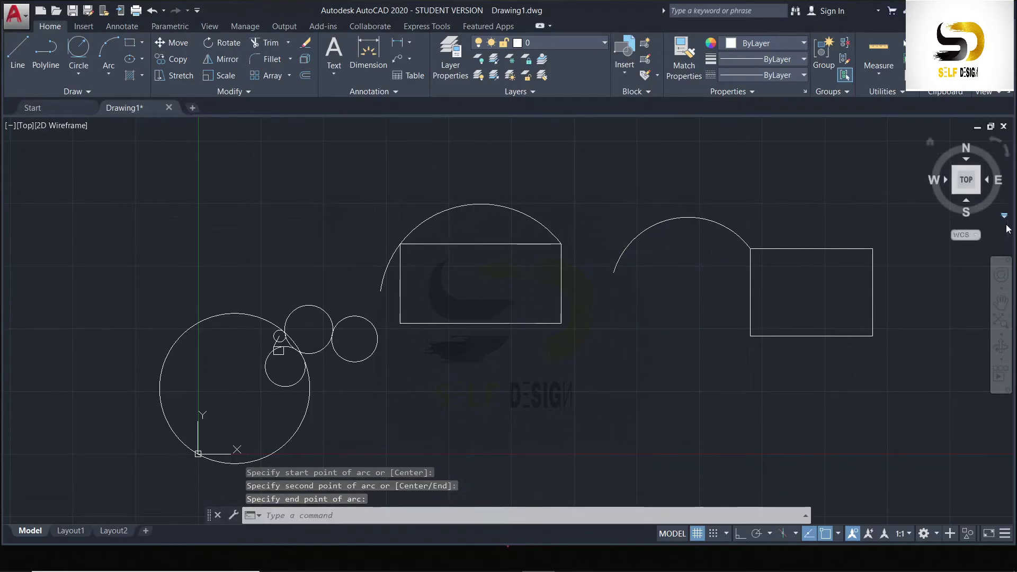
# Draw a Start, Center, End arc from the right rectangle's lower-left corner, centered about 372 units to its lower left and ending below the existing arc
pyautogui.scroll(-5, 574, 221)
pyautogui.scroll(5, 723, 224)
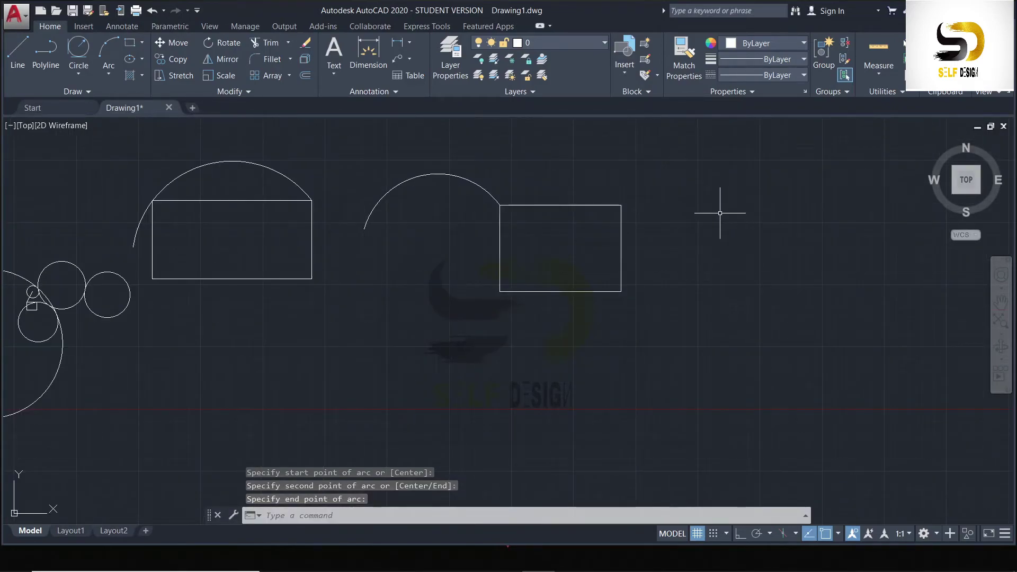
pyautogui.scroll(-2, 720, 213)
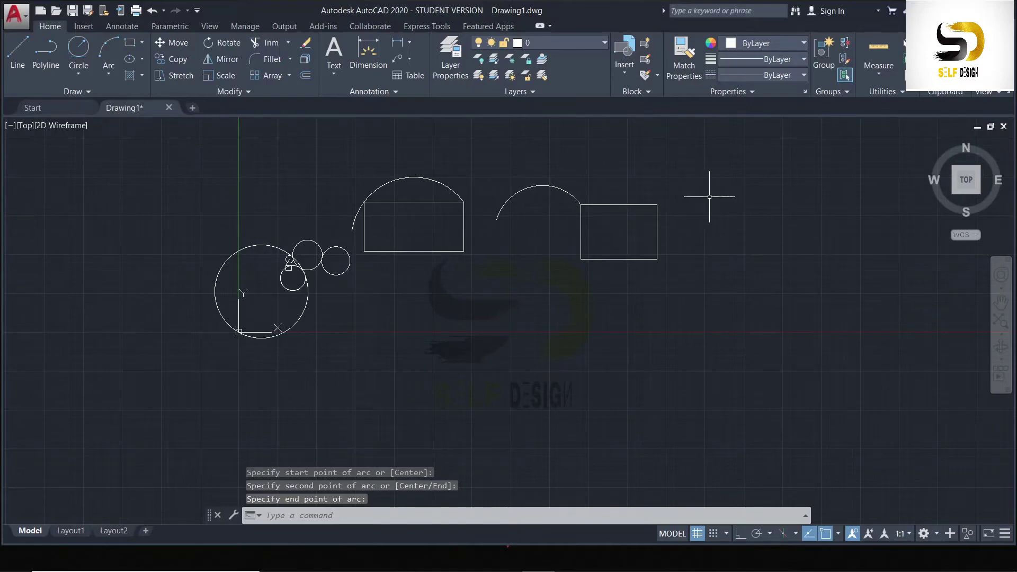
pyautogui.click(108, 72)
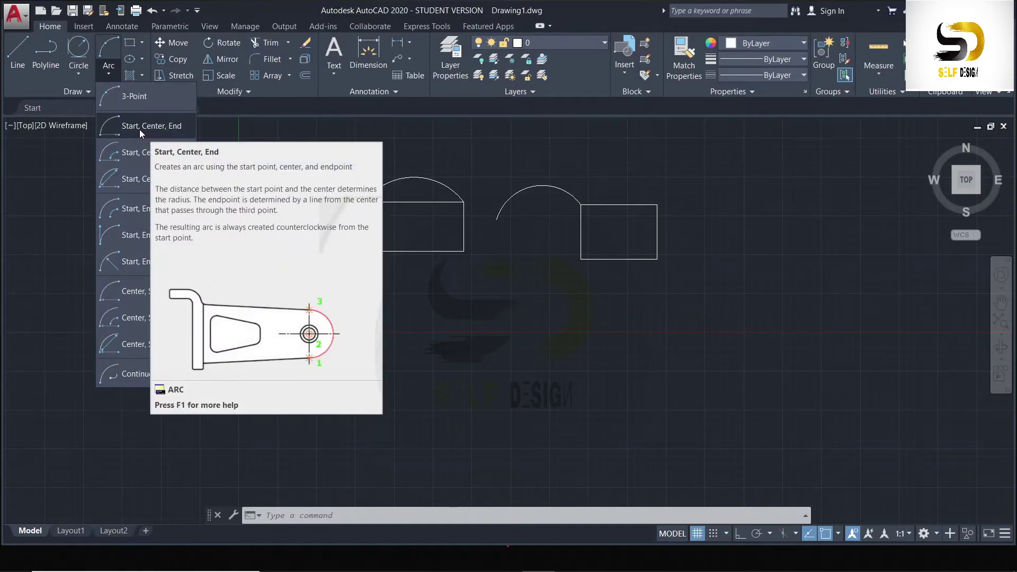
pyautogui.click(168, 128)
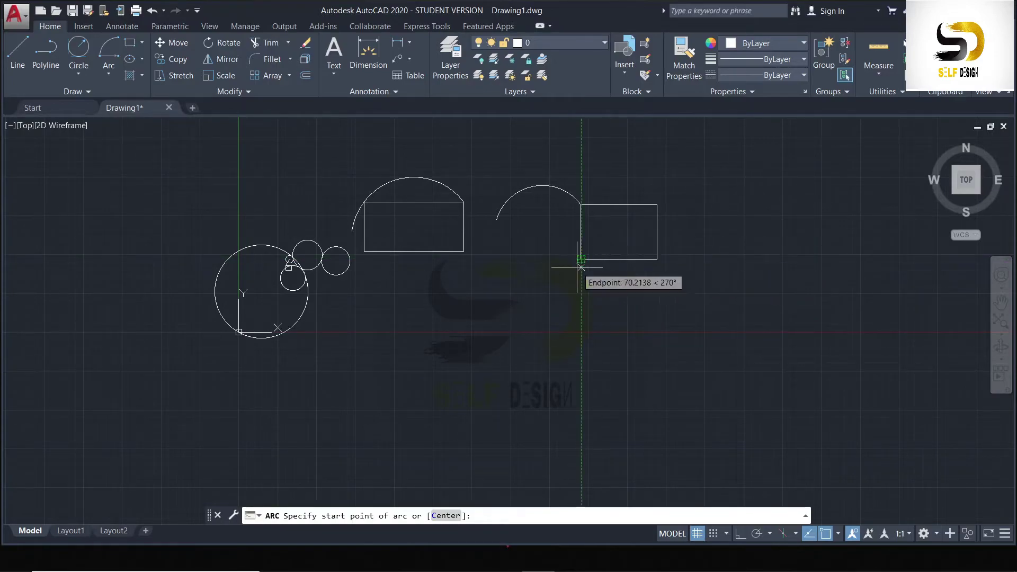
pyautogui.scroll(6, 621, 269)
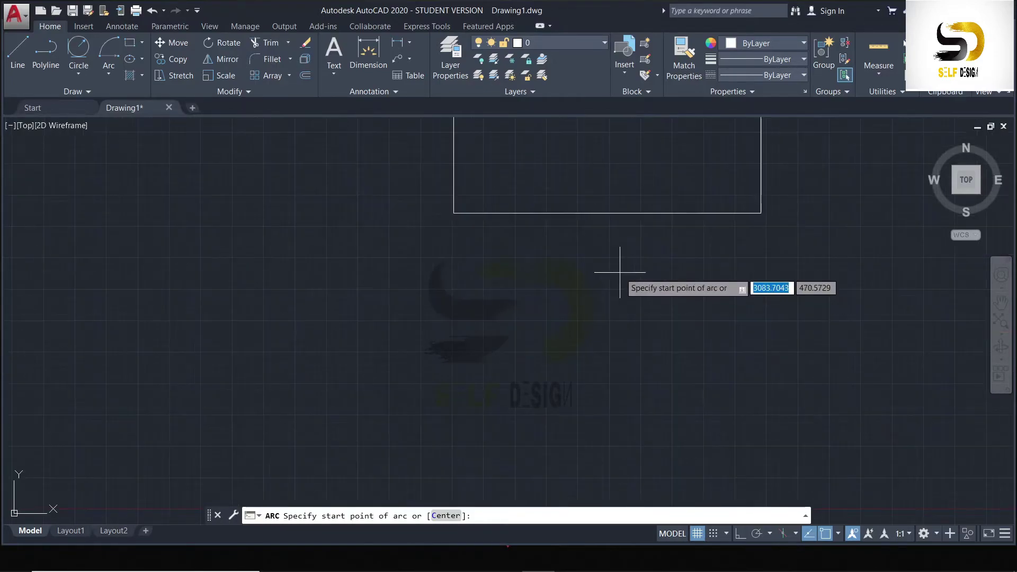
pyautogui.click(453, 213)
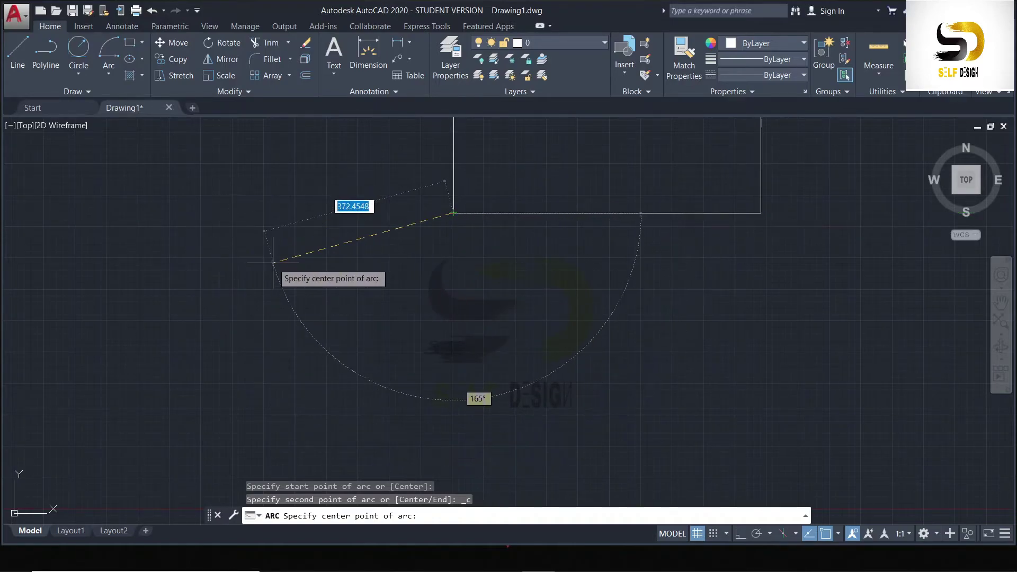
pyautogui.click(270, 260)
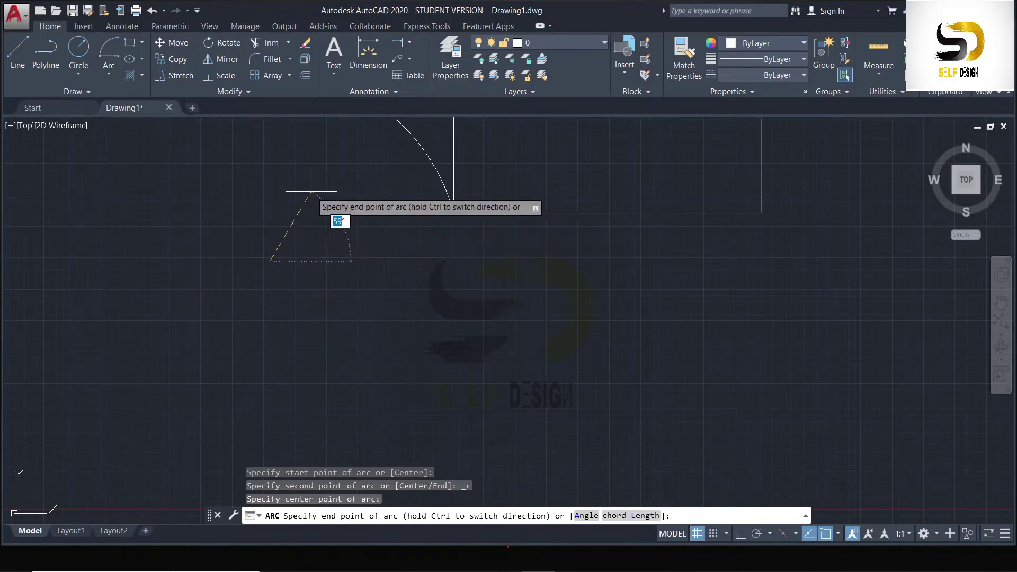
pyautogui.scroll(-4, 279, 200)
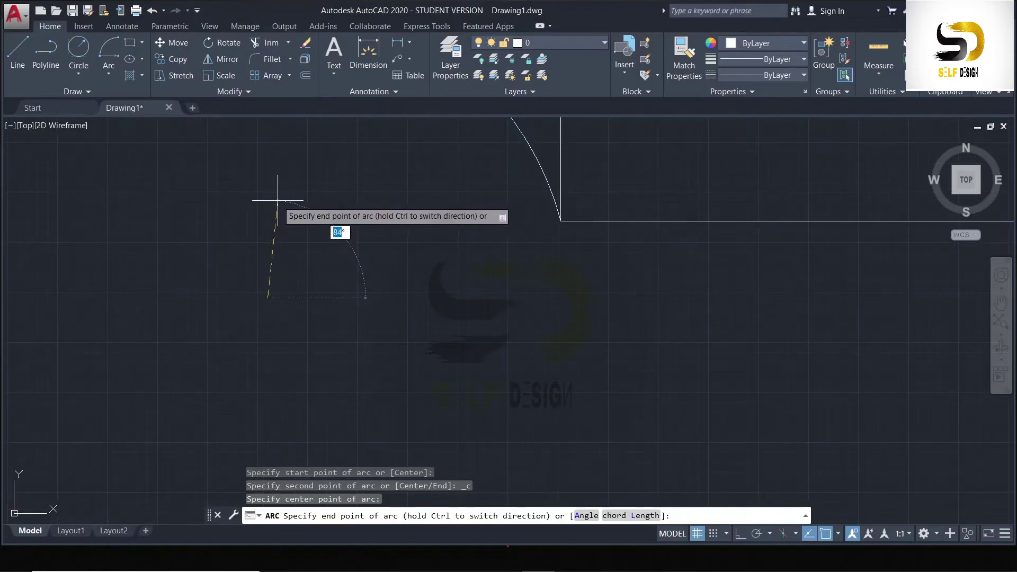
pyautogui.scroll(-2, 281, 200)
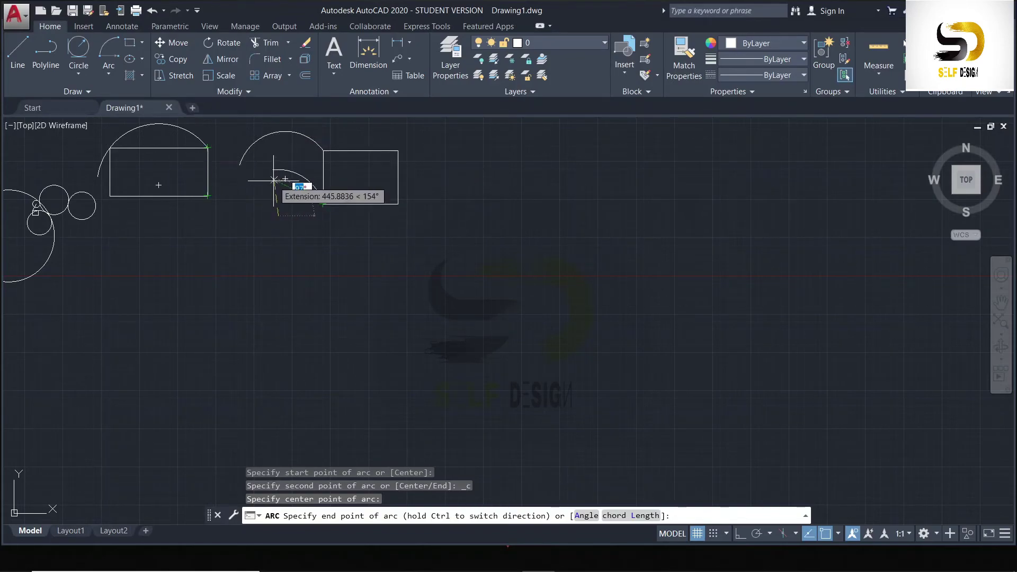
pyautogui.click(258, 173)
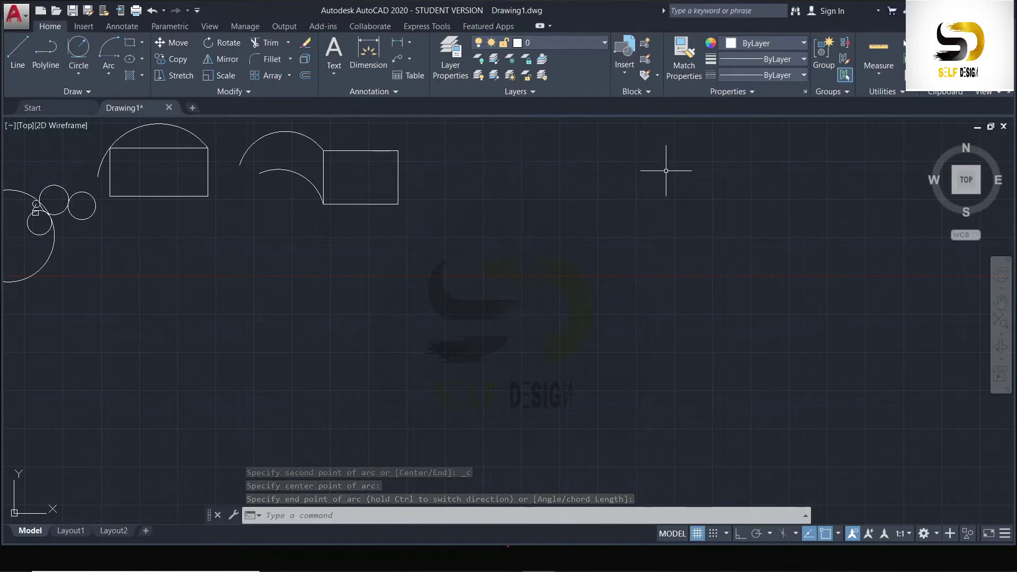
# With Ortho on, draw a large L-shape in empty space: a vertical line about 2004 units long and a horizontal line about 3513 units rightward
pyautogui.scroll(-1, 531, 251)
pyautogui.moveTo(659, 159); pyautogui.dragTo(505, 288, button='middle')
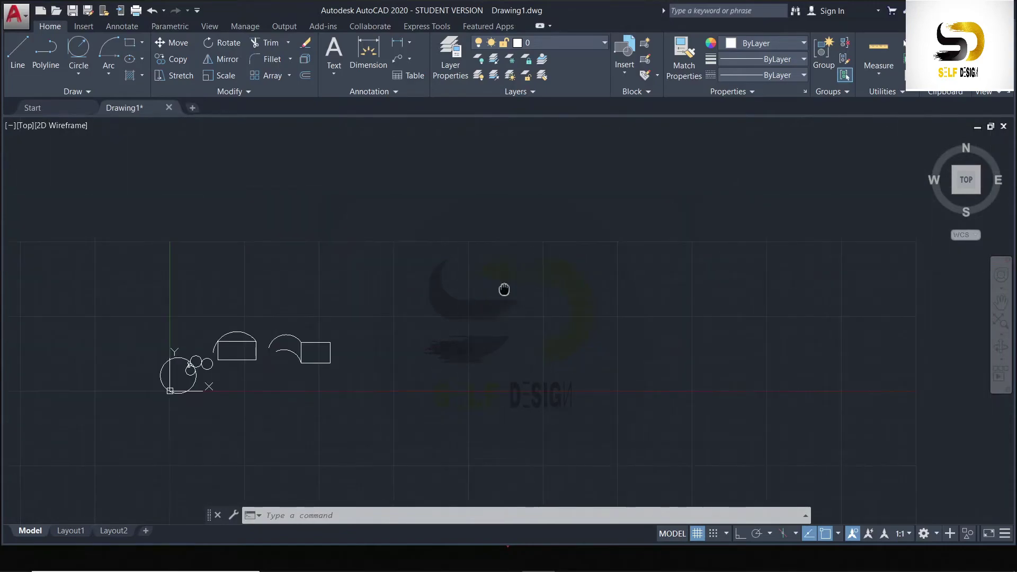
pyautogui.scroll(-1, 263, 222)
pyautogui.click(18, 52)
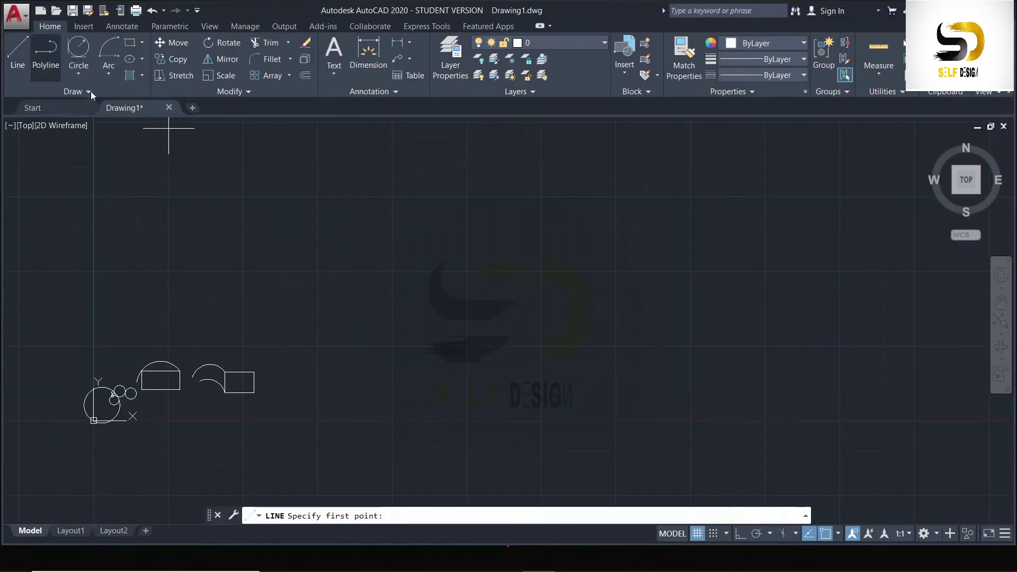
pyautogui.click(481, 211)
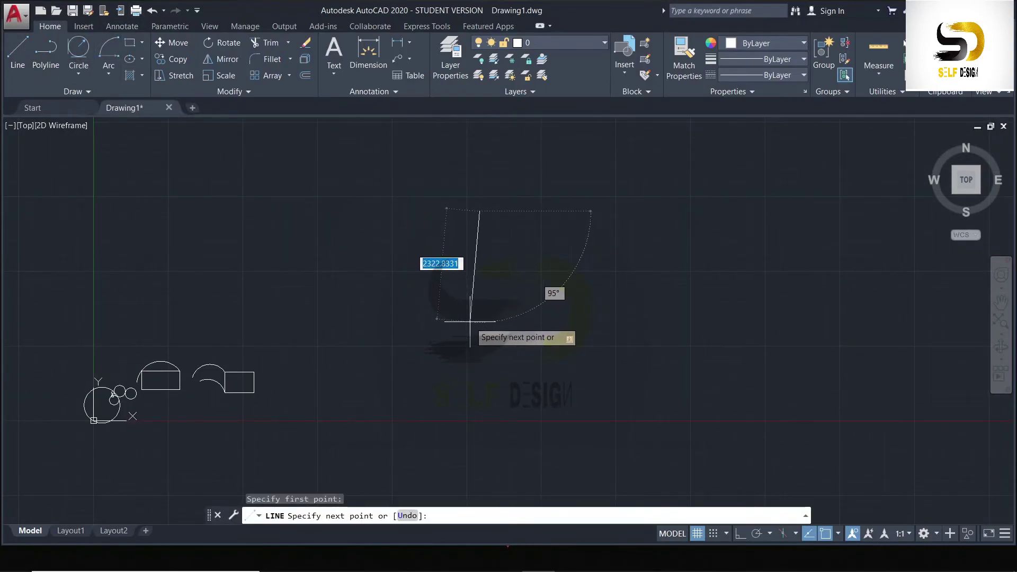
pyautogui.press('F8')
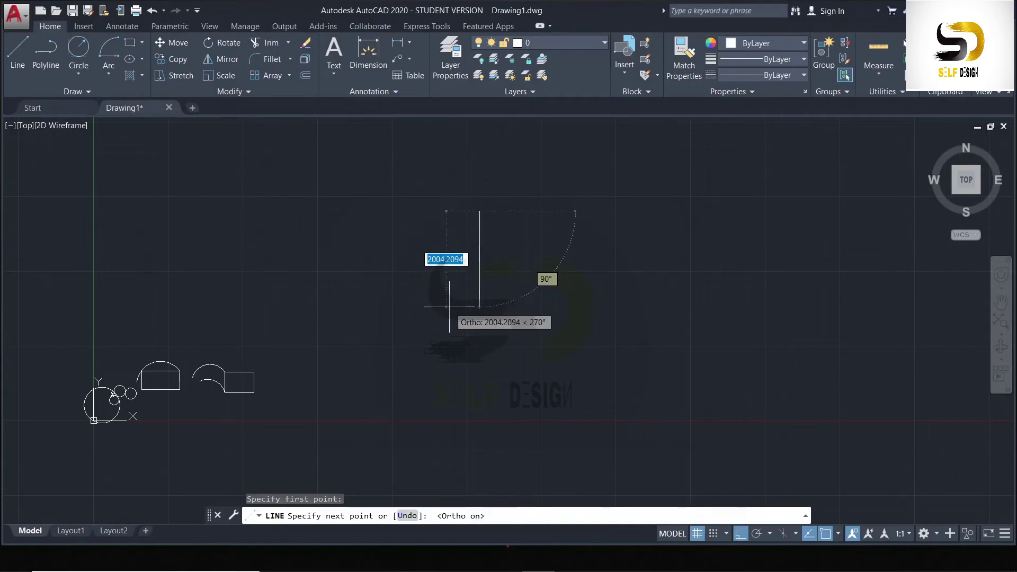
pyautogui.click(455, 307)
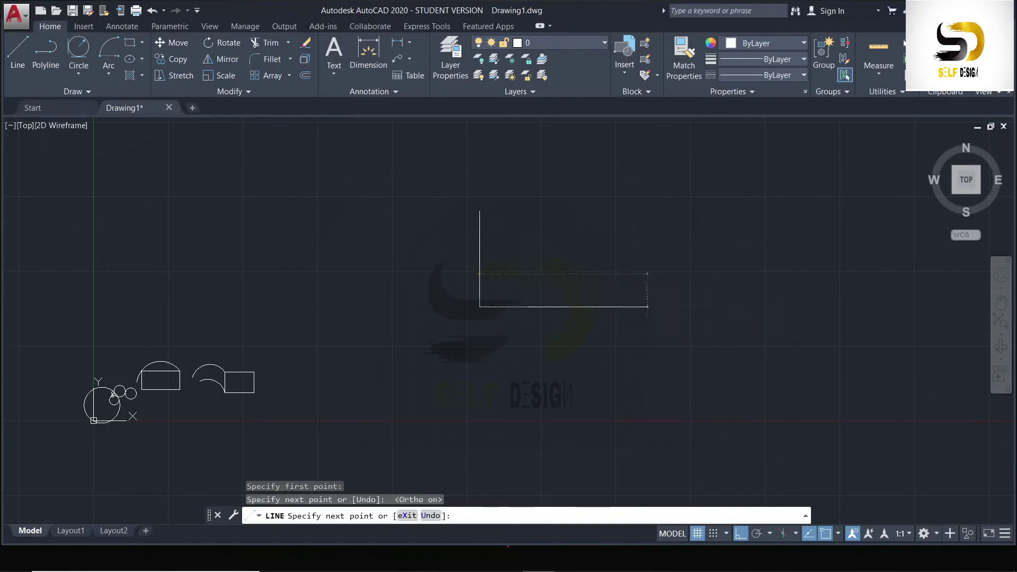
pyautogui.click(648, 302)
pyautogui.press('Escape')
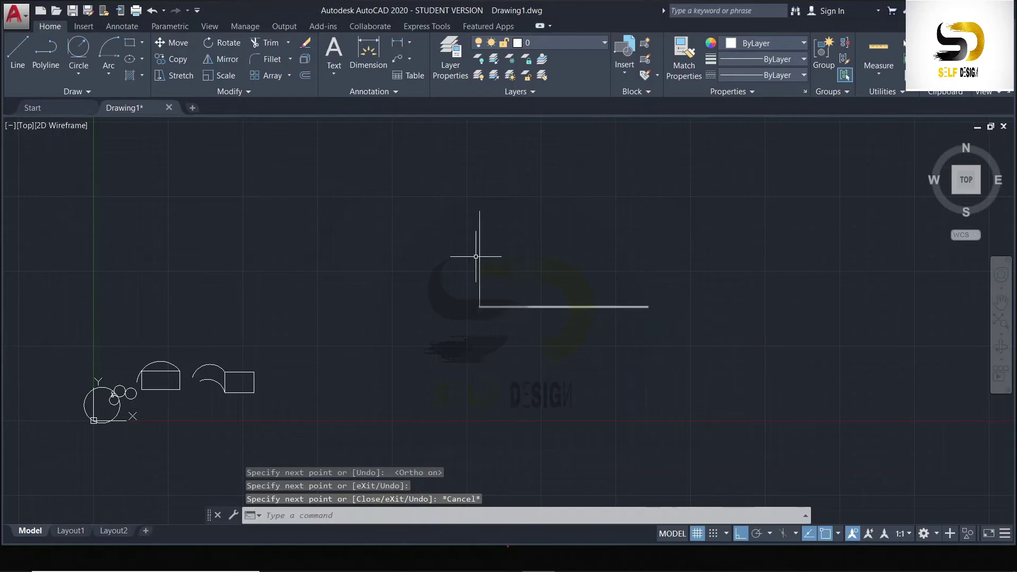
# Draw a Start, Center, End arc from the L-shape's upper endpoint, centered on its corner, with Ortho off and ending to the upper left
pyautogui.click(106, 54)
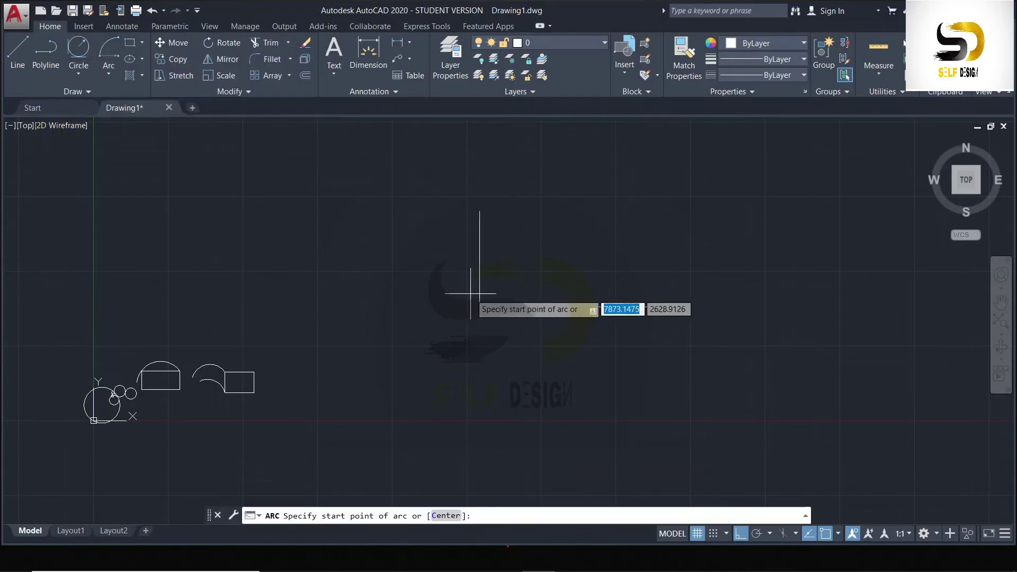
pyautogui.click(480, 208)
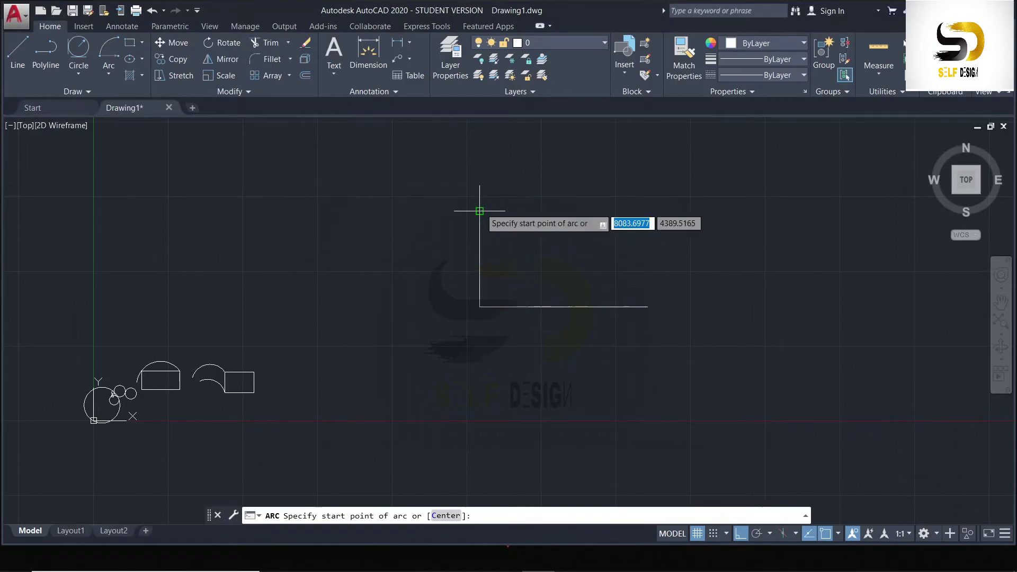
pyautogui.click(480, 306)
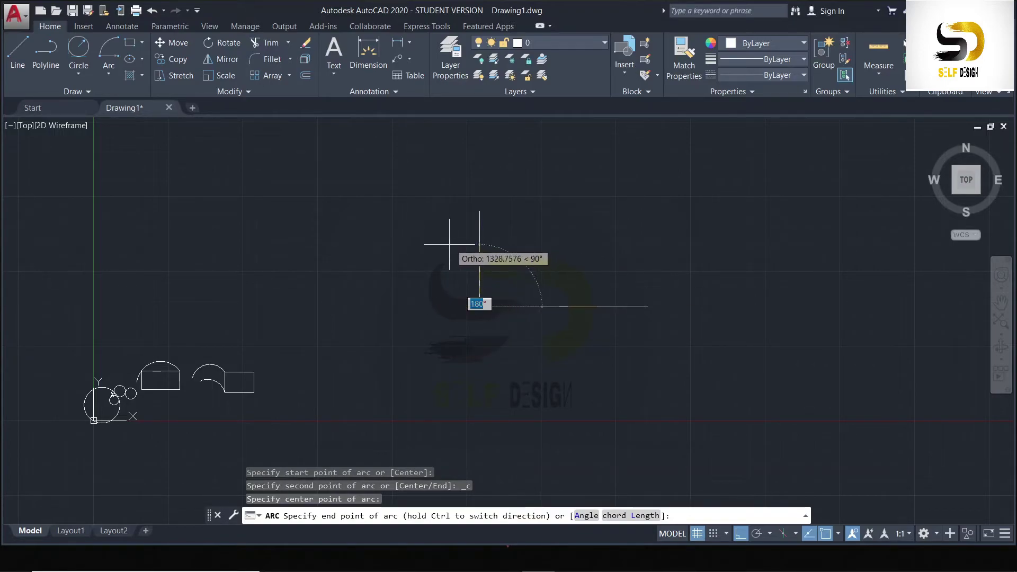
pyautogui.press('F8')
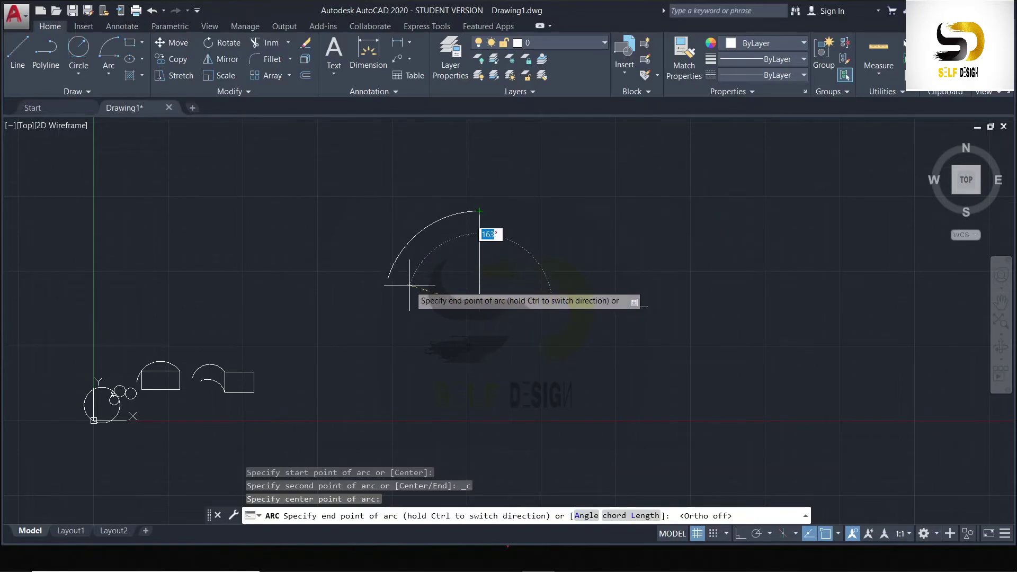
pyautogui.click(431, 261)
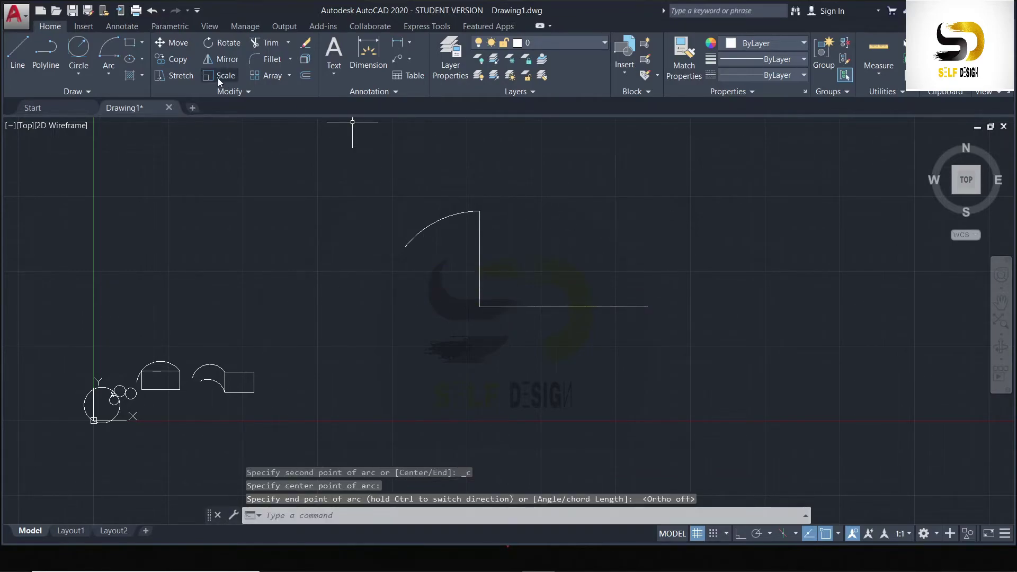
# Draw a Start, Center, Angle arc from the horizontal line's right end, centered on the L-shape's corner, with an included angle of 60°
pyautogui.click(109, 73)
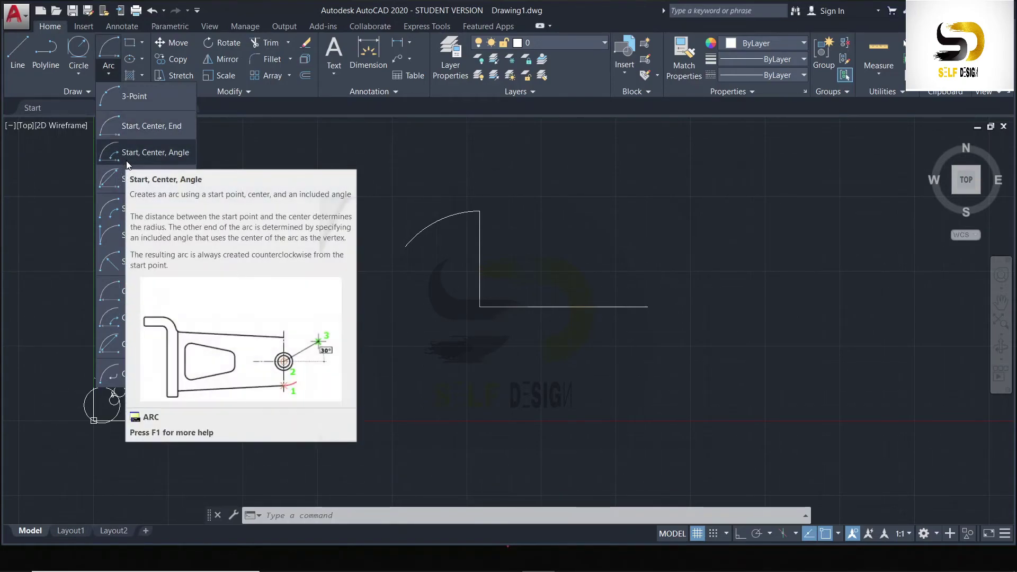
pyautogui.click(128, 158)
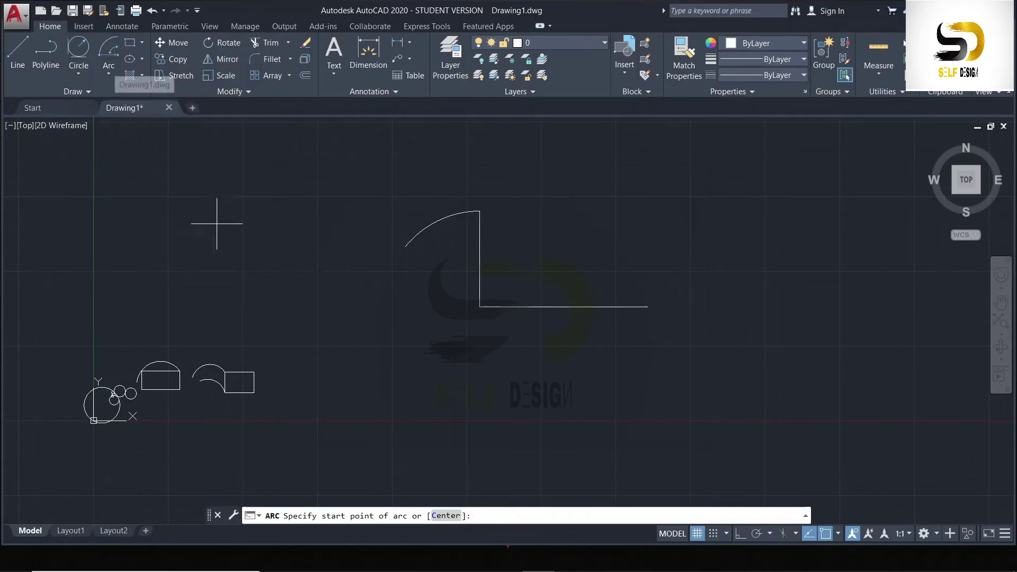
pyautogui.click(647, 307)
pyautogui.press('Down')
pyautogui.press('Return')
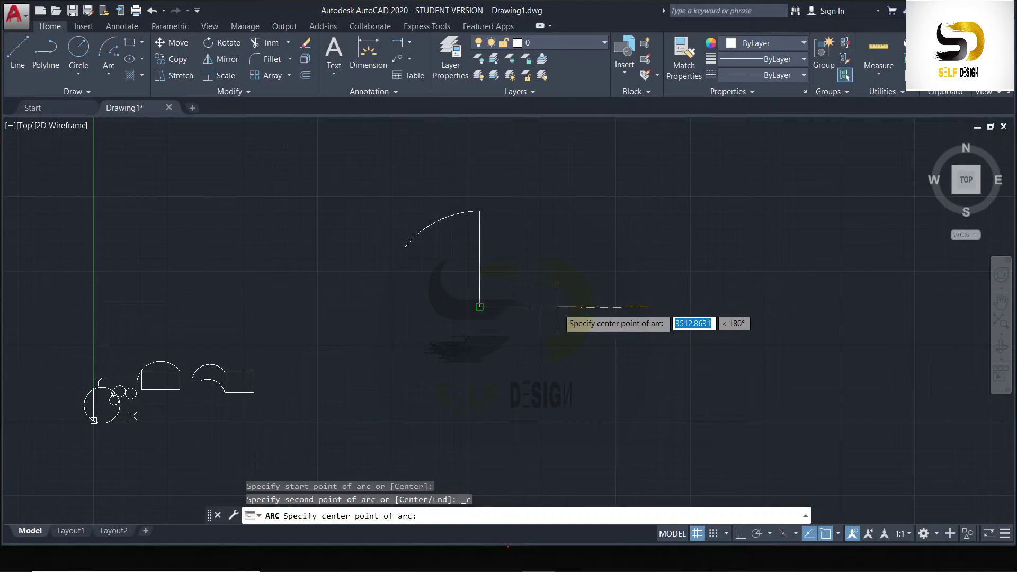
pyautogui.click(479, 307)
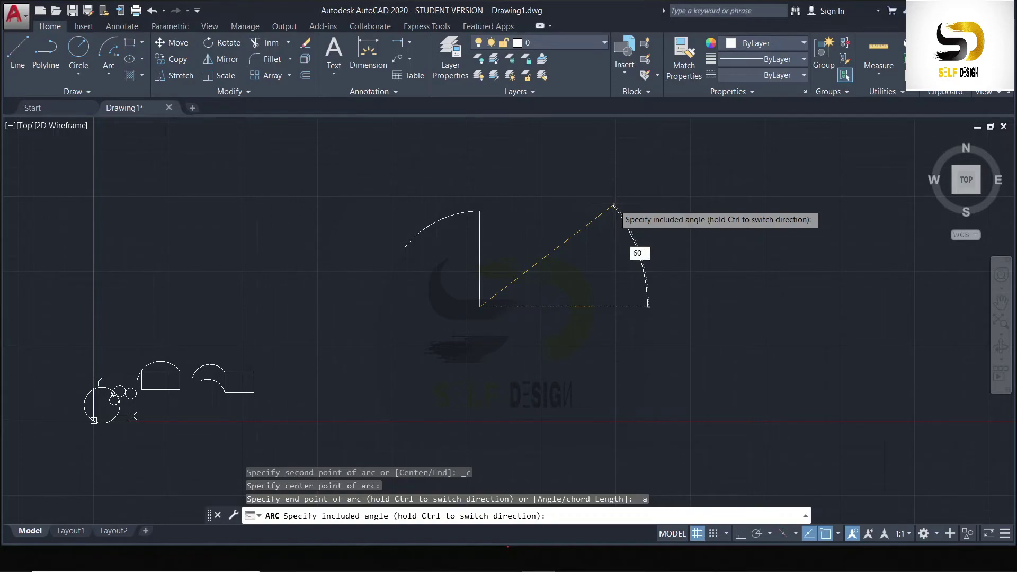
pyautogui.press('Return')
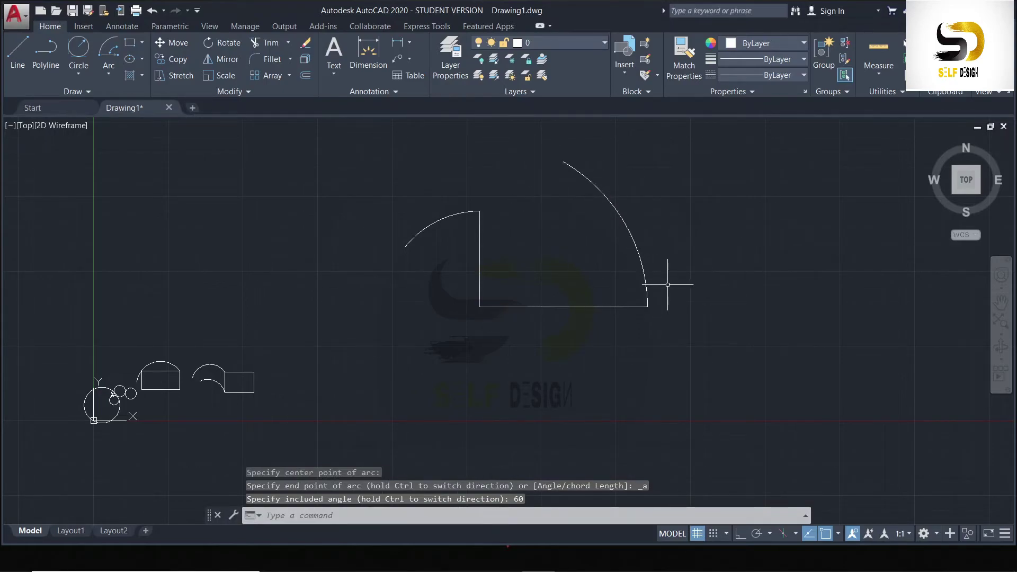
pyautogui.scroll(-2, 659, 272)
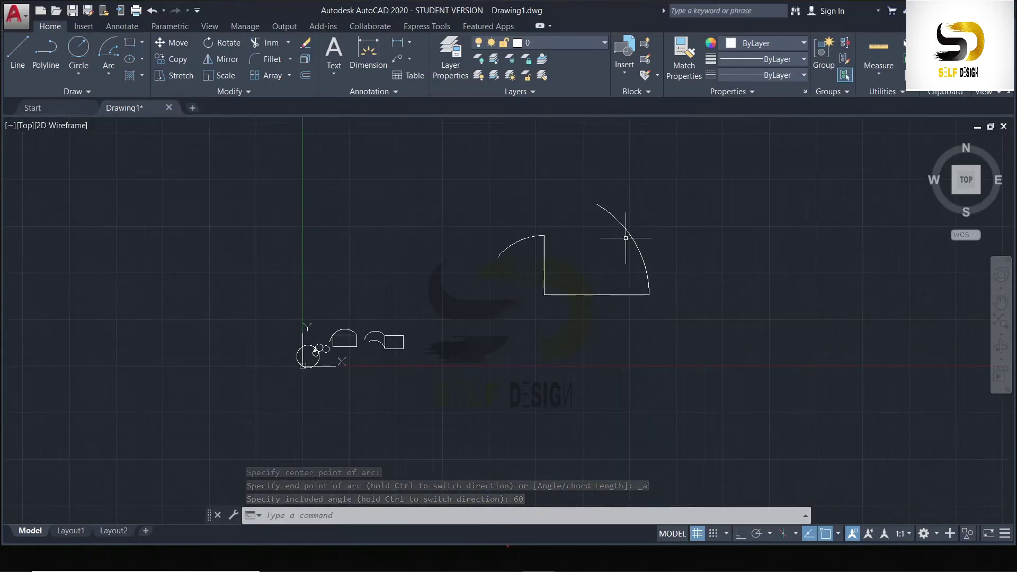
pyautogui.scroll(2, 615, 231)
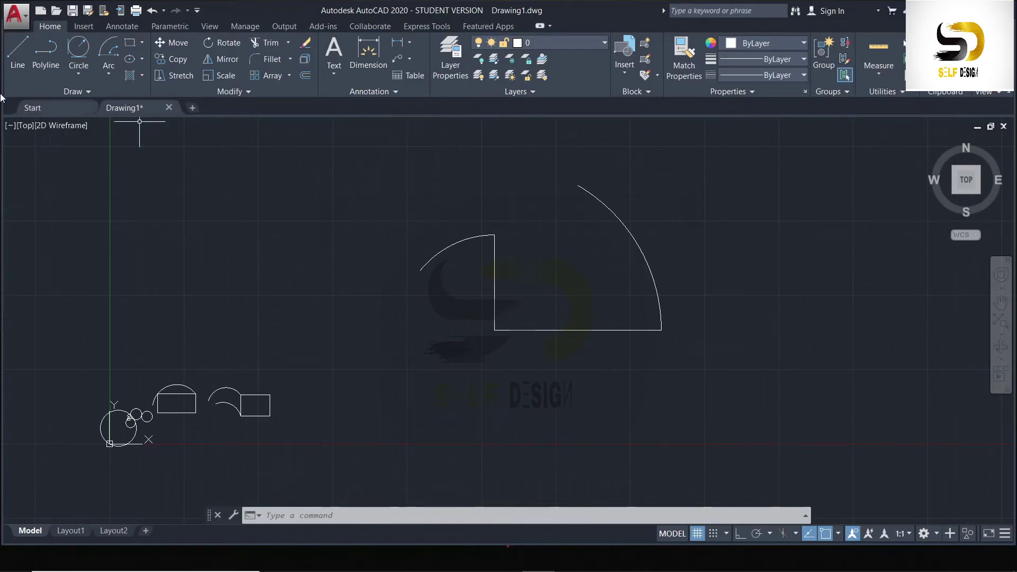
# Draw a Start, Center, Length arc from the right rectangle's lower-right corner, centered on its upper-right corner, with a chord length of 400
pyautogui.click(109, 66)
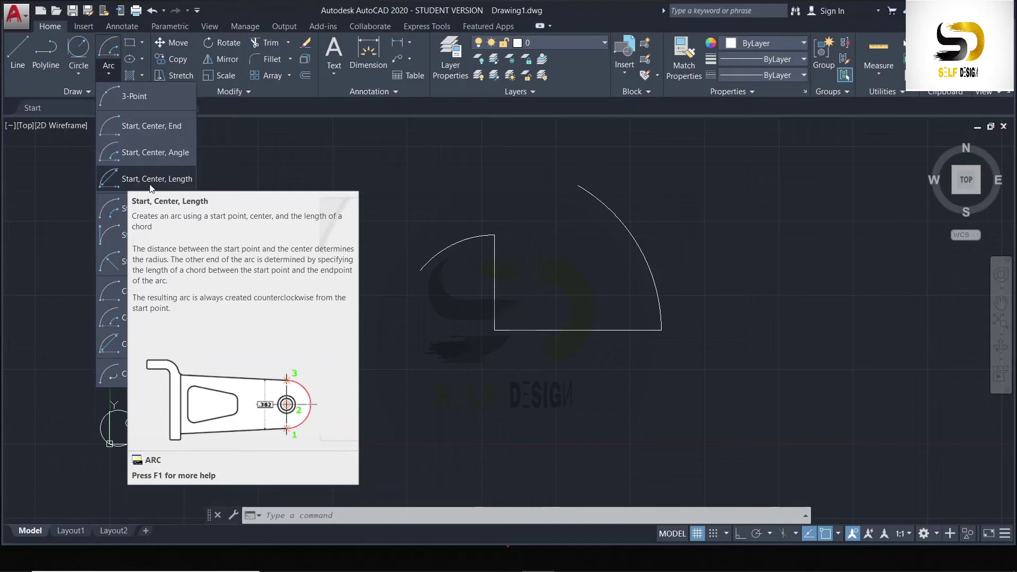
pyautogui.click(181, 180)
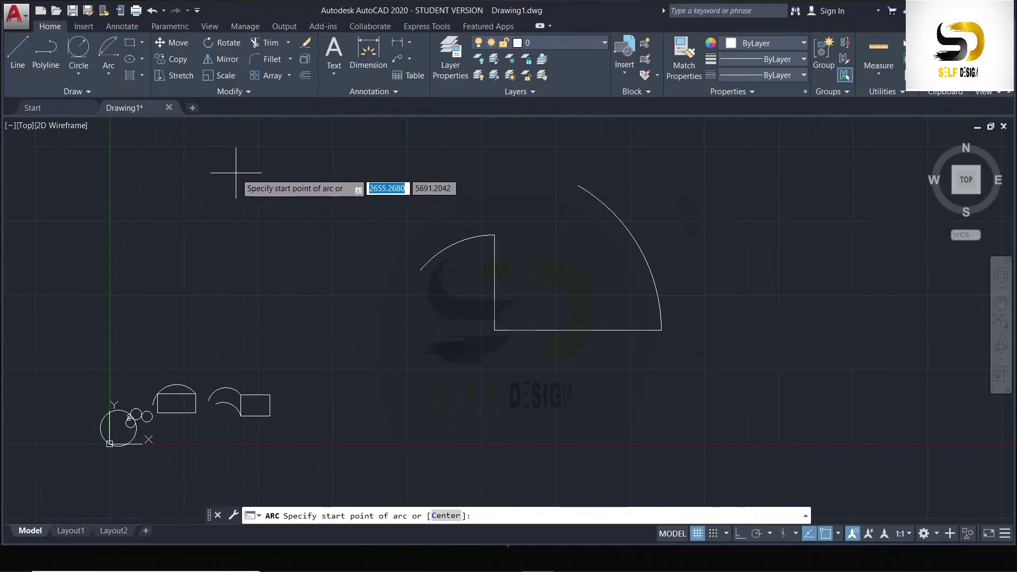
pyautogui.scroll(8, 214, 440)
pyautogui.click(725, 233)
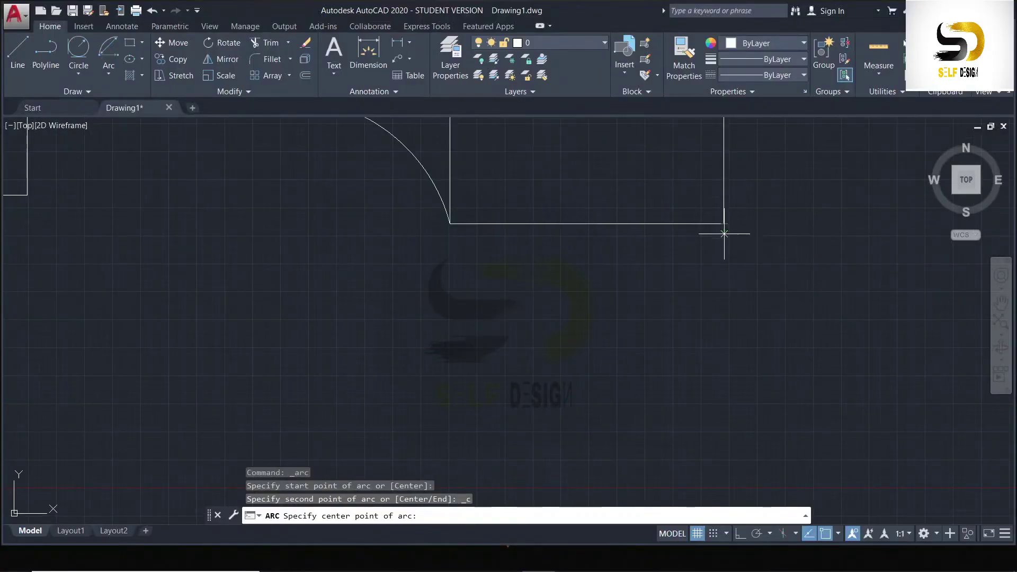
pyautogui.scroll(-7, 688, 260)
pyautogui.scroll(6, 705, 222)
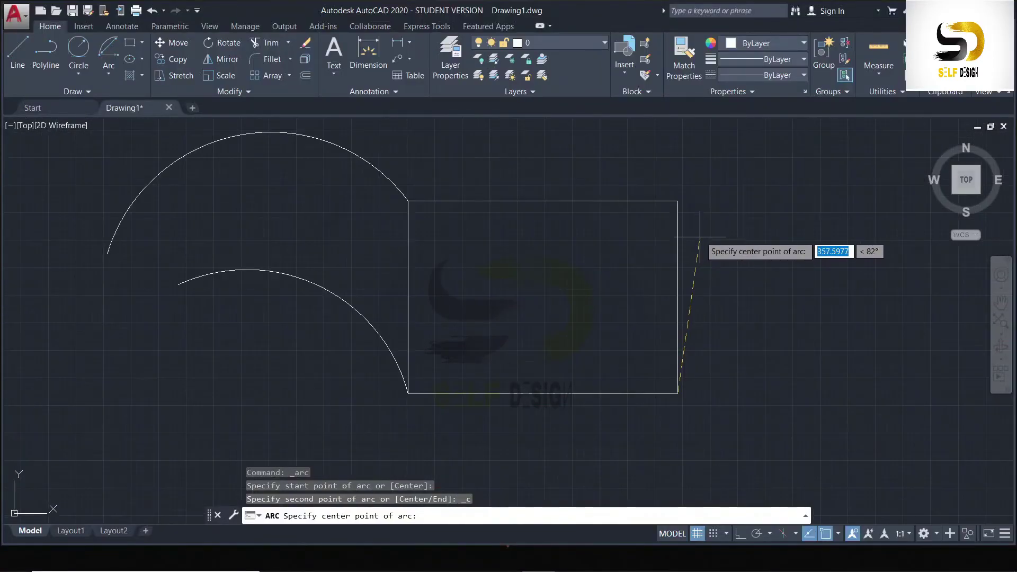
pyautogui.click(678, 201)
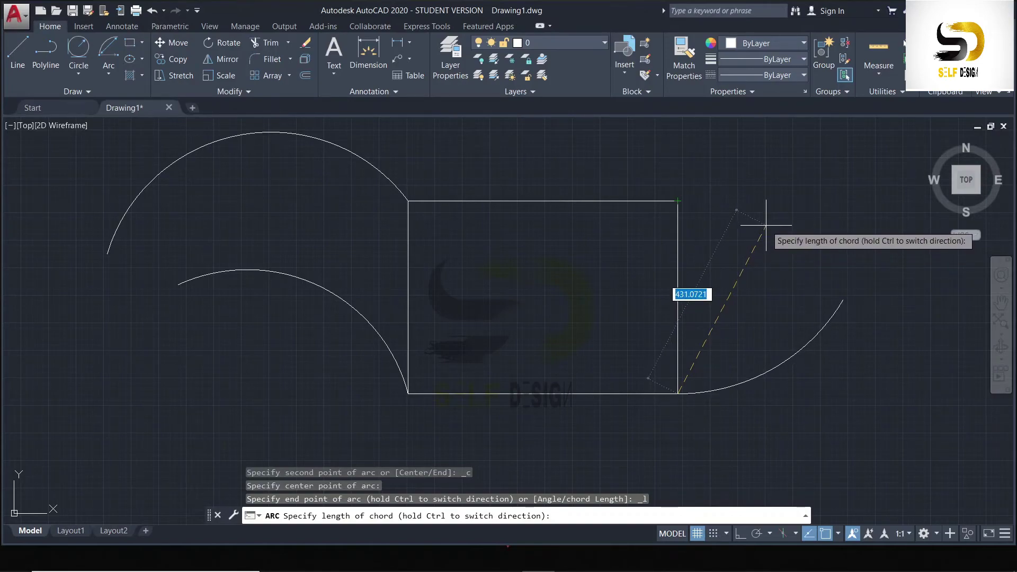
pyautogui.write('400')
pyautogui.press('Return')
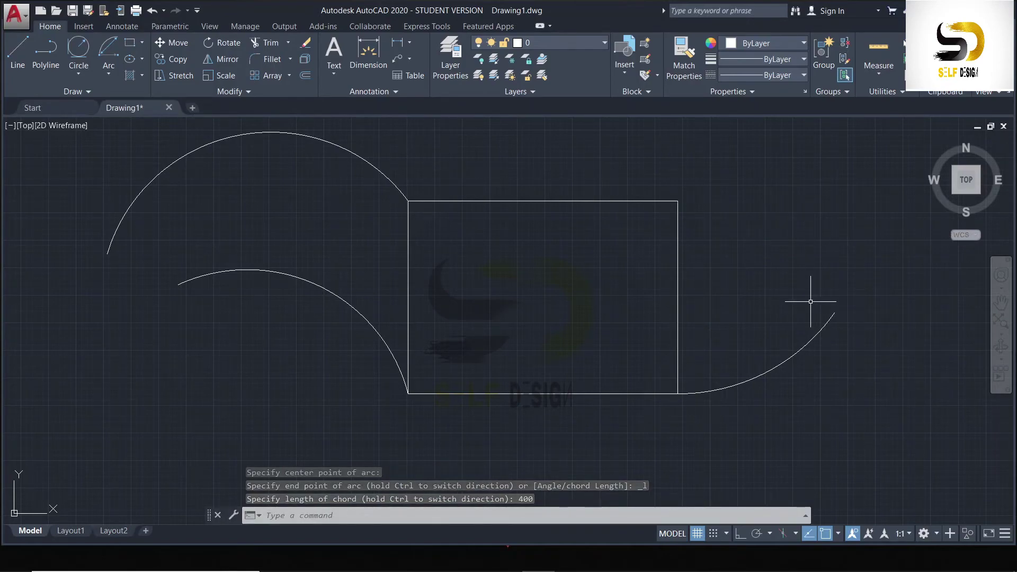
# Erase all the existing practice shapes to clear the drawing area
pyautogui.click(113, 68)
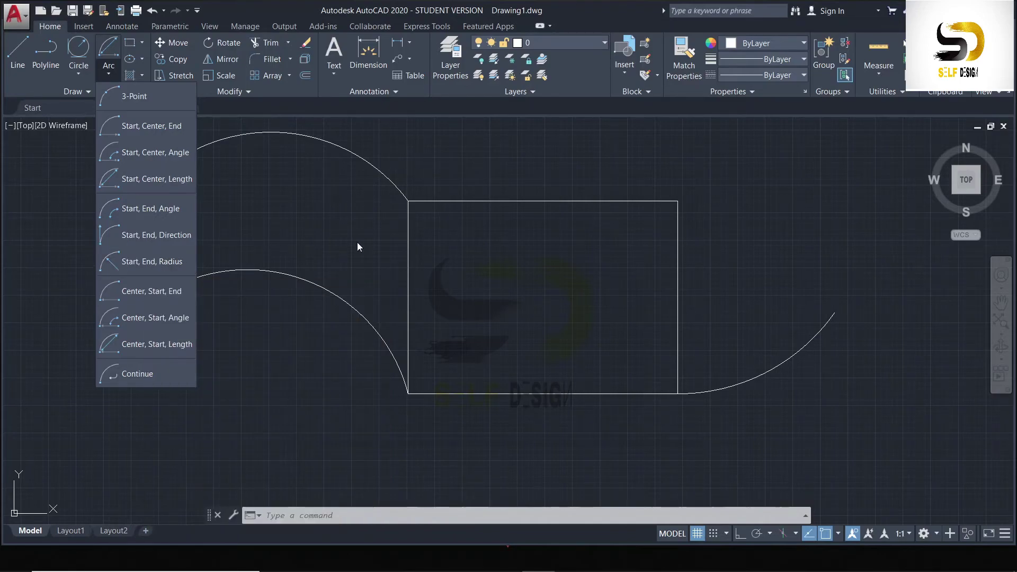
pyautogui.moveTo(359, 242); pyautogui.dragTo(345, 216)
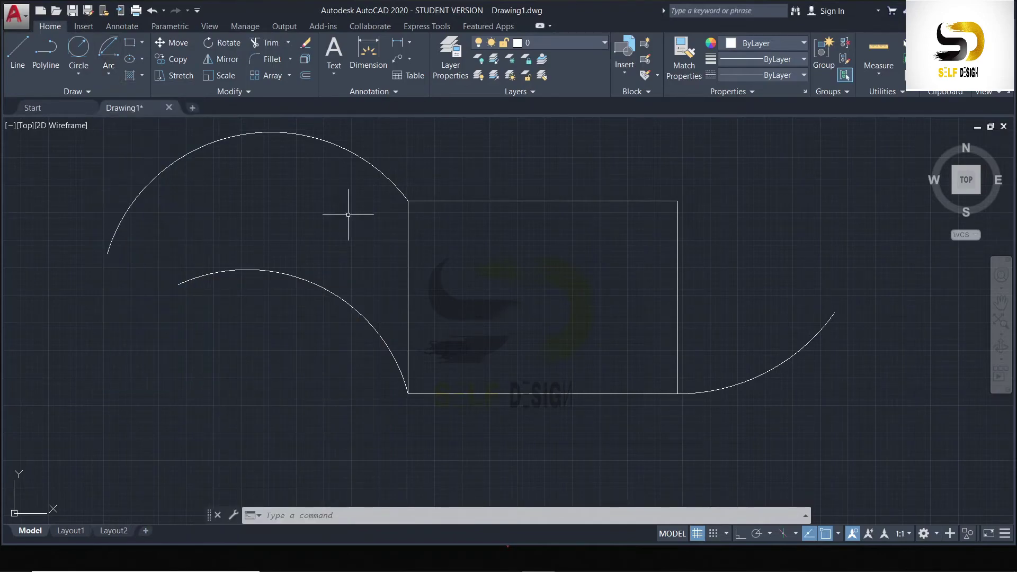
pyautogui.press('Delete')
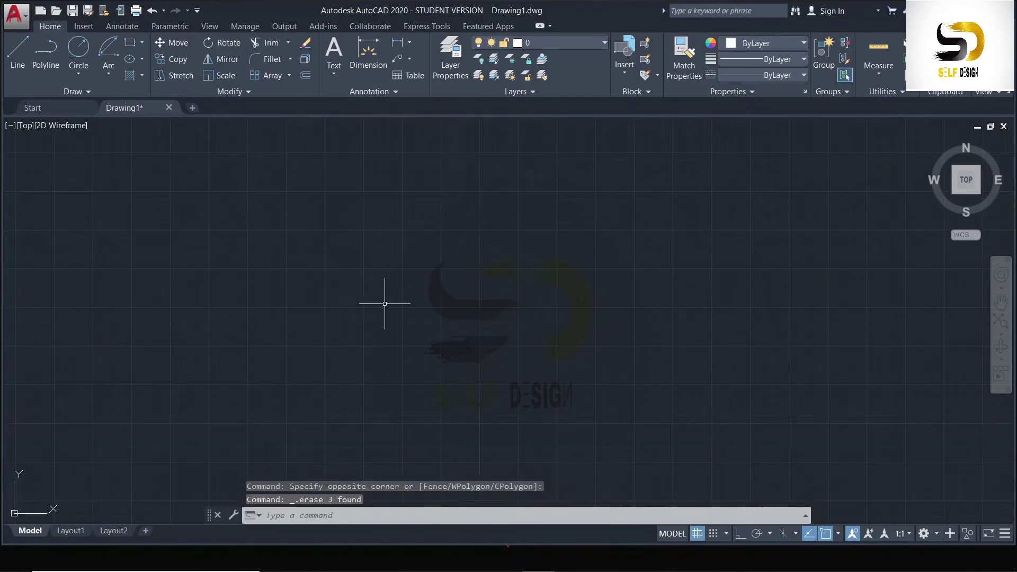
pyautogui.scroll(2, 389, 295)
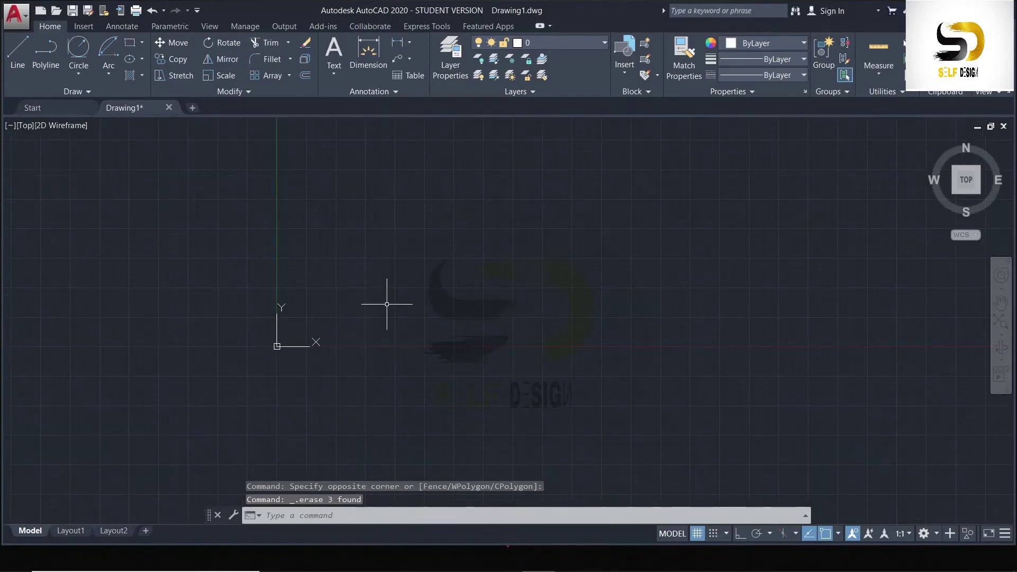
# Draw a rectangle 400 units wide and 500 units high in the empty drawing area
pyautogui.click(130, 47)
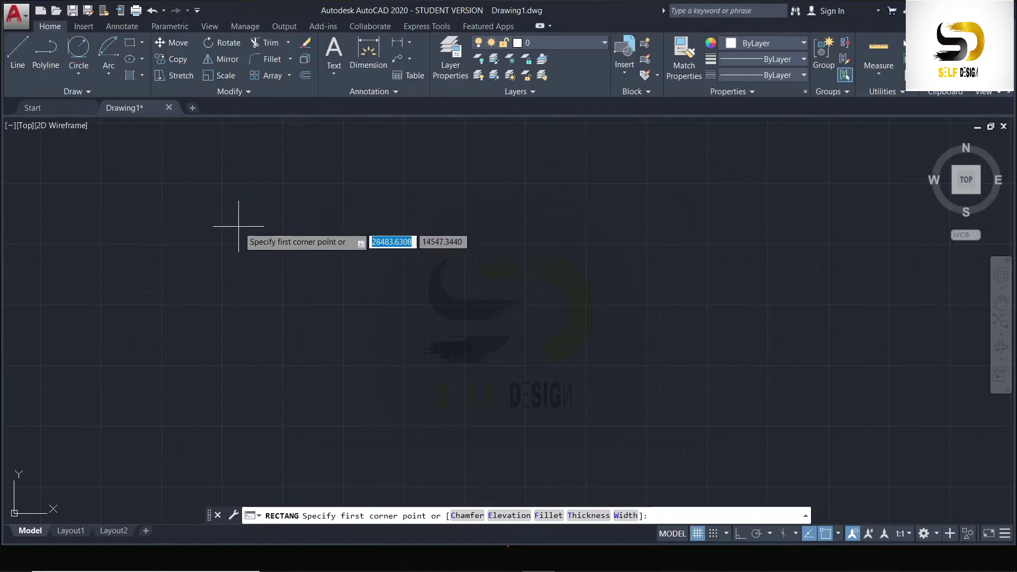
pyautogui.click(288, 191)
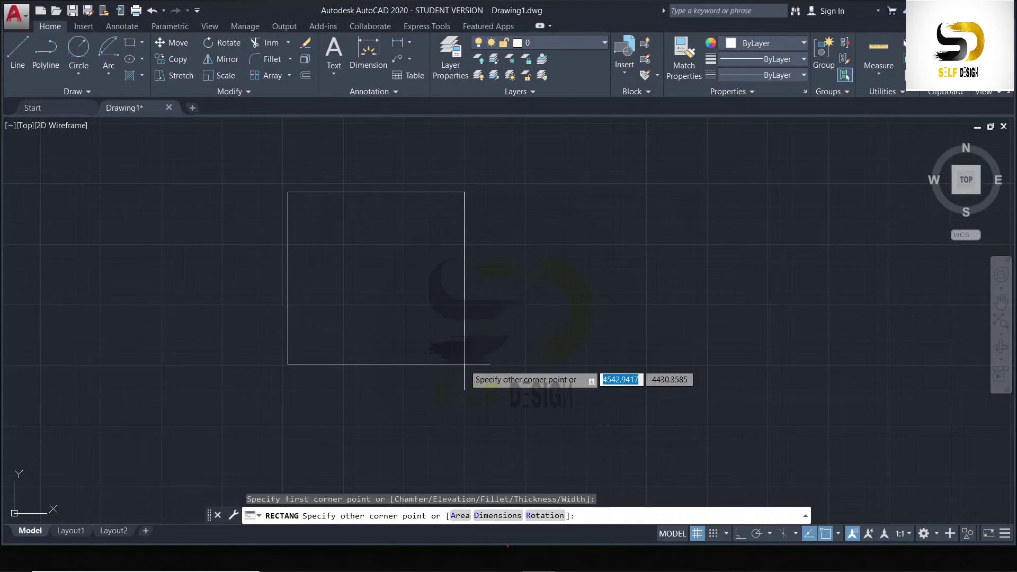
pyautogui.write('400')
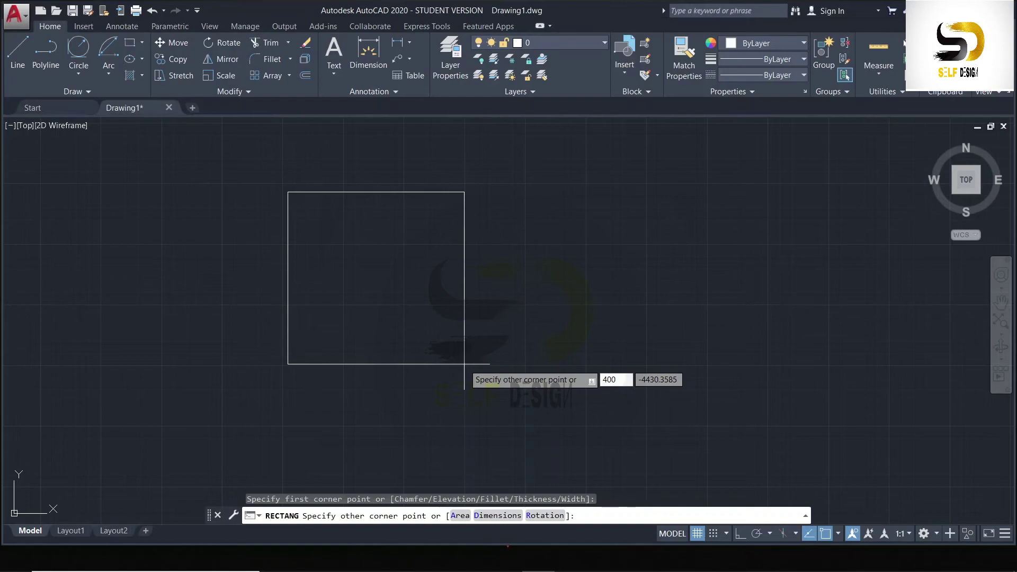
pyautogui.press('Tab')
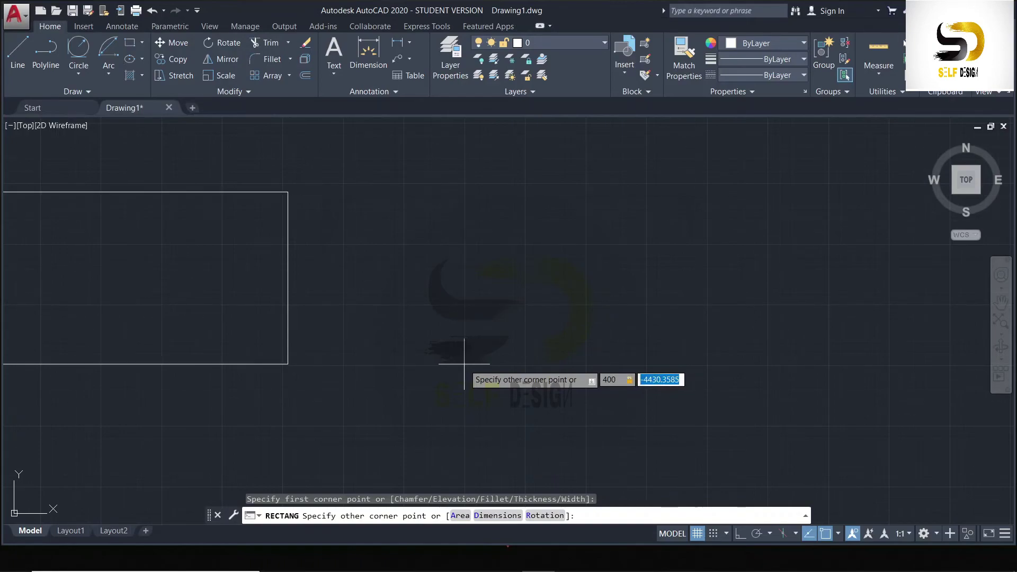
pyautogui.write('500')
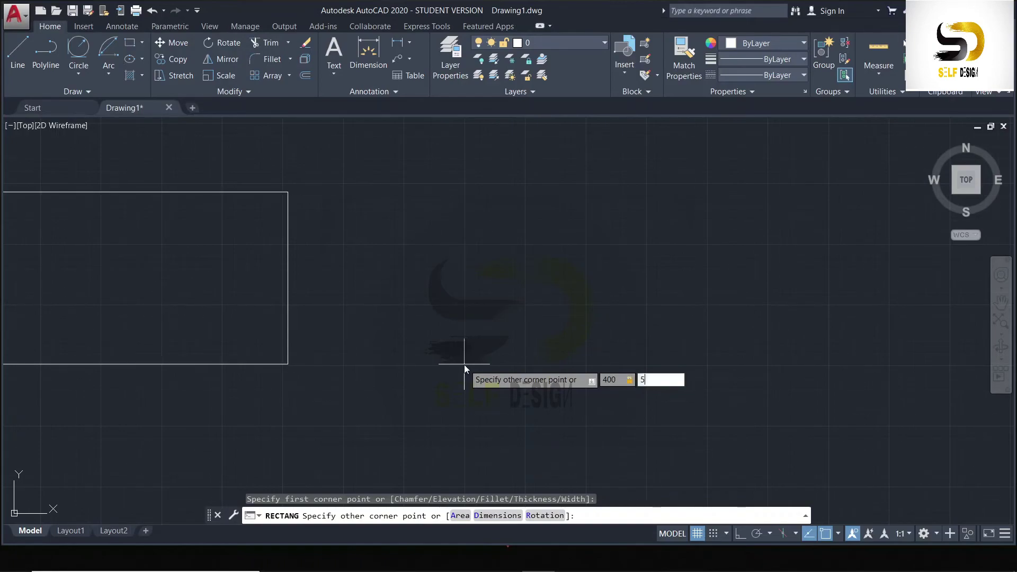
pyautogui.press('Return')
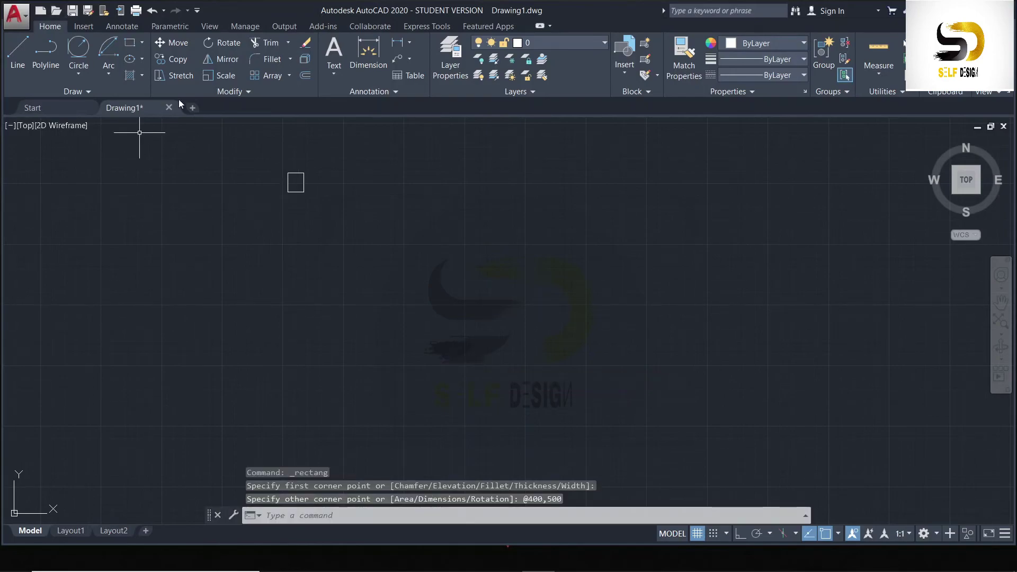
pyautogui.scroll(3, 313, 156)
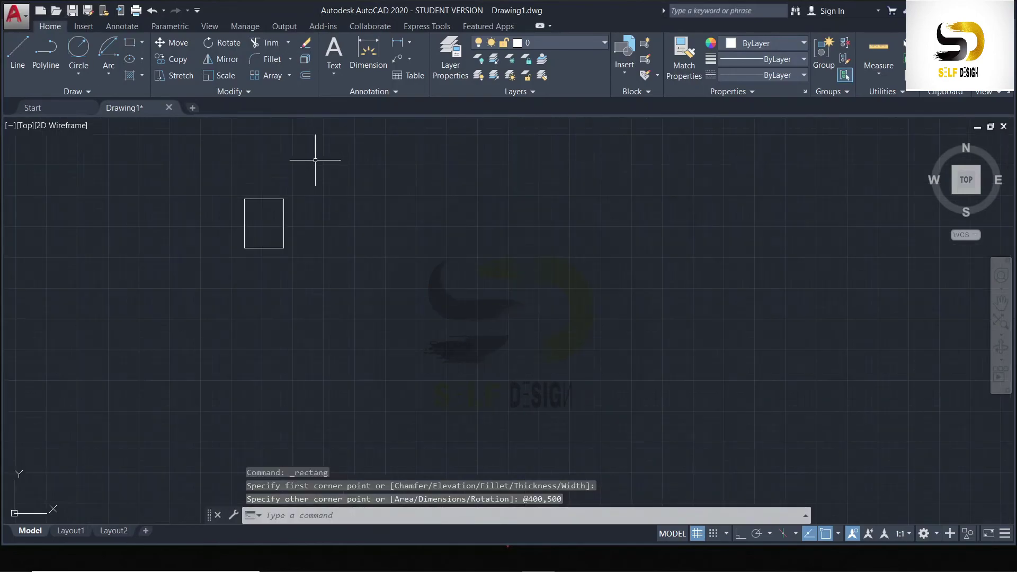
pyautogui.scroll(-4, 318, 170)
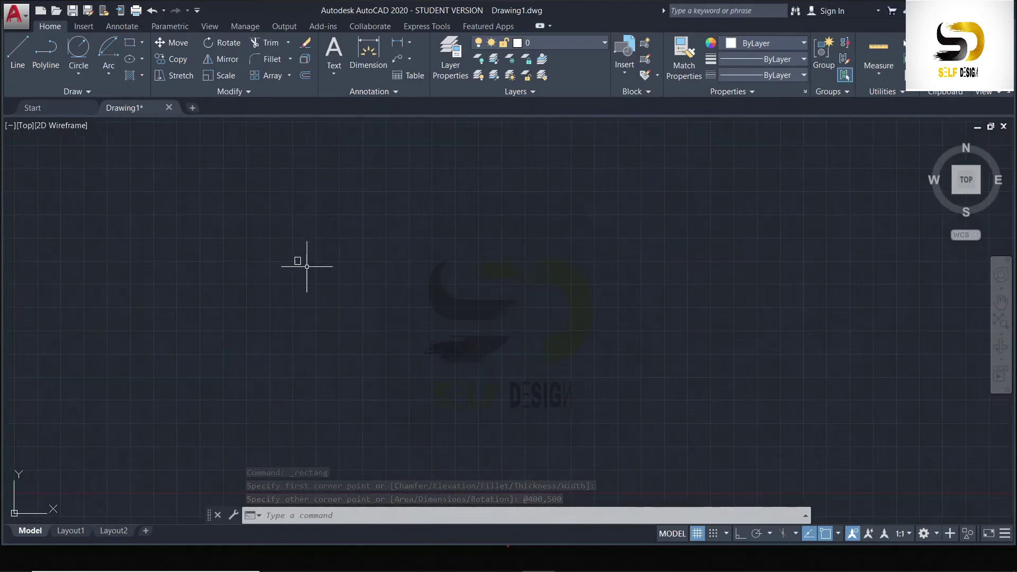
pyautogui.scroll(3, 247, 211)
pyautogui.scroll(4, 329, 211)
pyautogui.scroll(-4, 590, 215)
pyautogui.scroll(4, 425, 259)
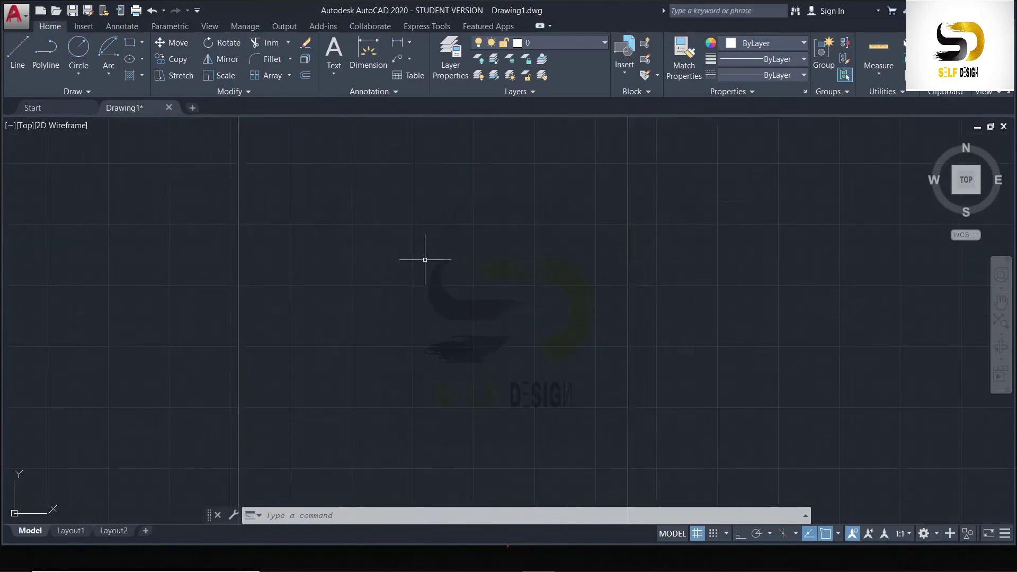
pyautogui.scroll(-4, 363, 227)
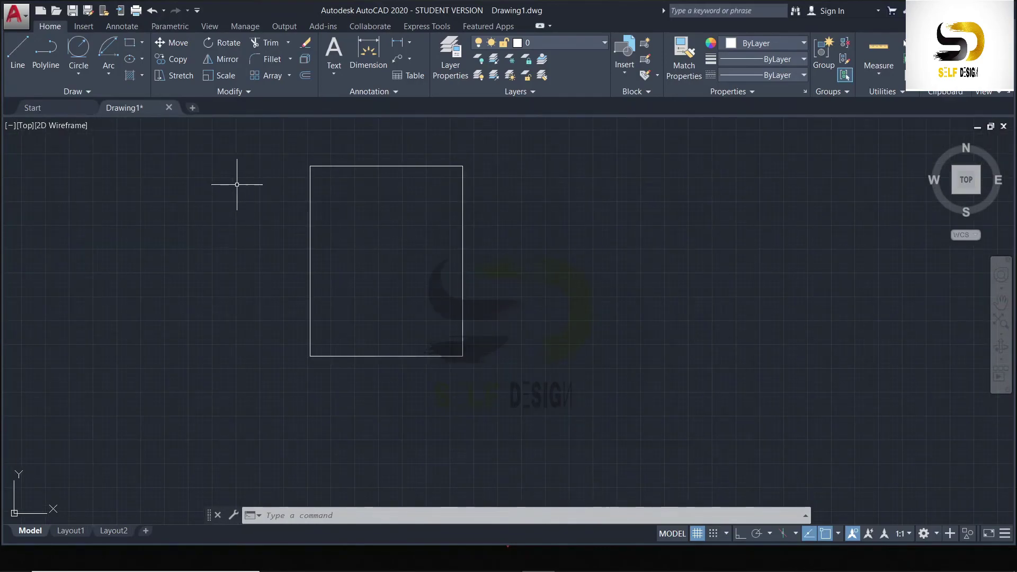
# Draw a five-sided polygon centered on the rectangle's lower-right corner, inscribed in a circle of radius 400
pyautogui.click(141, 43)
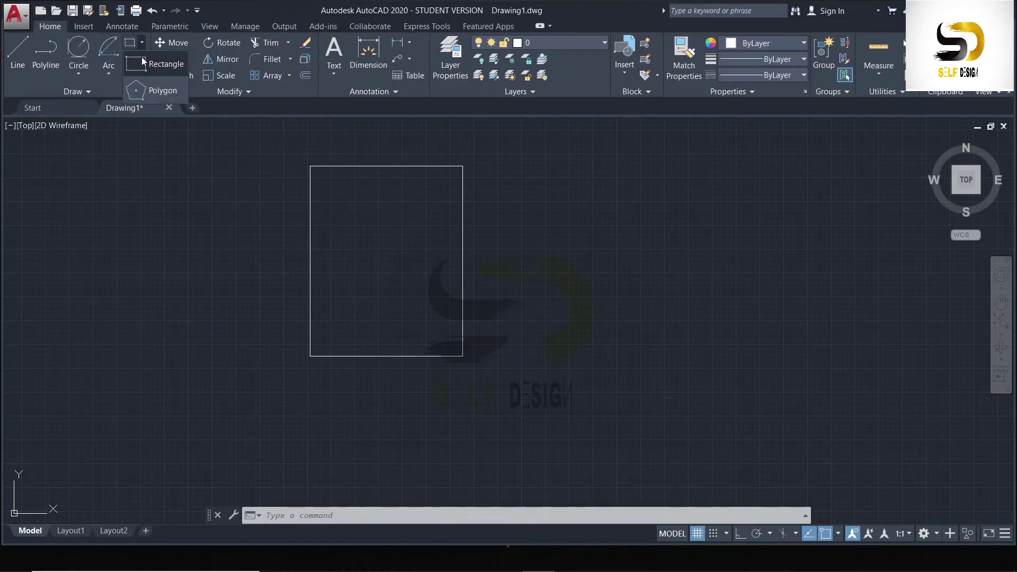
pyautogui.click(155, 88)
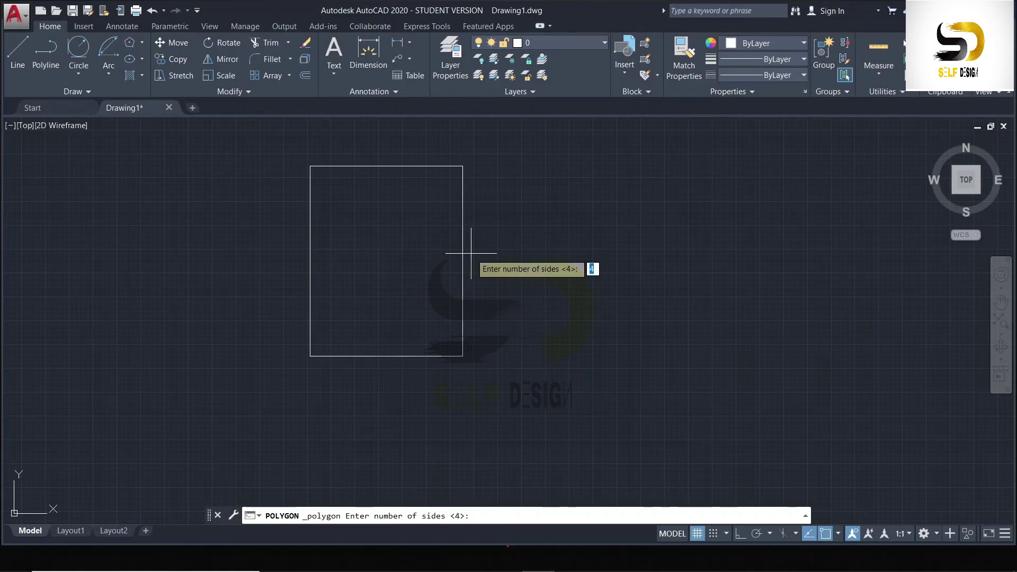
pyautogui.write('5')
pyautogui.press('Return')
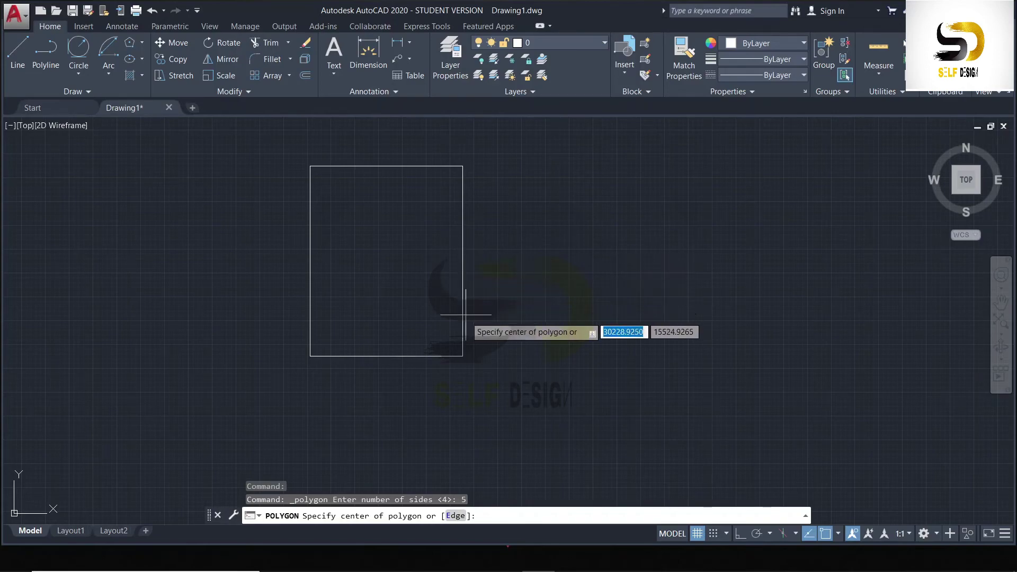
pyautogui.click(462, 358)
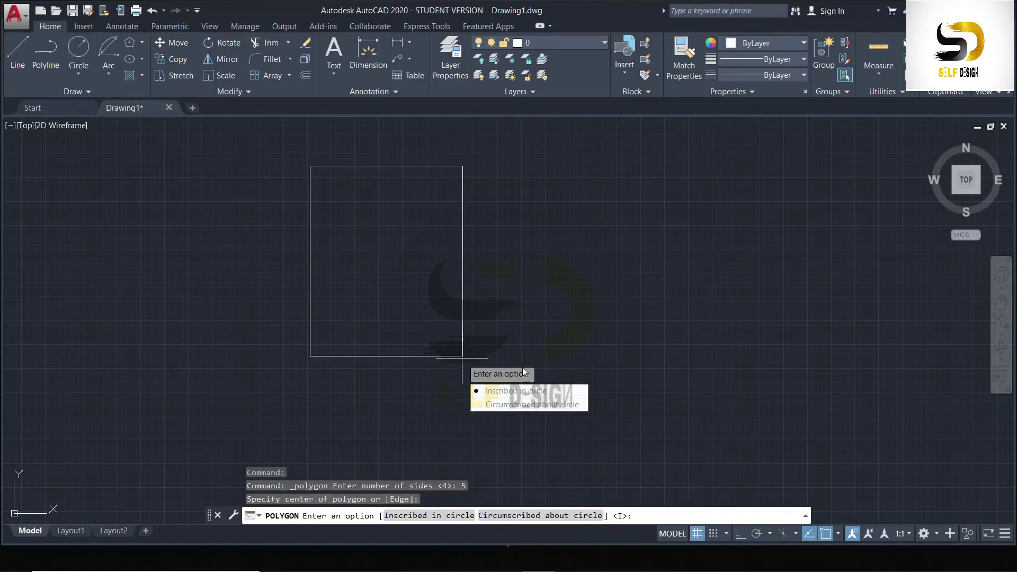
pyautogui.click(486, 396)
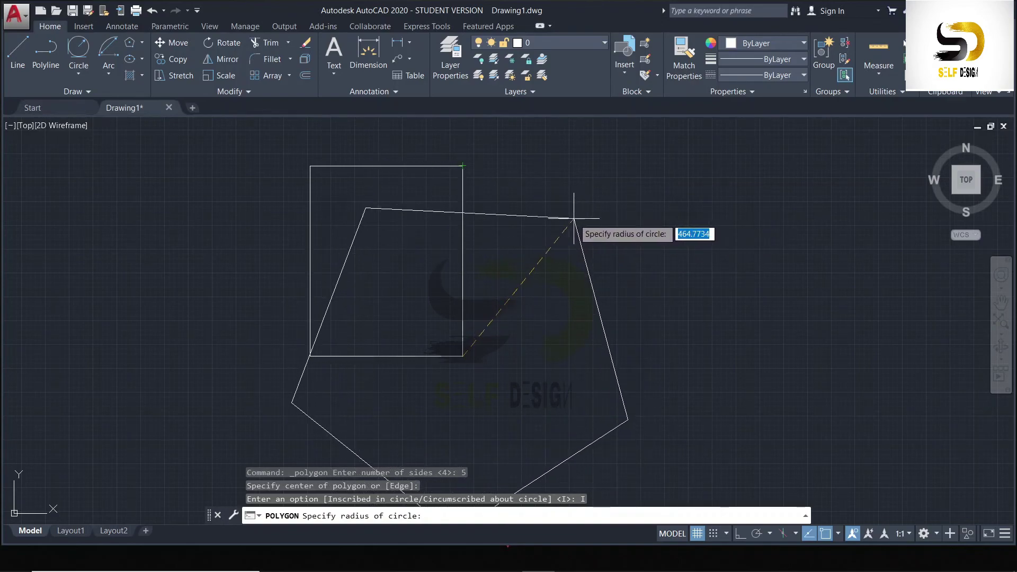
pyautogui.write('400')
pyautogui.press('Return')
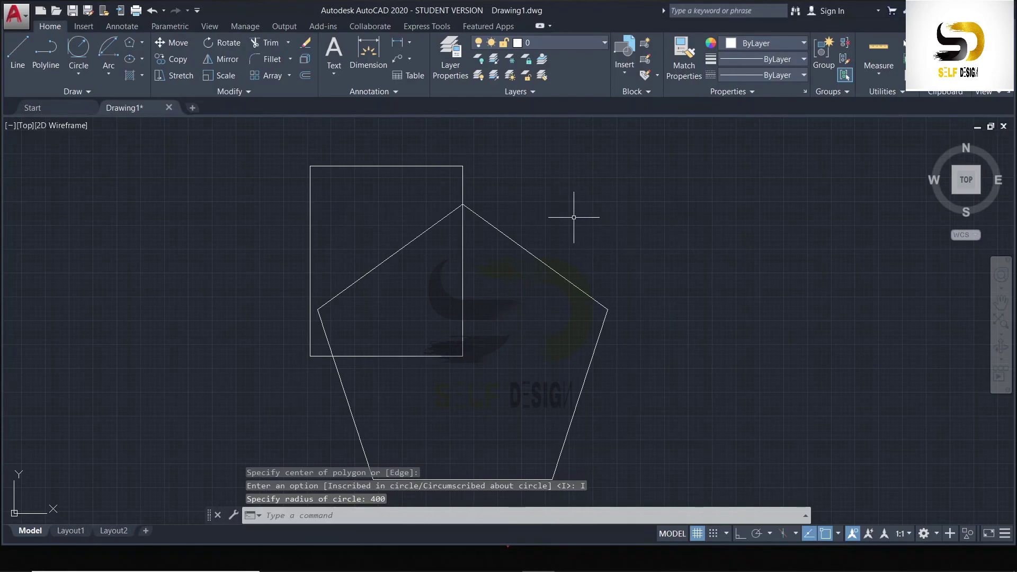
pyautogui.scroll(-4, 552, 221)
pyautogui.scroll(4, 540, 278)
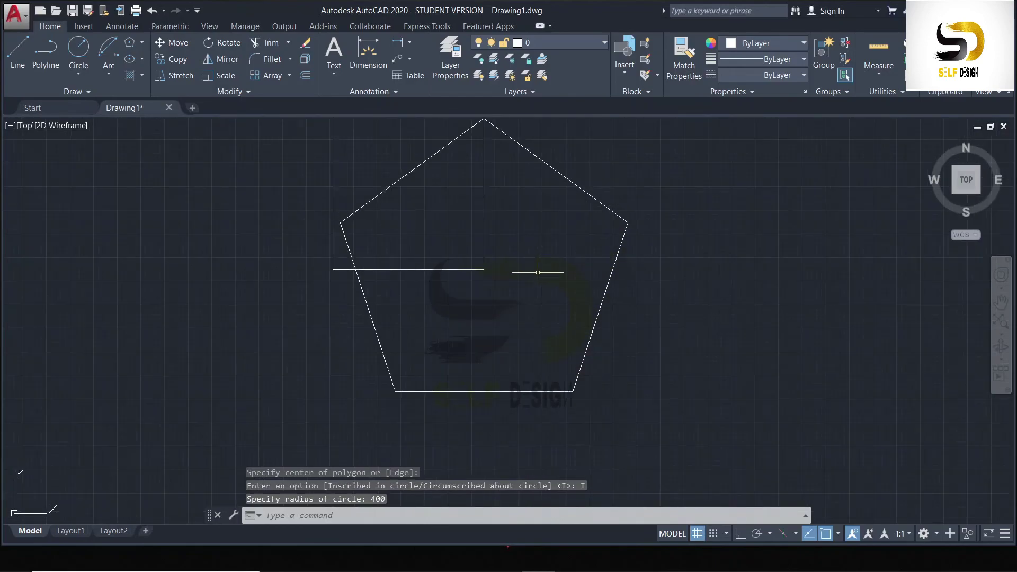
pyautogui.scroll(-4, 542, 271)
pyautogui.scroll(3, 599, 252)
pyautogui.scroll(-3, 540, 256)
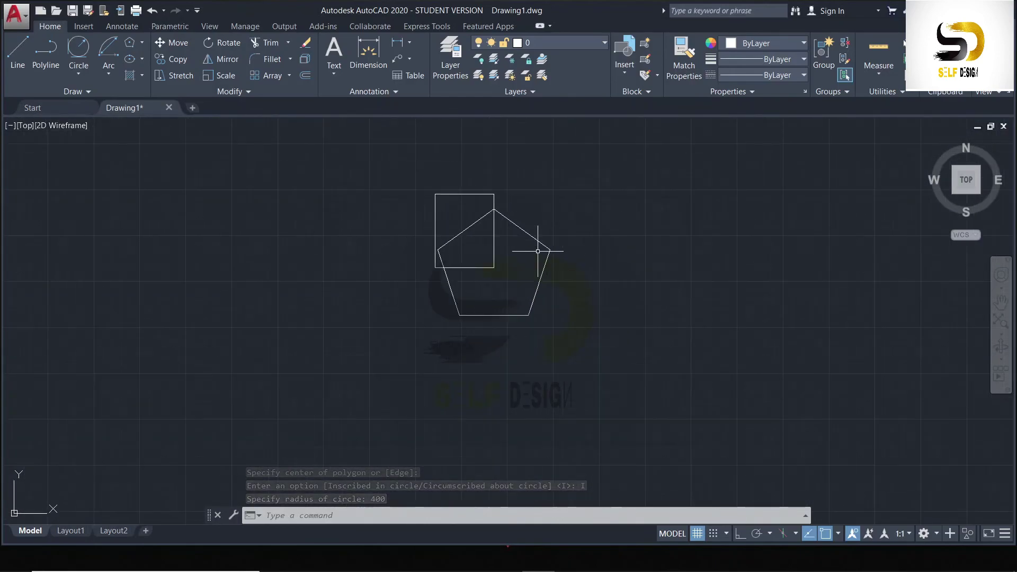
# Draw a wide horizontal ellipse by center in the empty area left of the rectangle, with Ortho on and a 200-unit distance to the other axis
pyautogui.scroll(2, 361, 229)
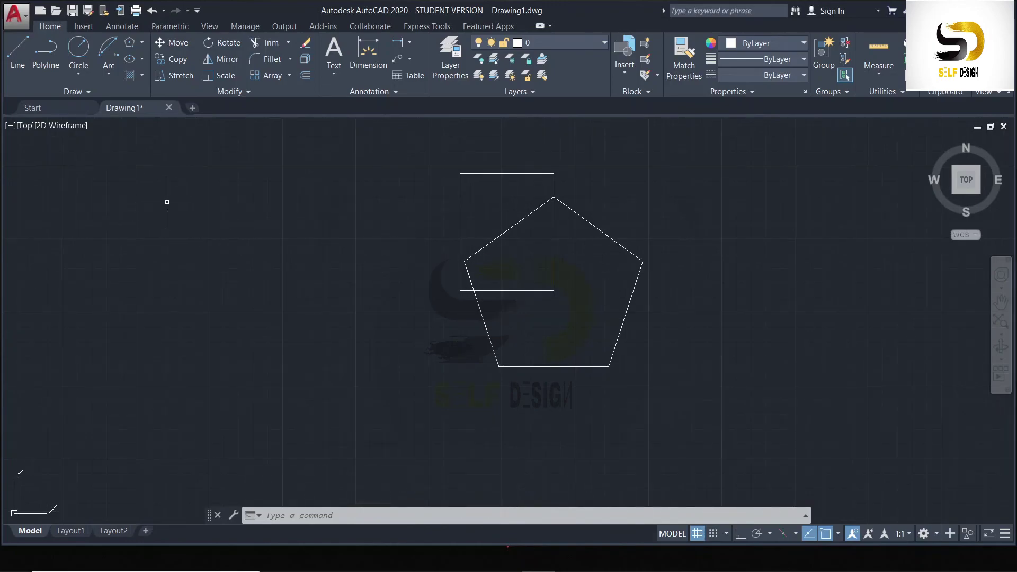
pyautogui.click(142, 43)
pyautogui.click(140, 60)
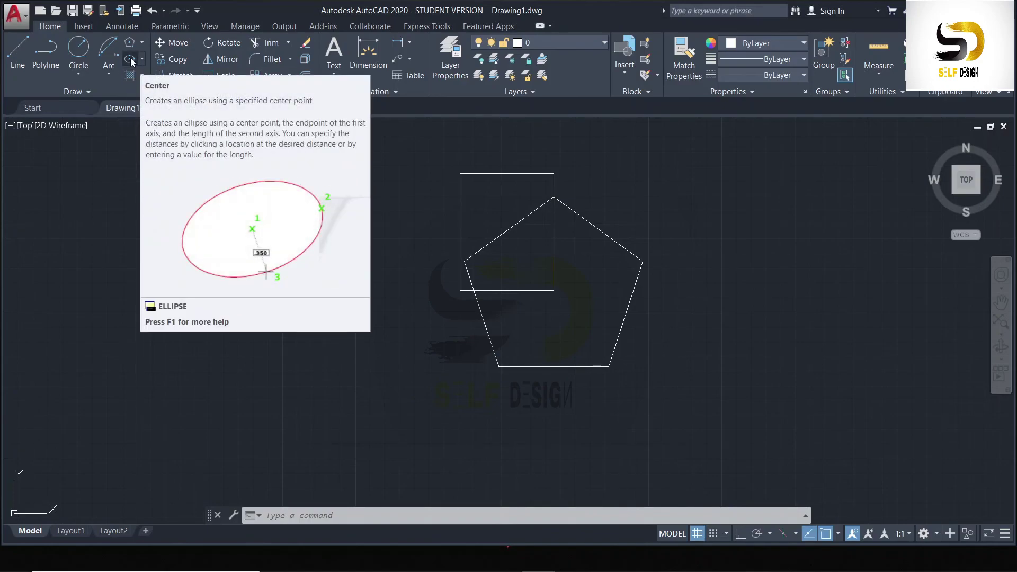
pyautogui.click(131, 60)
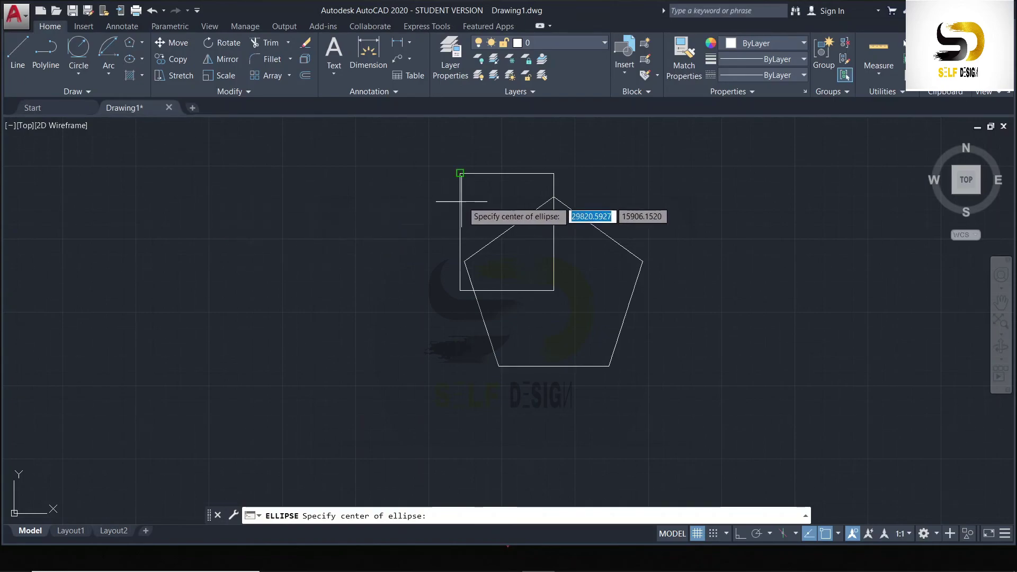
pyautogui.click(211, 222)
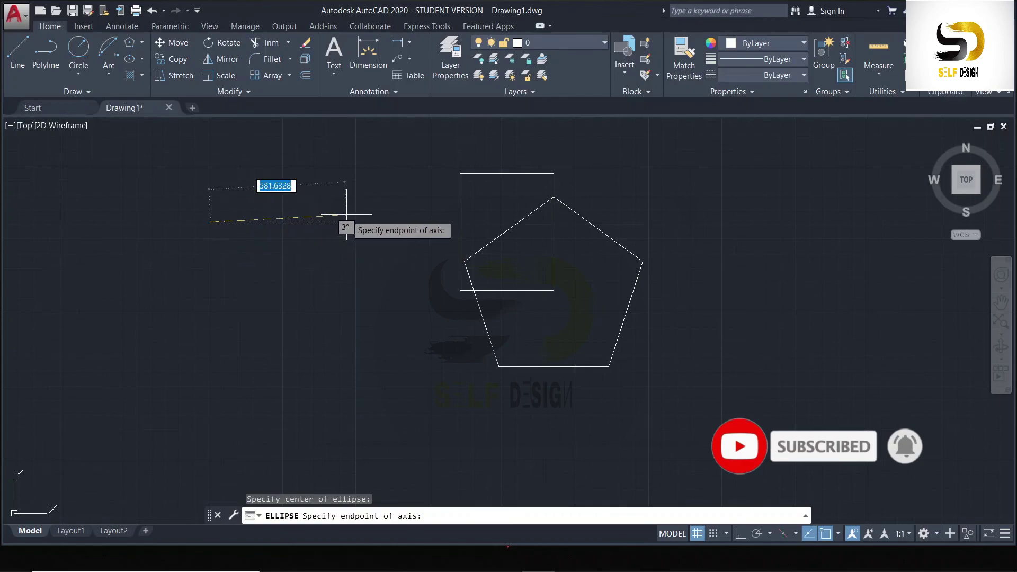
pyautogui.click(382, 222)
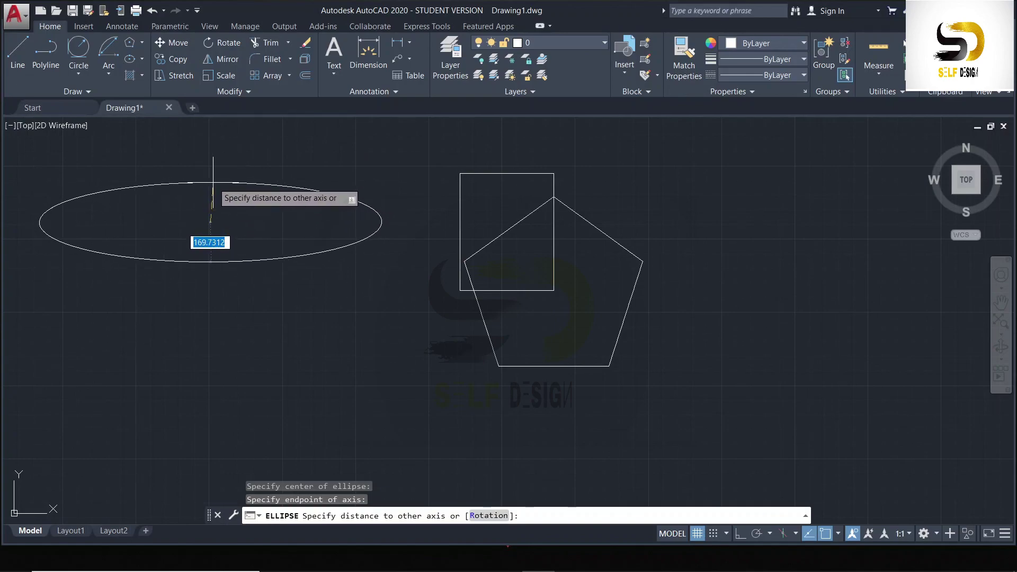
pyautogui.press('F8')
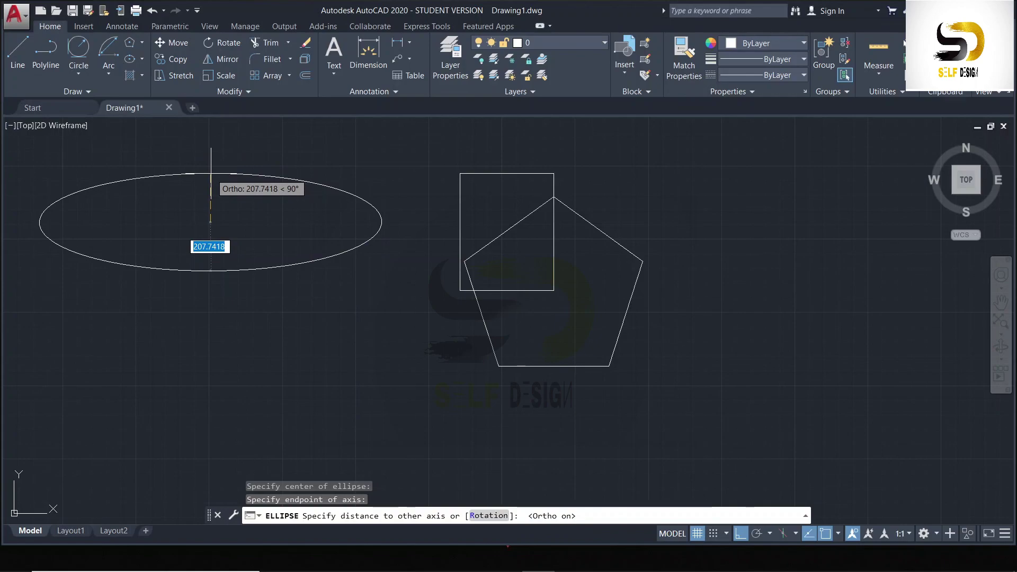
pyautogui.write('200')
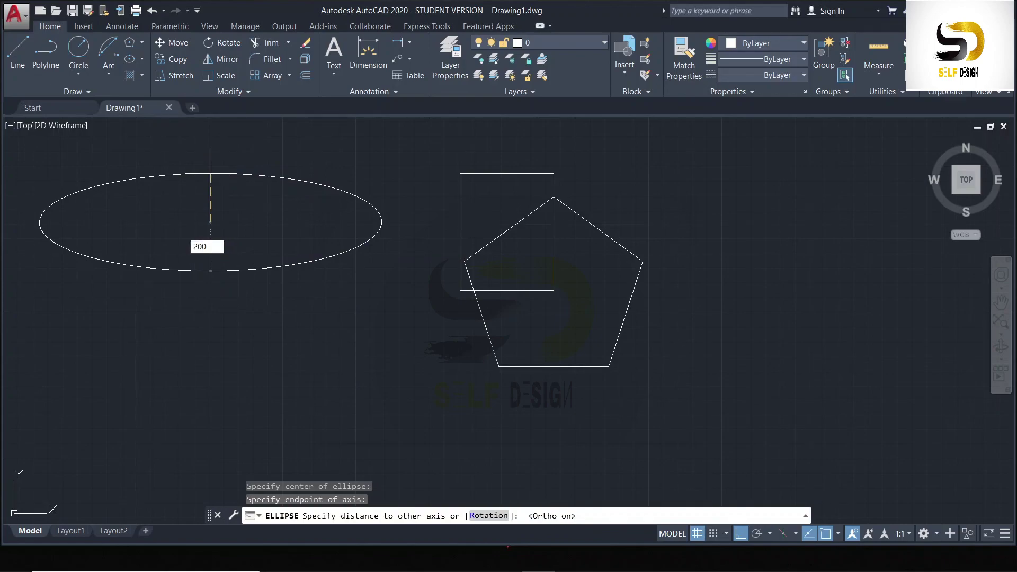
pyautogui.press('Return')
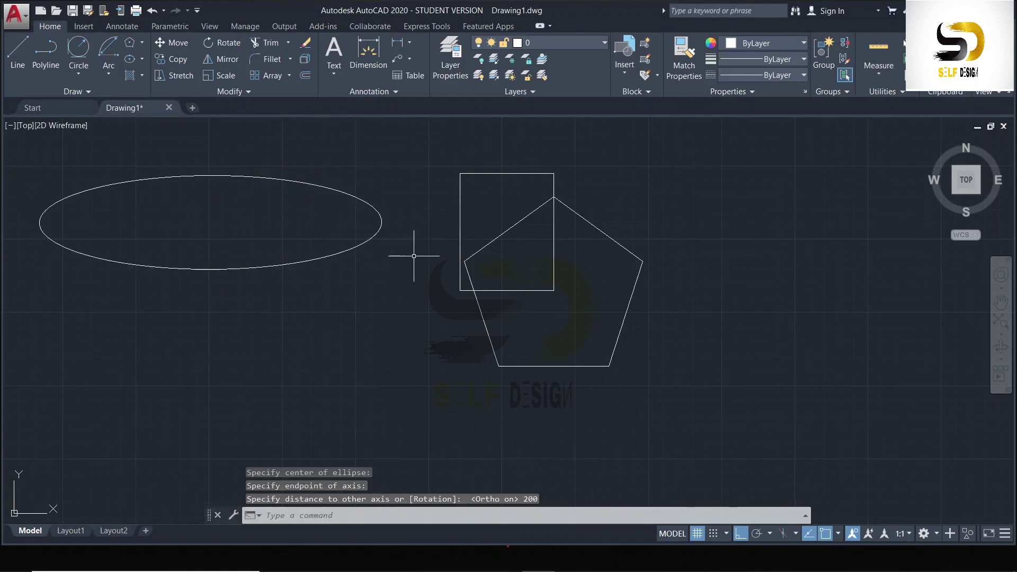
pyautogui.scroll(-4, 394, 250)
pyautogui.scroll(4, 306, 211)
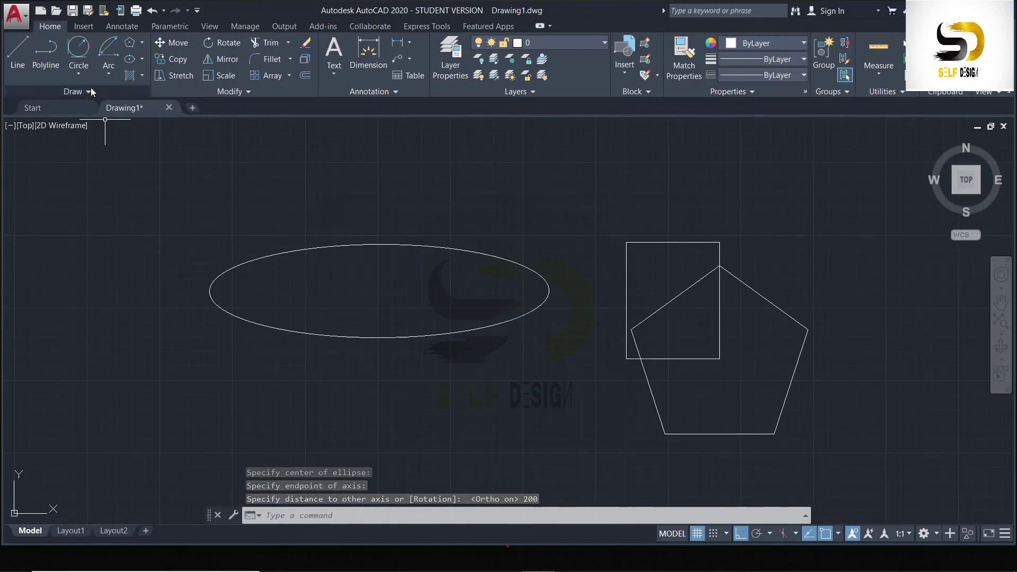
pyautogui.click(141, 59)
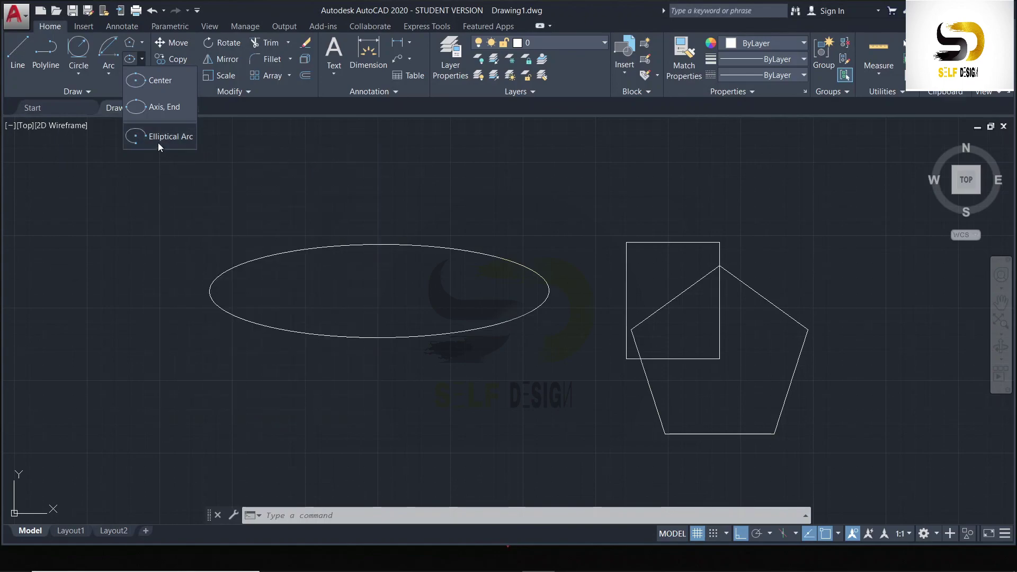
pyautogui.click(217, 163)
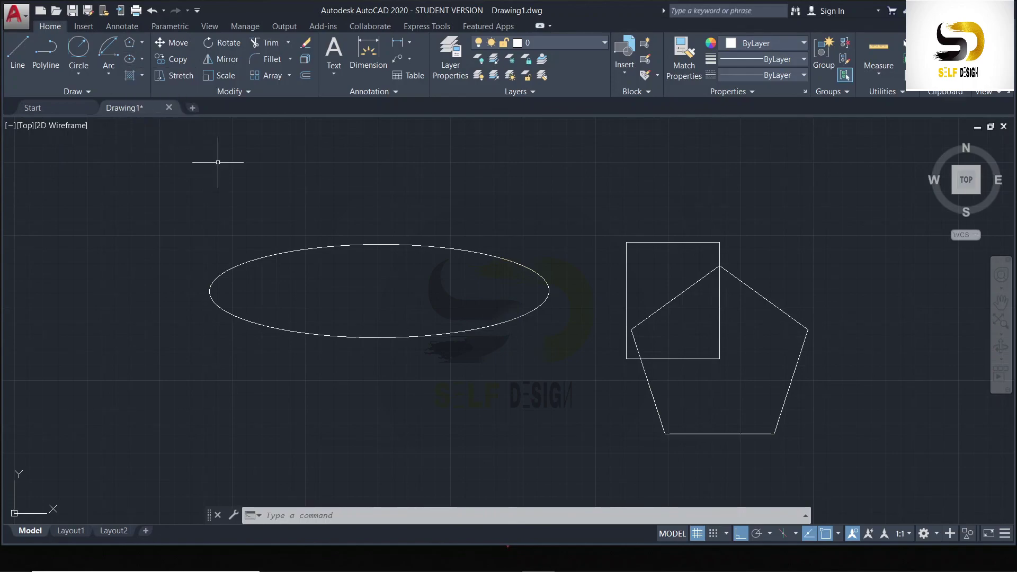